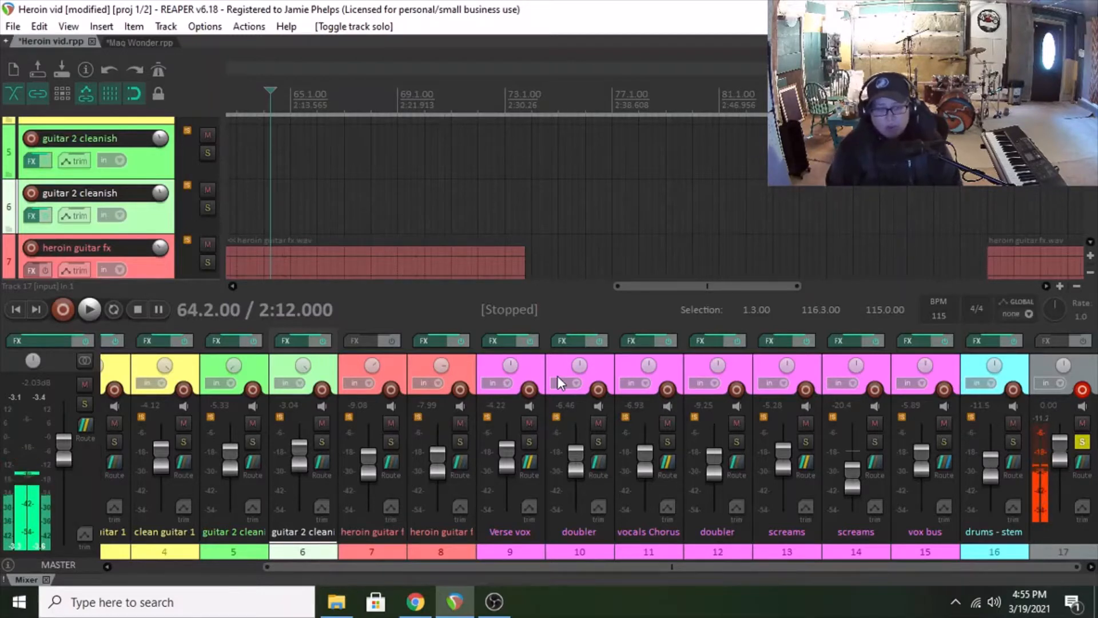
Solo the heroin guitar 1 and heroin guitar 2 tracks.
{"action": "left_click_drag", "start_coordinate": [339, 568], "coordinate": [192, 566]}
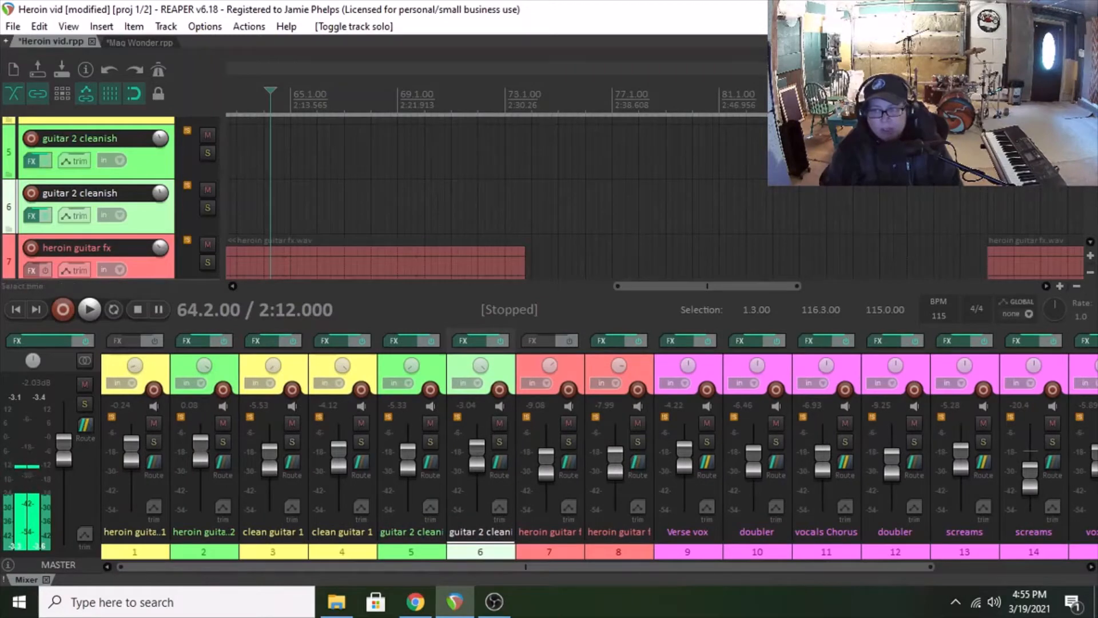
{"action": "scroll", "coordinate": [254, 197], "scroll_direction": "up", "scroll_amount": 5}
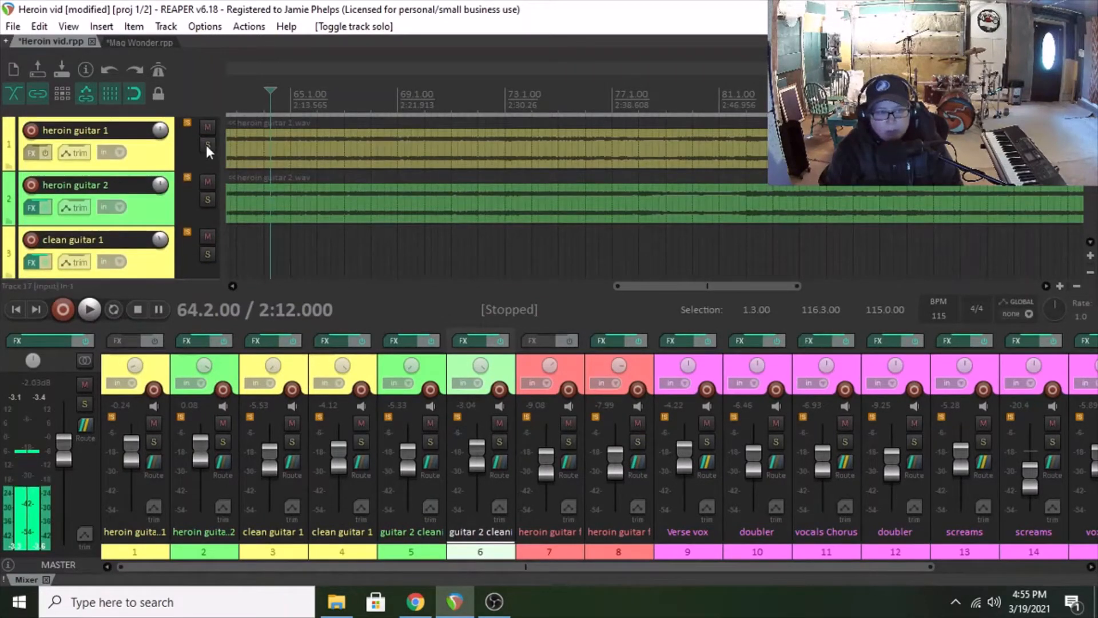
{"action": "left_click", "coordinate": [207, 145]}
{"action": "left_click", "coordinate": [208, 200]}
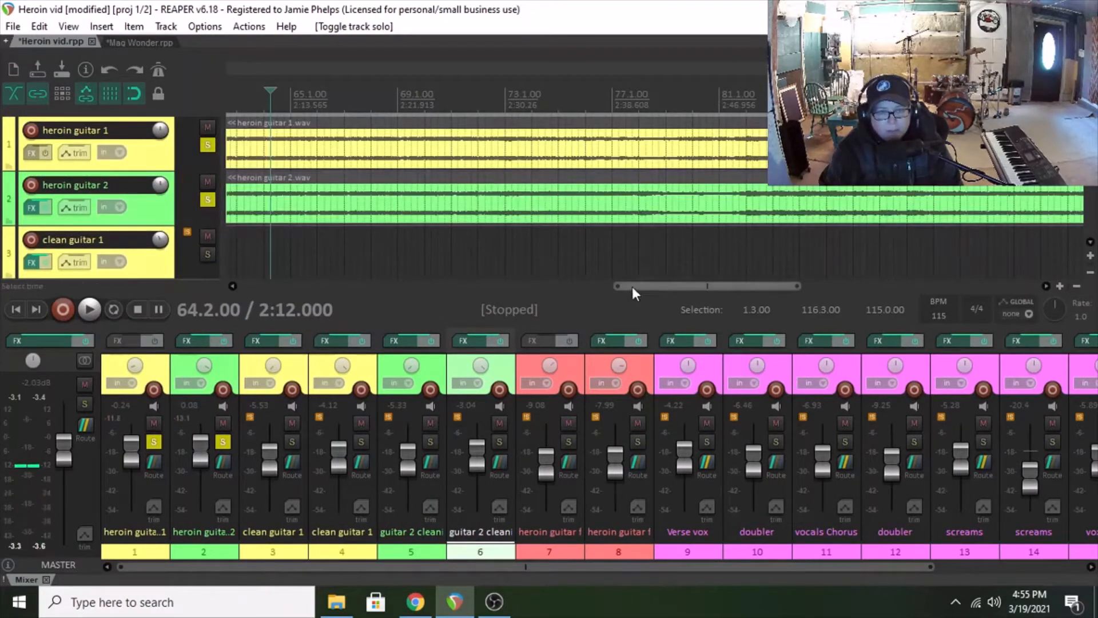
Place the edit cursor at 25.4.00, near where the second section of heroin guitar 2 begins.
{"action": "left_click_drag", "start_coordinate": [632, 286], "coordinate": [303, 286]}
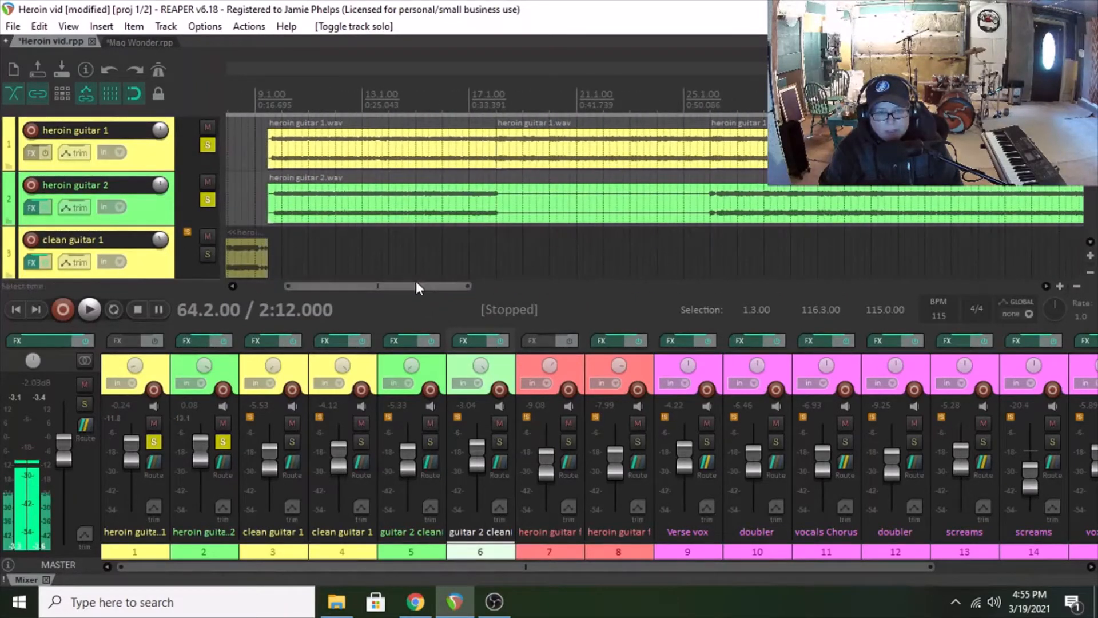
{"action": "left_click_drag", "start_coordinate": [416, 286], "coordinate": [480, 286]}
{"action": "left_click", "coordinate": [423, 252]}
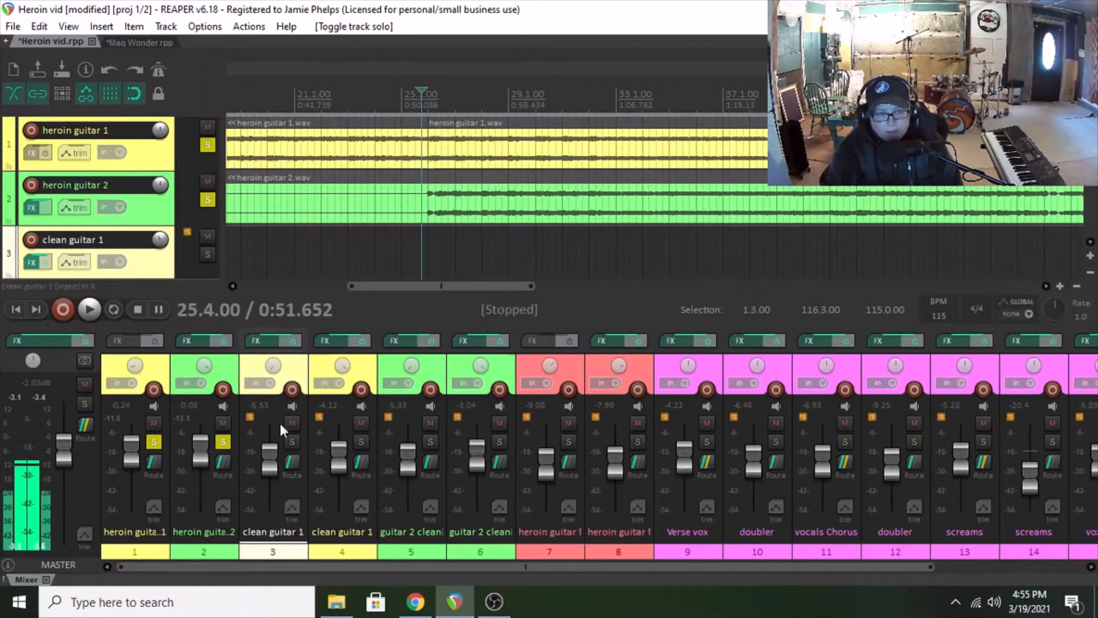
Unsolo heroin guitar 2 and pan heroin guitar 1 to the center.
{"action": "left_click", "coordinate": [223, 443]}
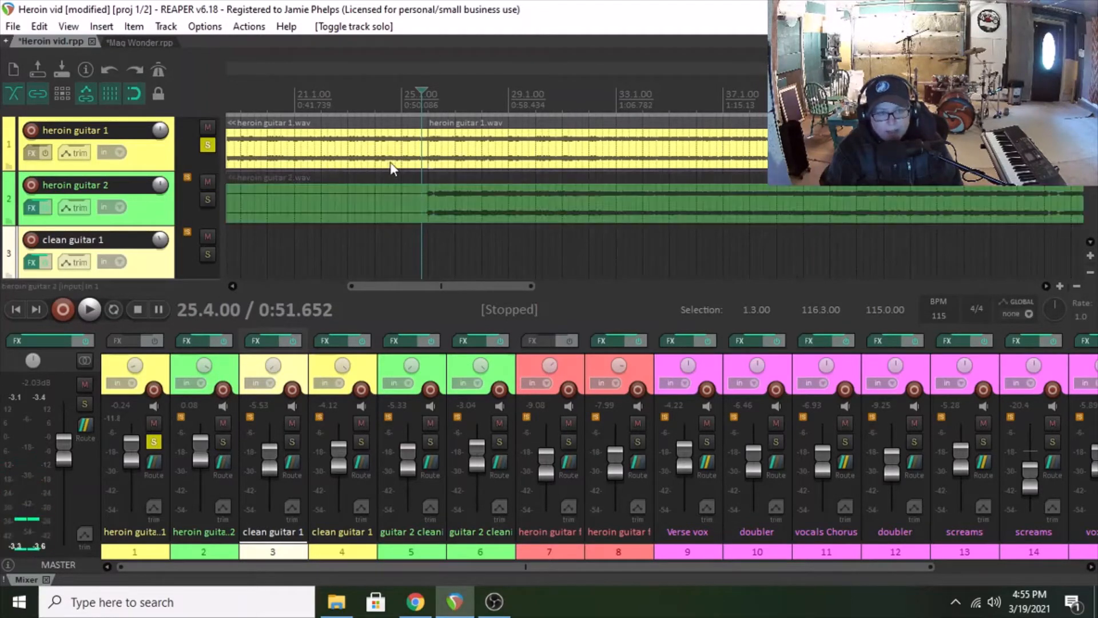
{"action": "left_click_drag", "start_coordinate": [139, 370], "coordinate": [139, 363]}
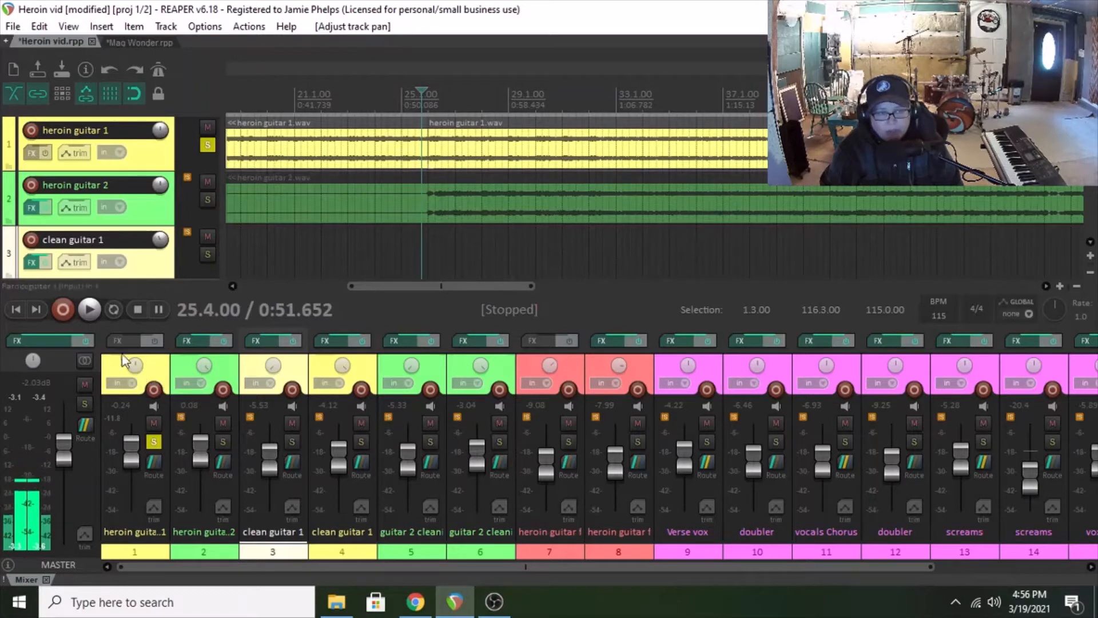
Add the VST Abbey Road Saturator Stereo (Waves) to heroin guitar 1 and move its window off the track controls.
{"action": "left_click", "coordinate": [127, 342]}
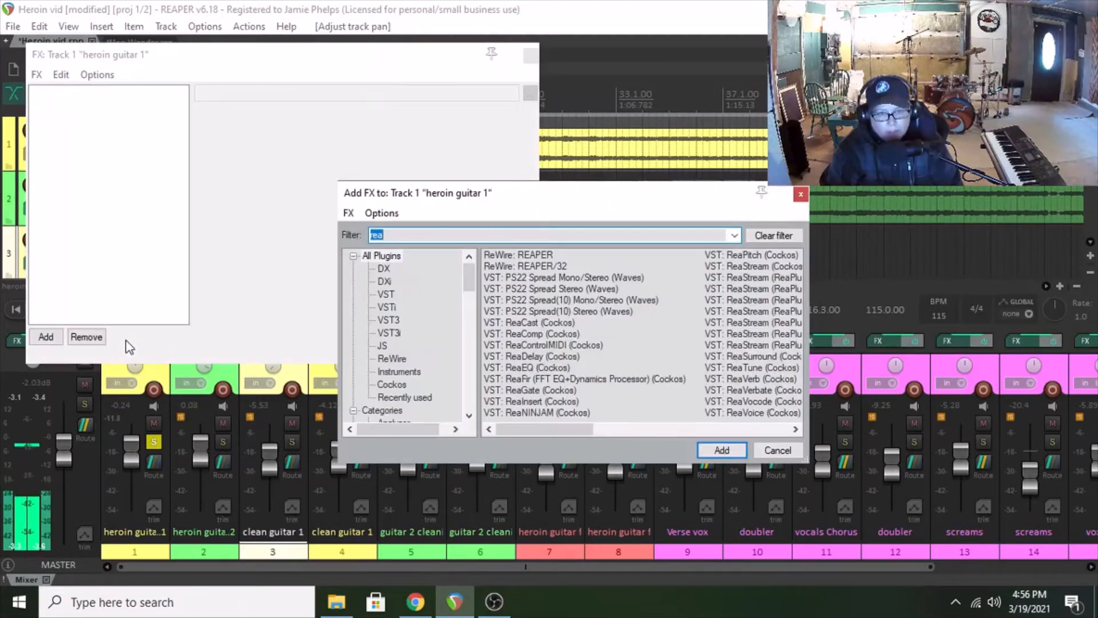
{"action": "type", "text": "ab"}
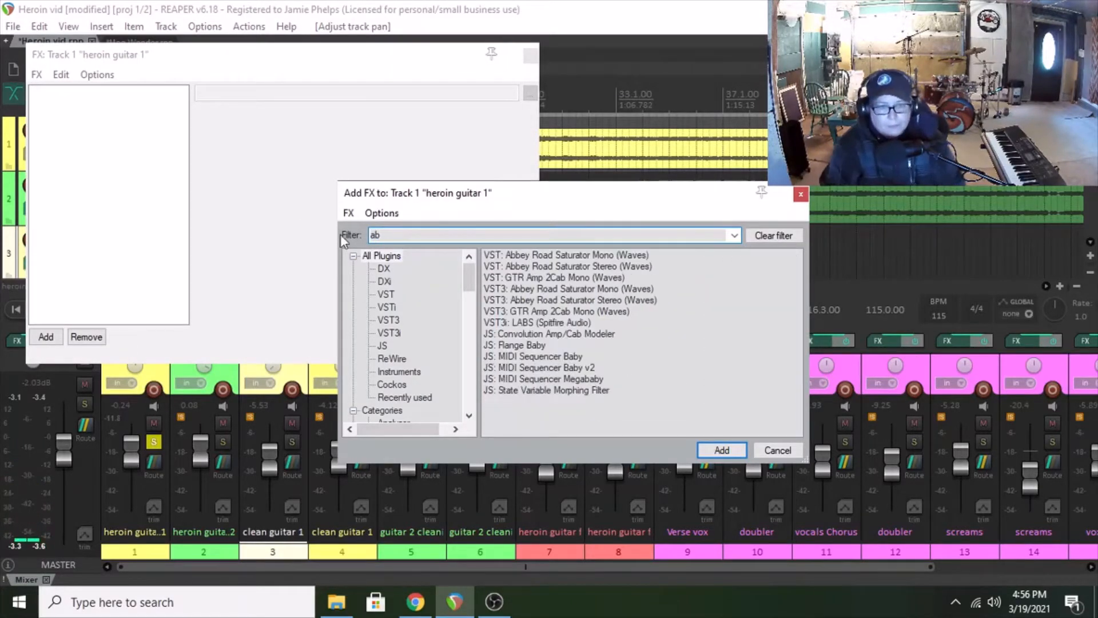
{"action": "left_click", "coordinate": [599, 268]}
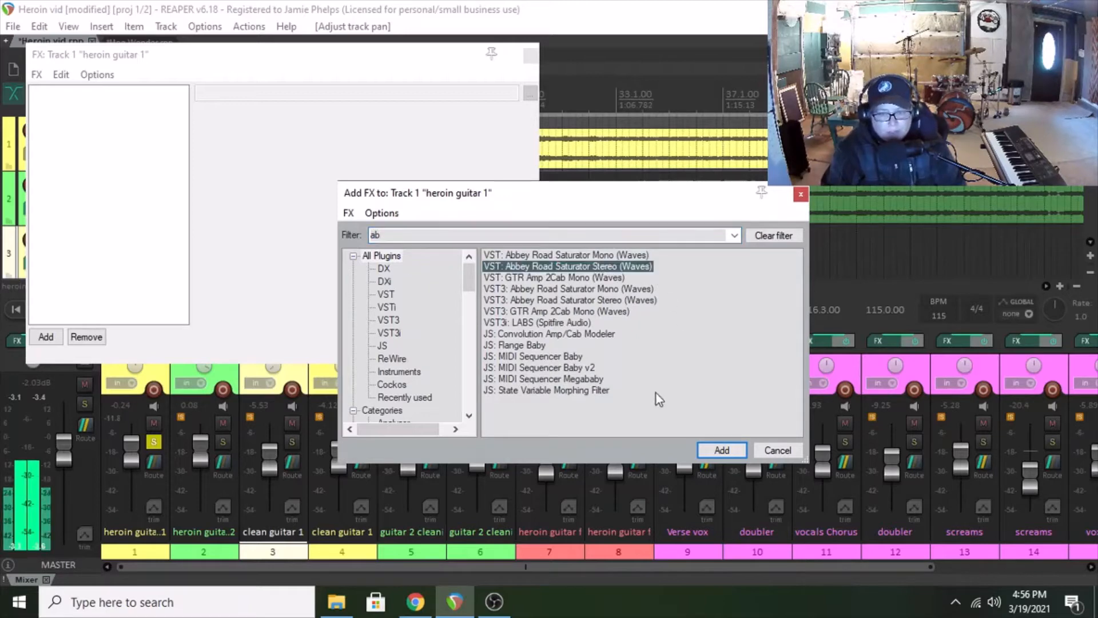
{"action": "left_click", "coordinate": [700, 450]}
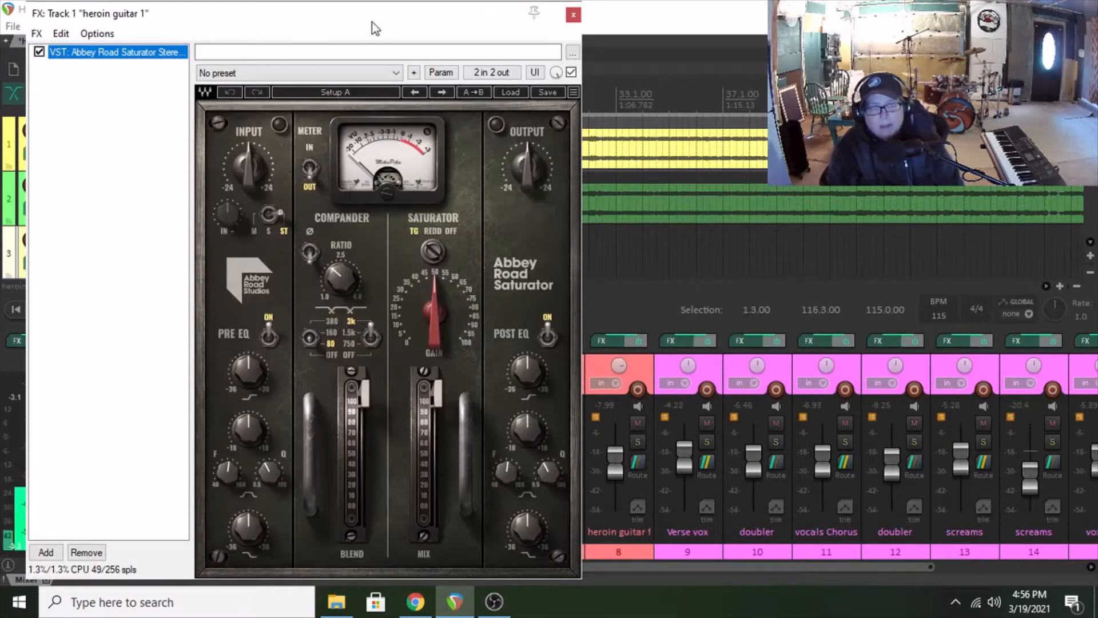
{"action": "left_click_drag", "start_coordinate": [374, 29], "coordinate": [525, 18]}
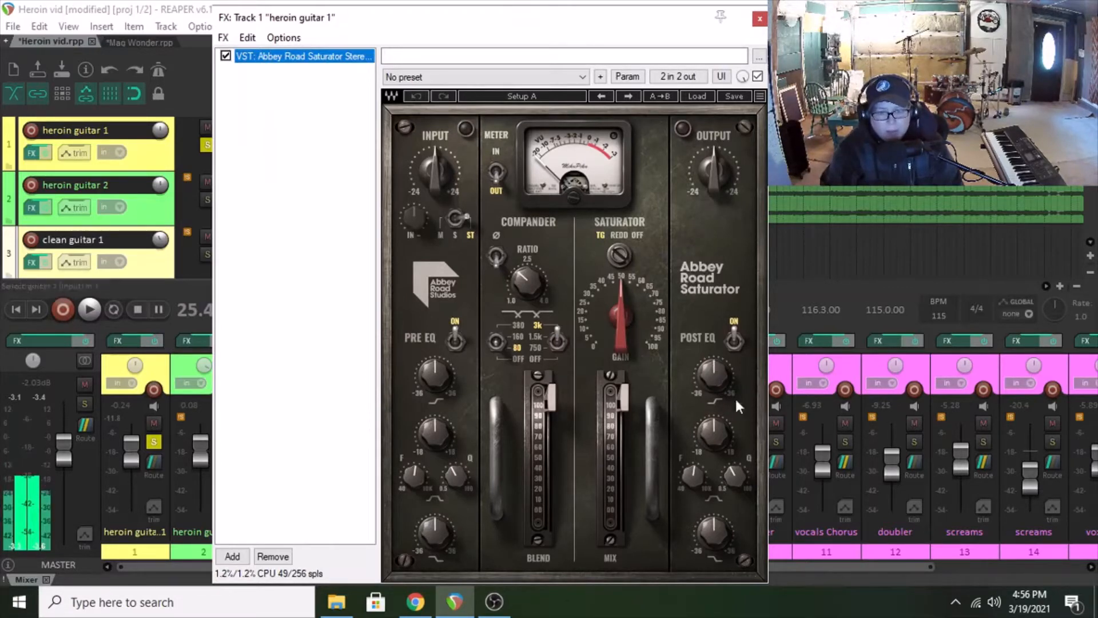
Examine the saturator's Post EQ, gain, input, output, mix and compander blend controls.
{"action": "mouse_move", "coordinate": [721, 393]}
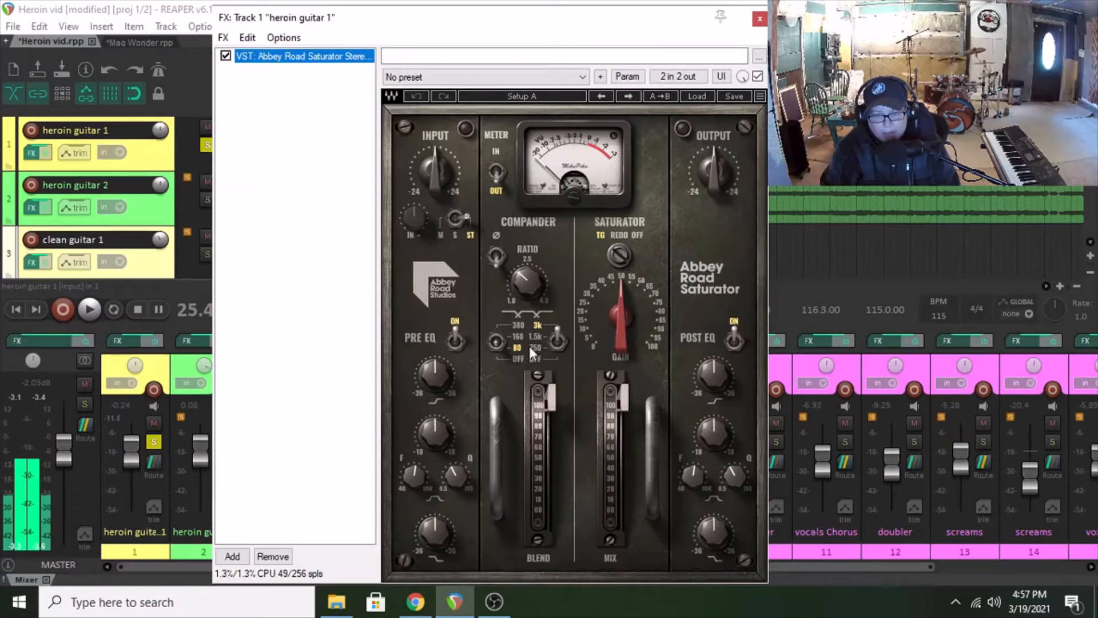
{"action": "mouse_move", "coordinate": [616, 319]}
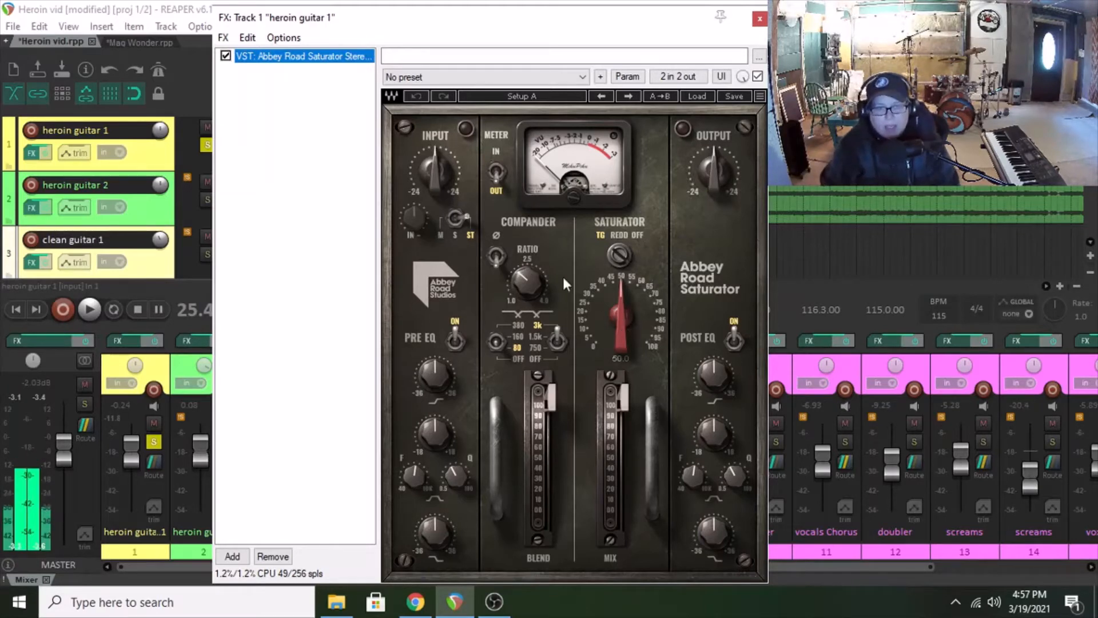
{"action": "mouse_move", "coordinate": [435, 165]}
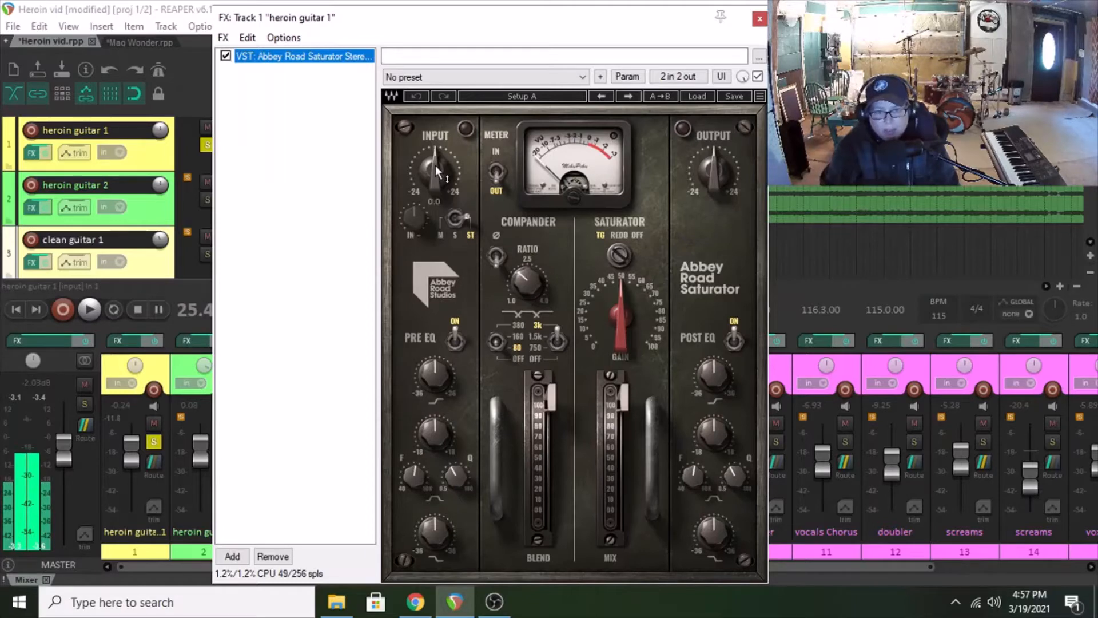
{"action": "mouse_move", "coordinate": [712, 169]}
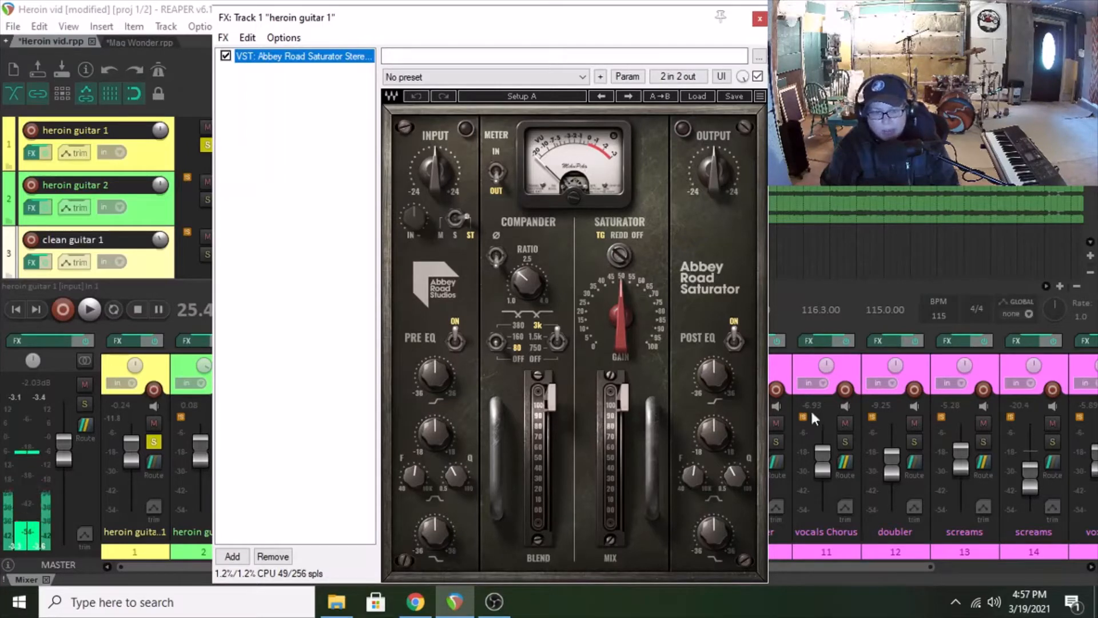
{"action": "mouse_move", "coordinate": [623, 393]}
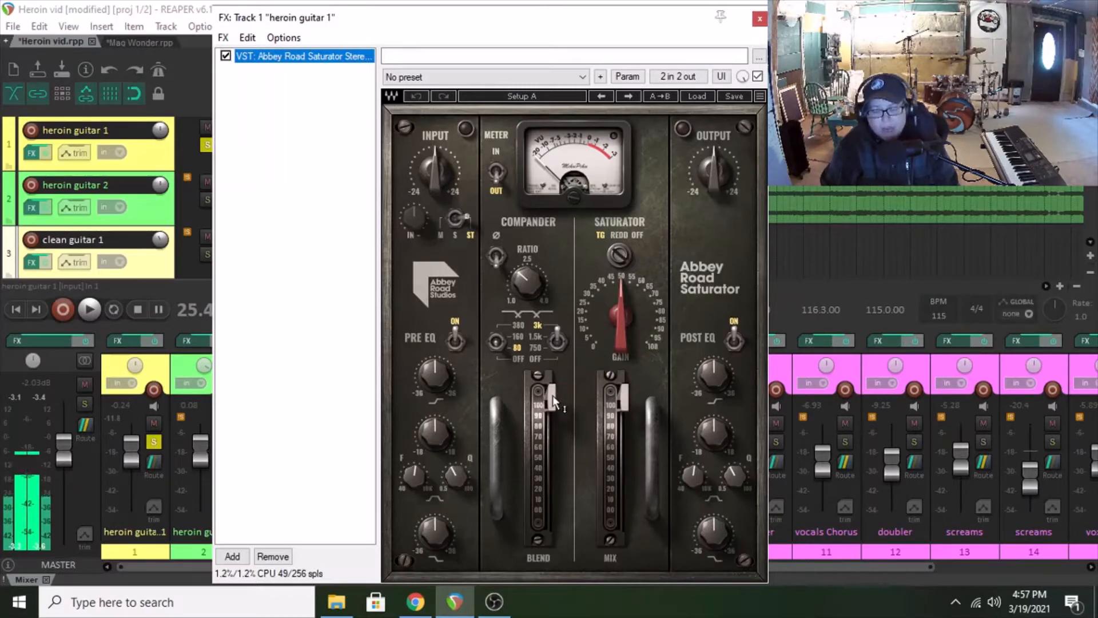
{"action": "mouse_move", "coordinate": [553, 396]}
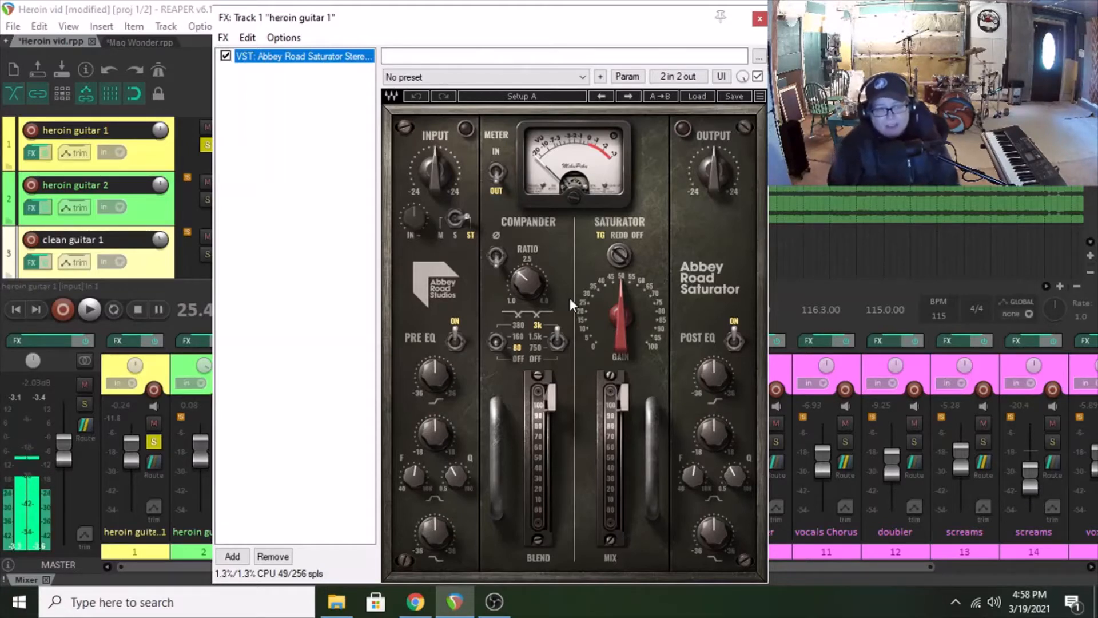
Bypass the Abbey Road Saturator and listen to the dry heroin guitar 1 from 20.1.00.
{"action": "left_click", "coordinate": [225, 57]}
{"action": "left_click_drag", "start_coordinate": [363, 20], "coordinate": [458, 39]}
{"action": "left_click", "coordinate": [269, 156]}
{"action": "key", "text": "space"}
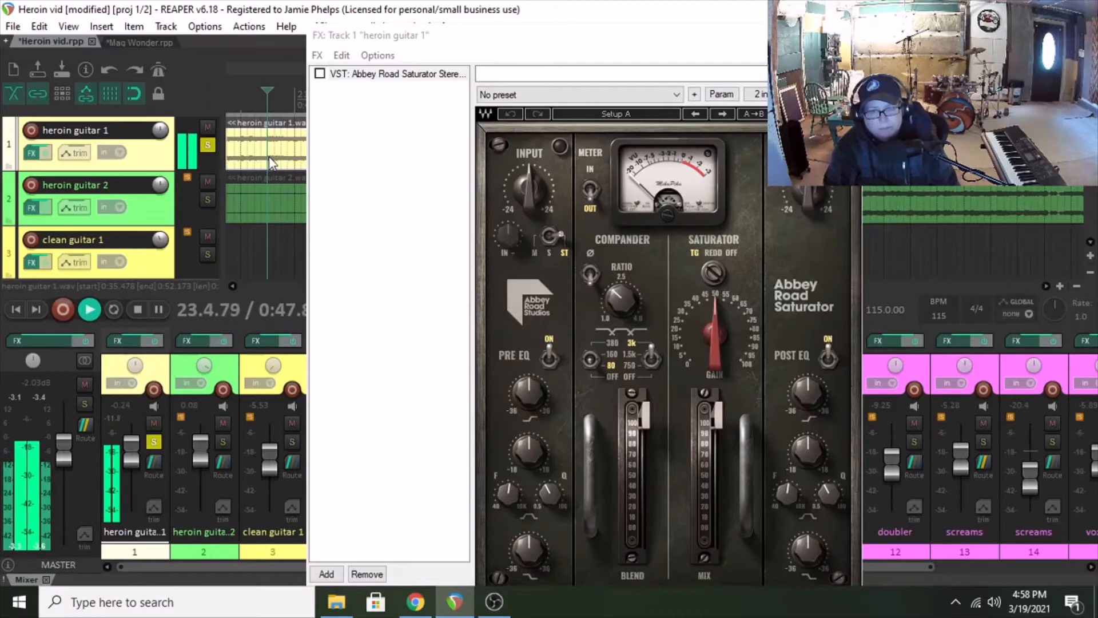
{"action": "key", "text": "space"}
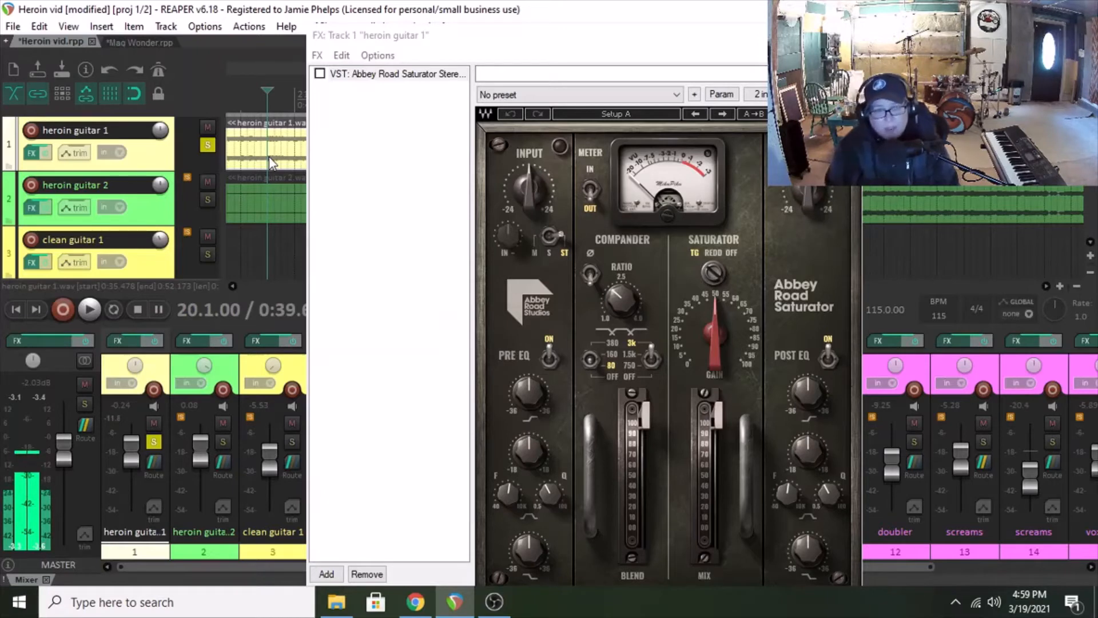
Re-enable the Abbey Road Saturator and adjust the upper and lower shelf bands of its Post EQ during playback.
{"action": "left_click", "coordinate": [320, 76]}
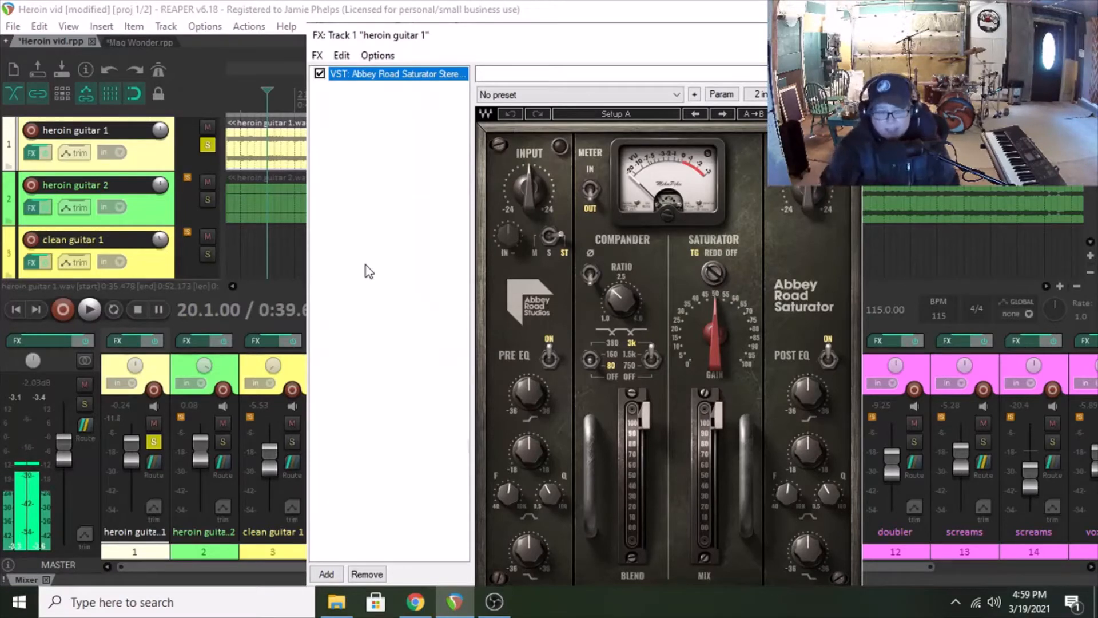
{"action": "key", "text": "space"}
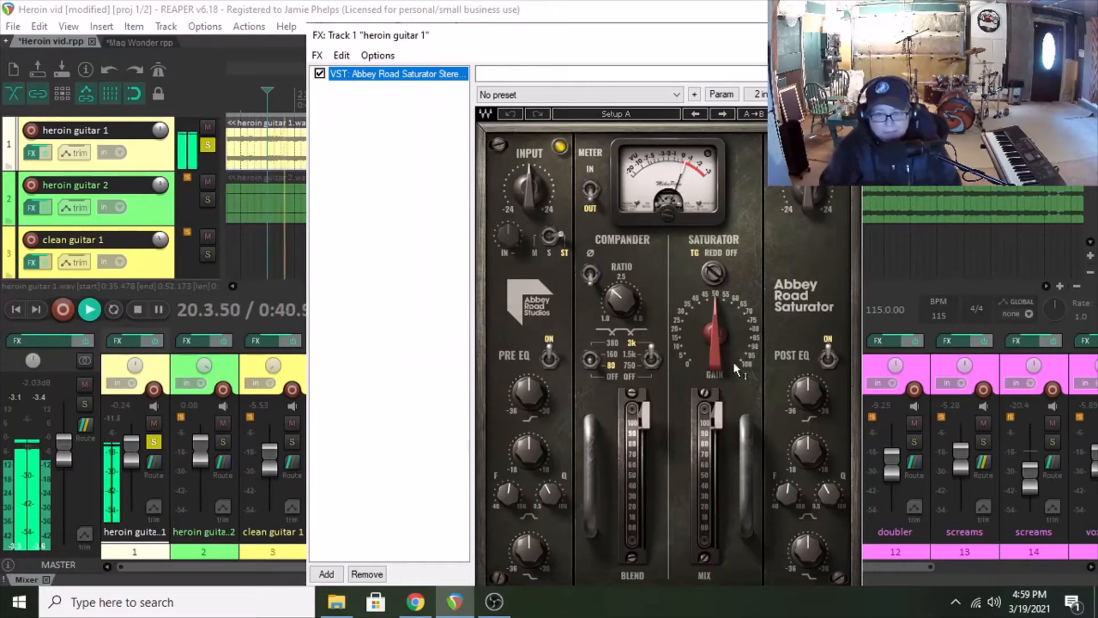
{"action": "left_click", "coordinate": [804, 389]}
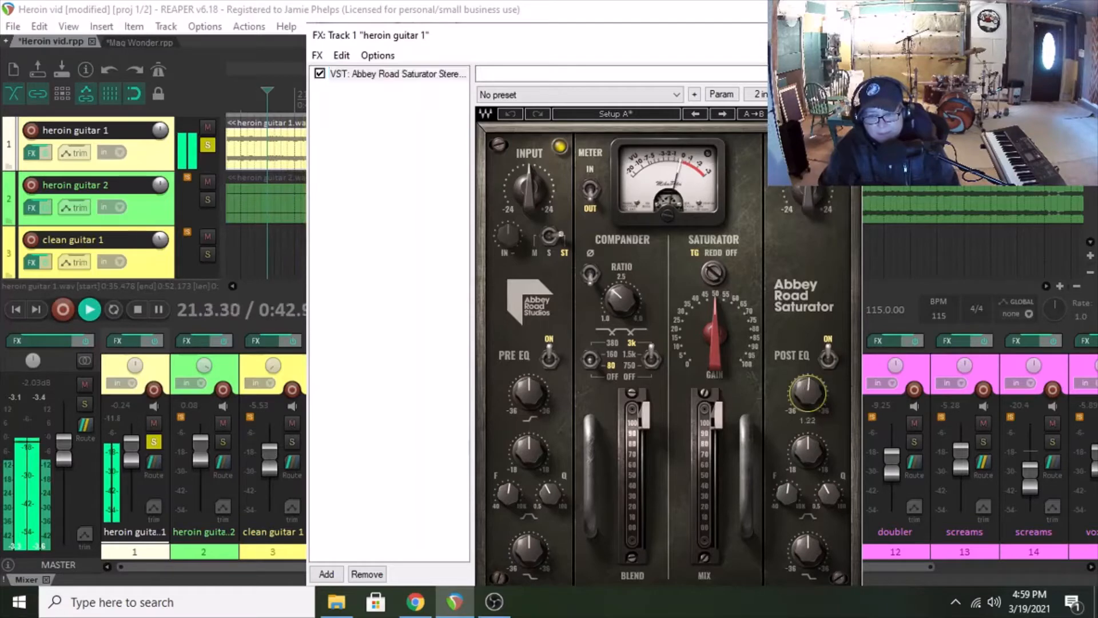
{"action": "left_click", "coordinate": [808, 549]}
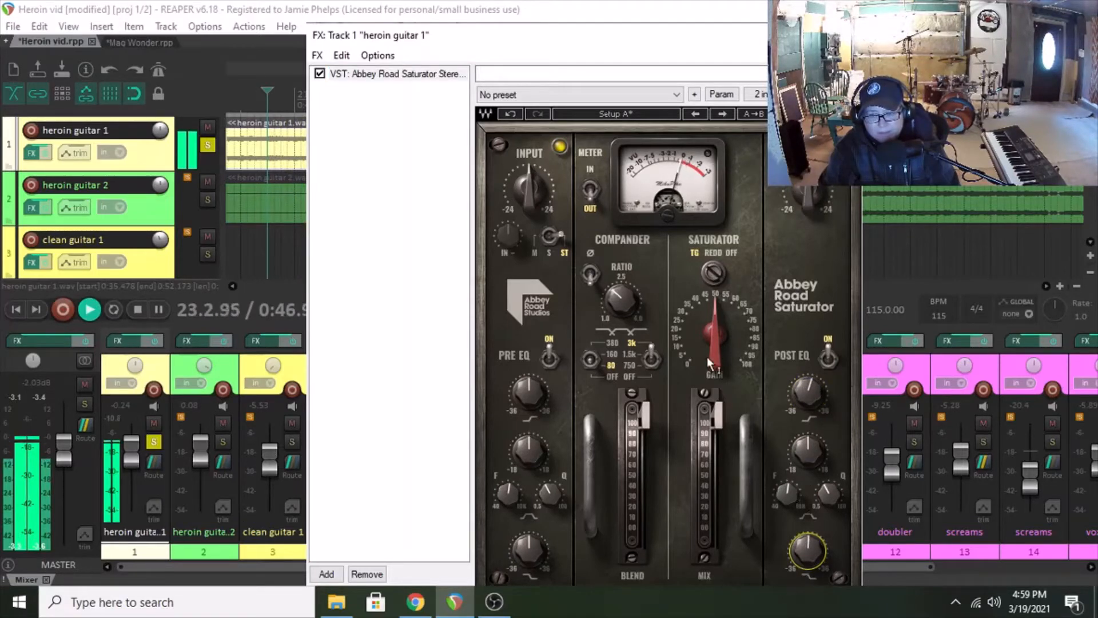
Set the saturator's output to about 3.1 and its gain to about 40, and fine-tune the two Post EQ shelf bands.
{"action": "left_click", "coordinate": [806, 195]}
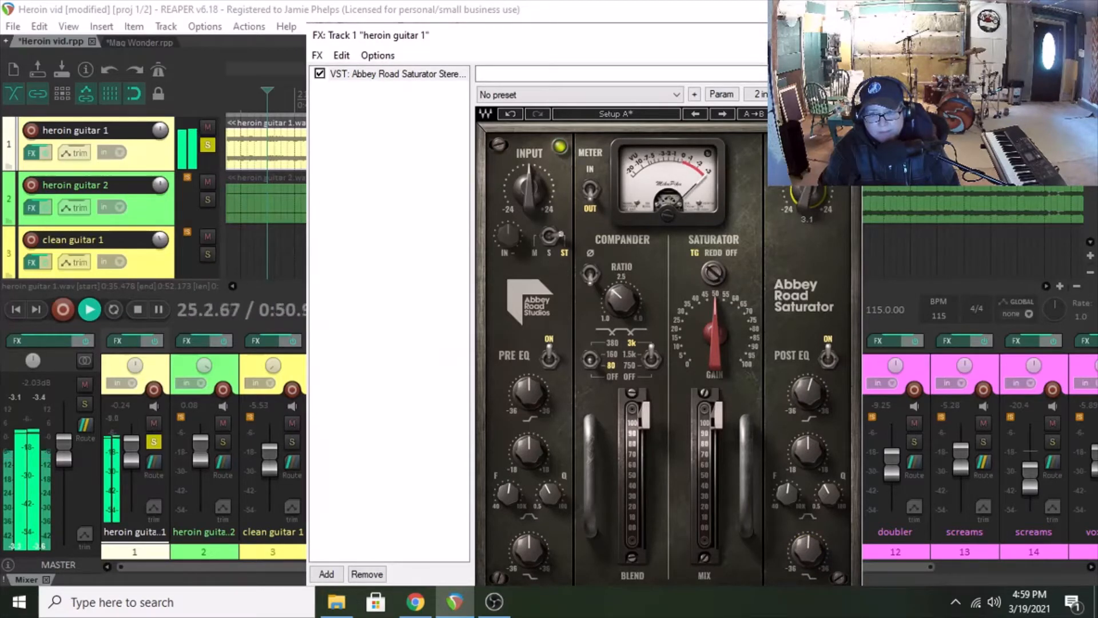
{"action": "left_click_drag", "start_coordinate": [715, 334], "coordinate": [709, 364]}
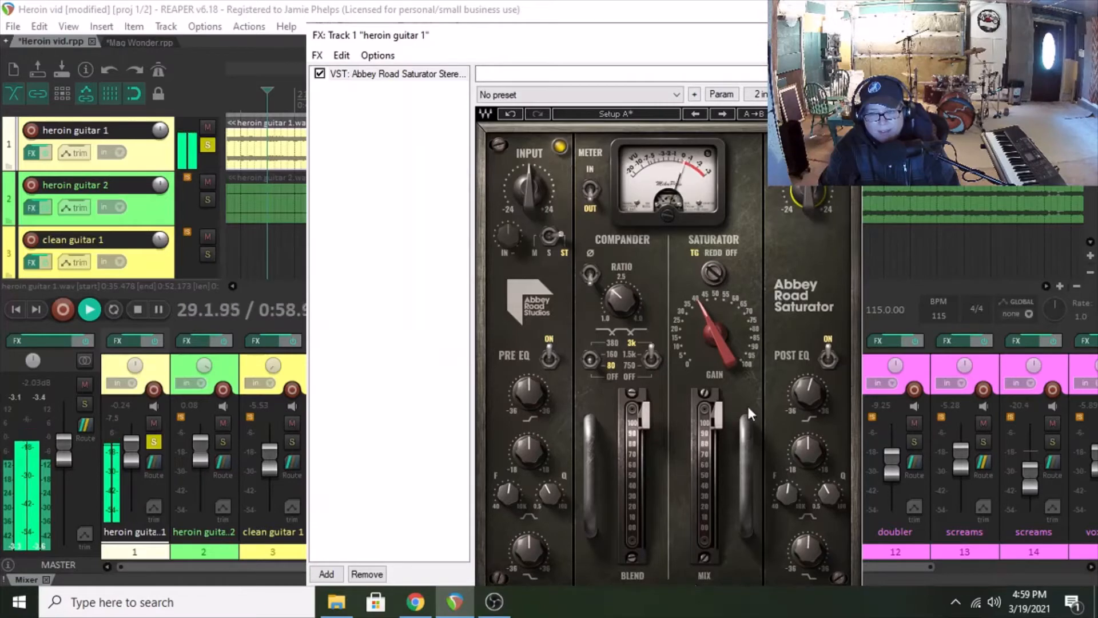
{"action": "left_click_drag", "start_coordinate": [811, 401], "coordinate": [811, 400]}
{"action": "left_click_drag", "start_coordinate": [807, 550], "coordinate": [807, 546]}
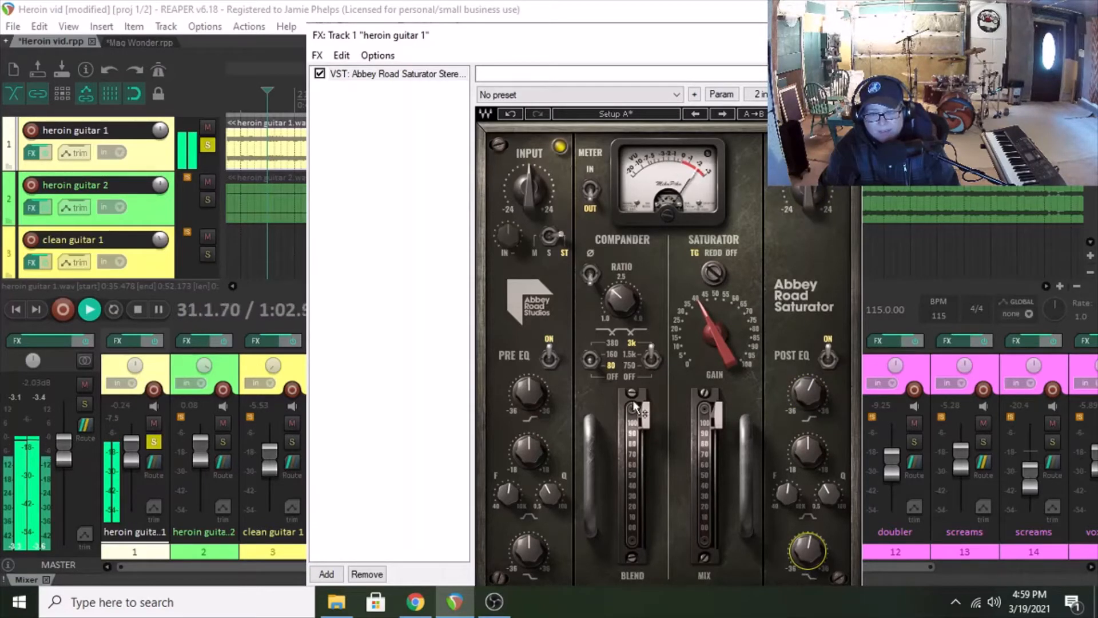
Turn on the compander's phase inversion and set its filter switches to 160 and 1.5k.
{"action": "left_click", "coordinate": [591, 275]}
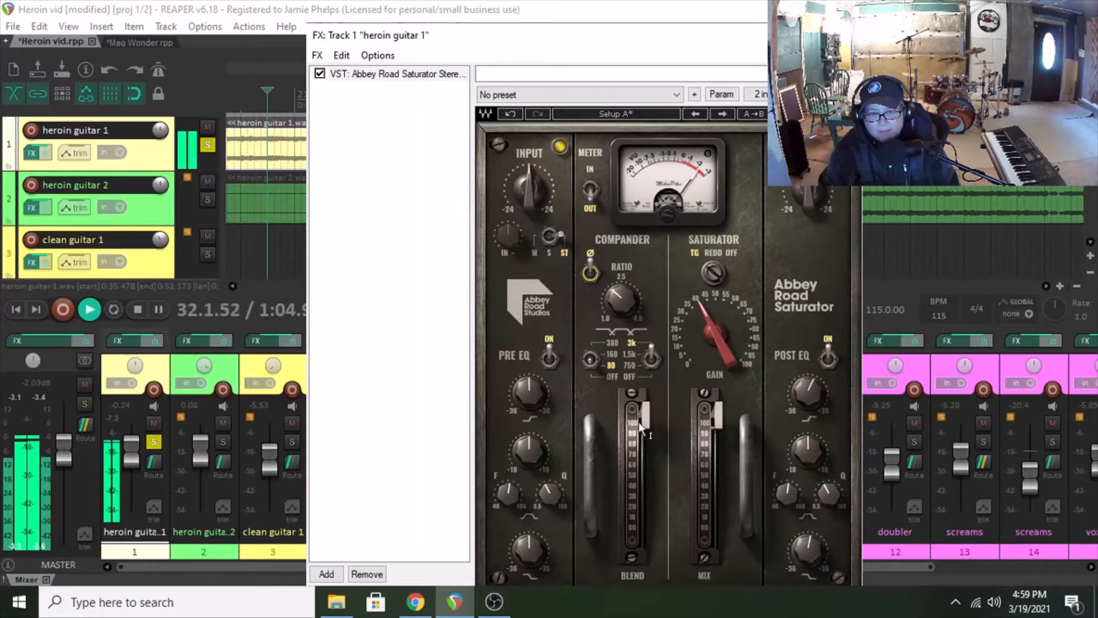
{"action": "left_click", "coordinate": [592, 358]}
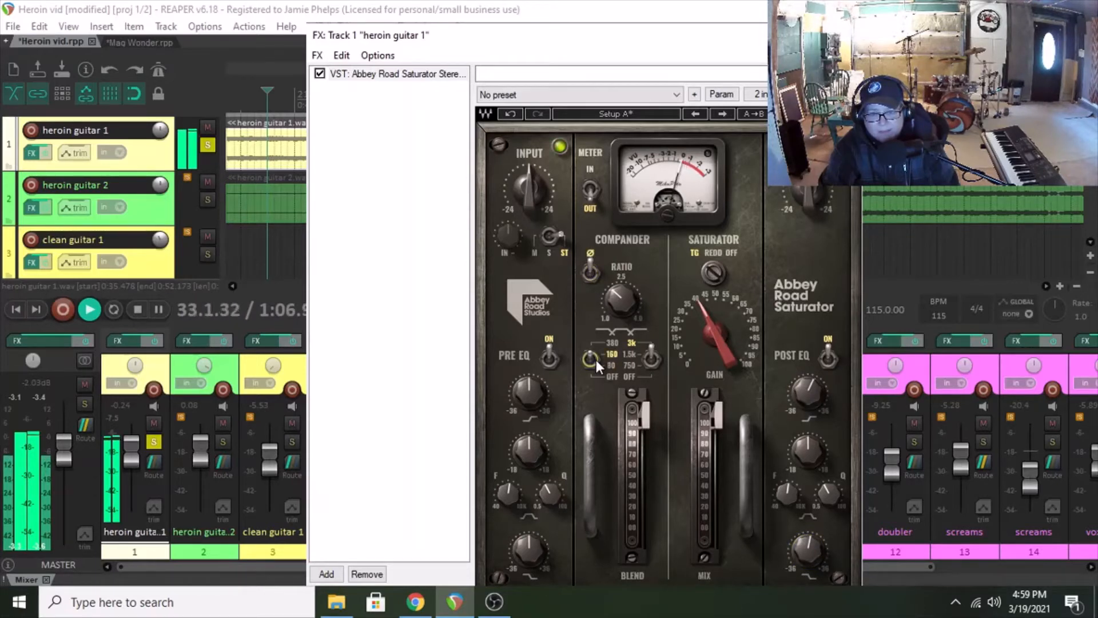
{"action": "left_click", "coordinate": [652, 359]}
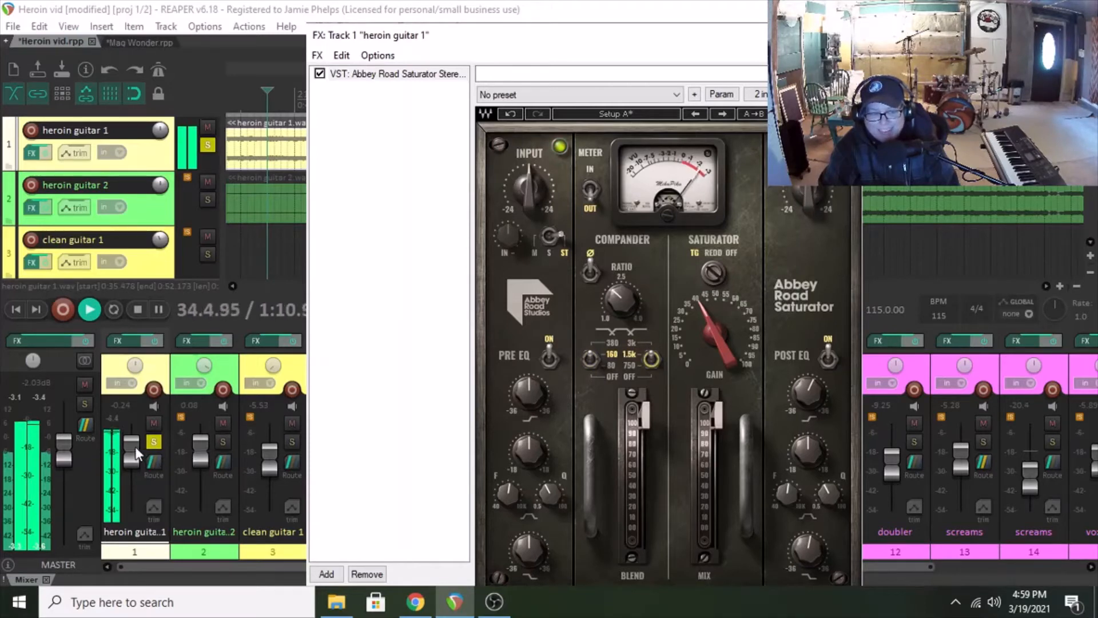
Lower the heroin guitar 1 track volume to -2.80 dB and stop playback.
{"action": "left_click_drag", "start_coordinate": [131, 445], "coordinate": [135, 458]}
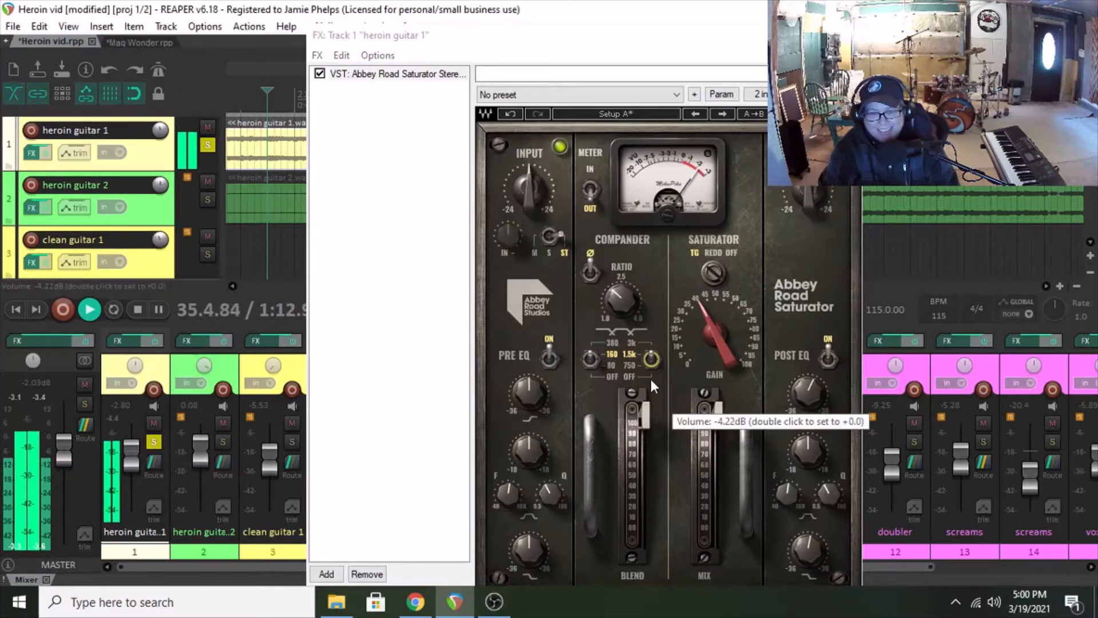
{"action": "key", "text": "space"}
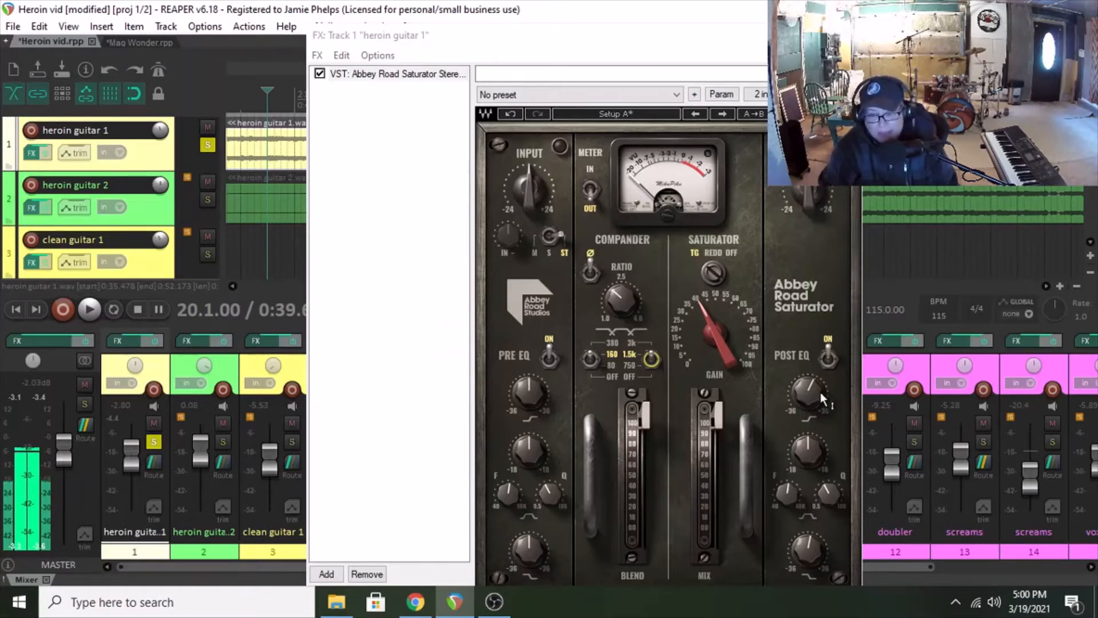
Readjust the Post EQ's upper and lower shelf bands and audition the saturated guitar from 20.1.00.
{"action": "left_click_drag", "start_coordinate": [821, 392], "coordinate": [821, 381]}
{"action": "key", "text": "space"}
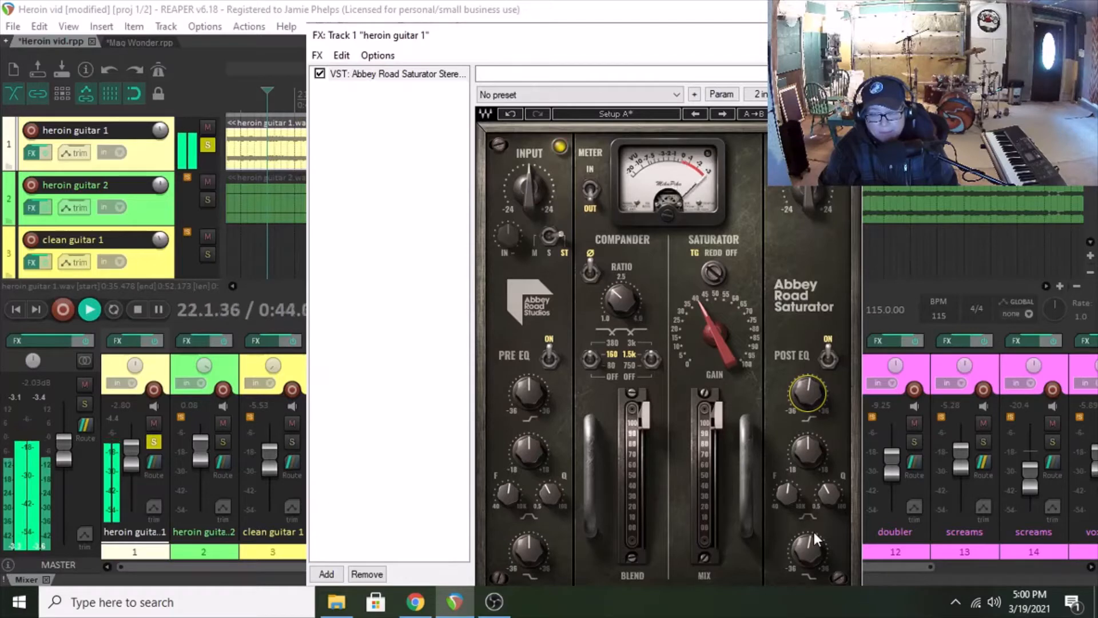
{"action": "left_click_drag", "start_coordinate": [808, 543], "coordinate": [808, 544]}
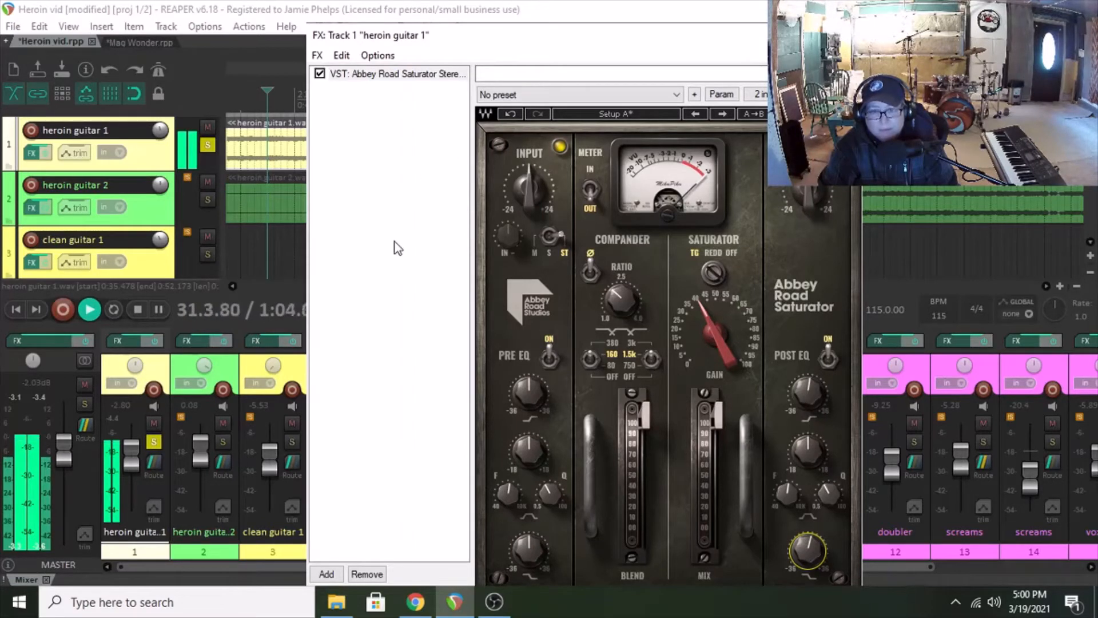
{"action": "key", "text": "space"}
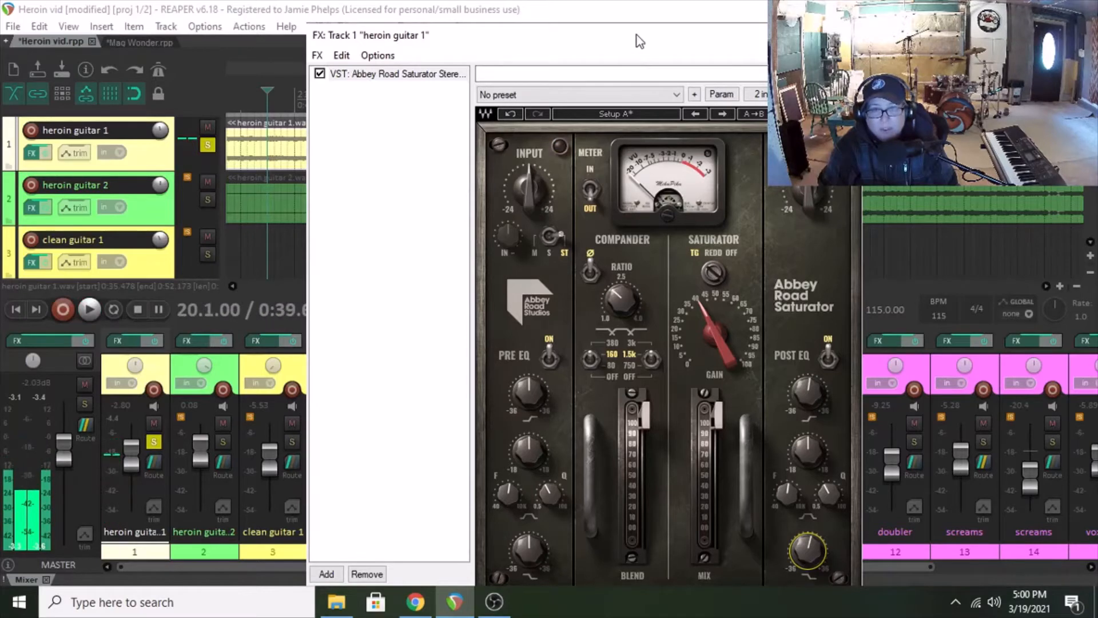
Audition heroin guitar 1 from further along the song, lower the saturator gain to about 35, and stop playback.
{"action": "left_click_drag", "start_coordinate": [642, 37], "coordinate": [562, 34]}
{"action": "key", "text": "space"}
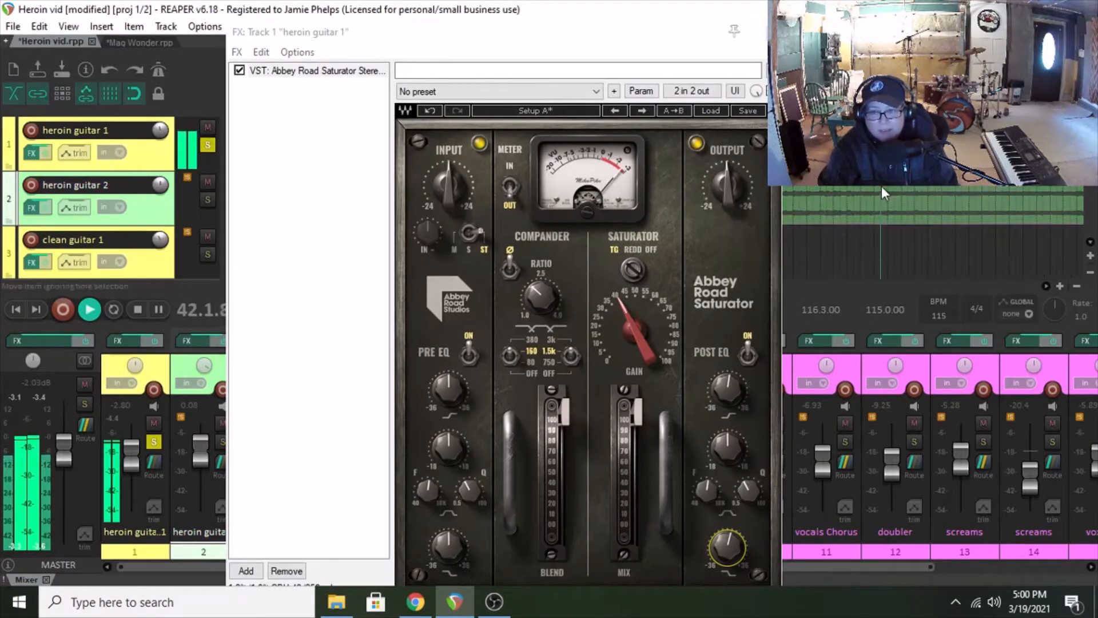
{"action": "left_click", "coordinate": [907, 198]}
{"action": "scroll", "coordinate": [824, 215], "scroll_direction": "up", "scroll_amount": 2}
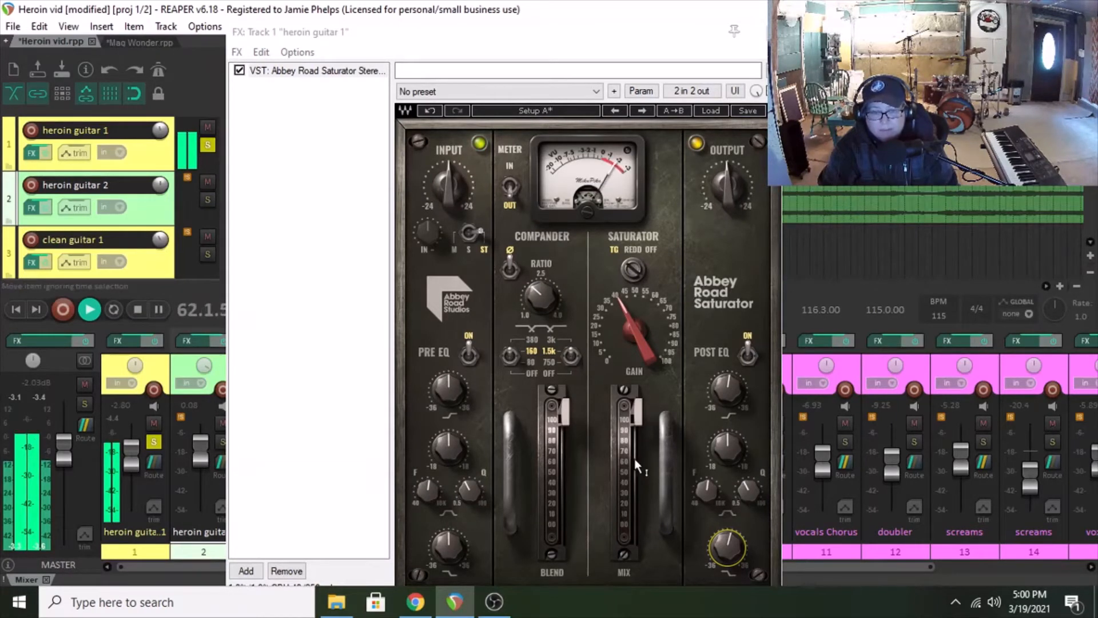
{"action": "left_click", "coordinate": [635, 331]}
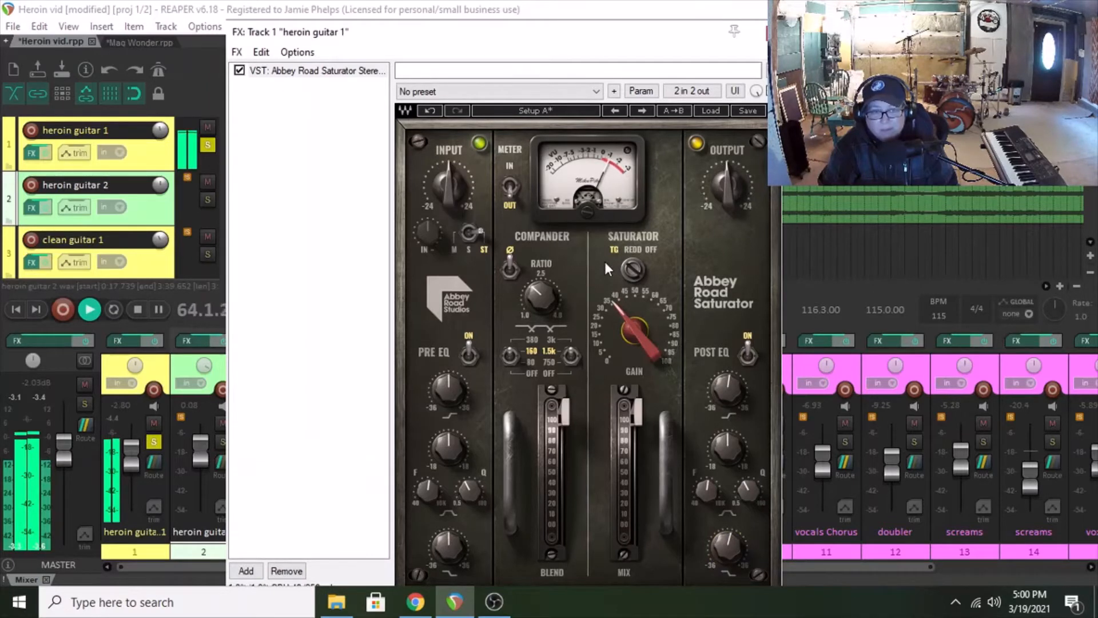
{"action": "key", "text": "space"}
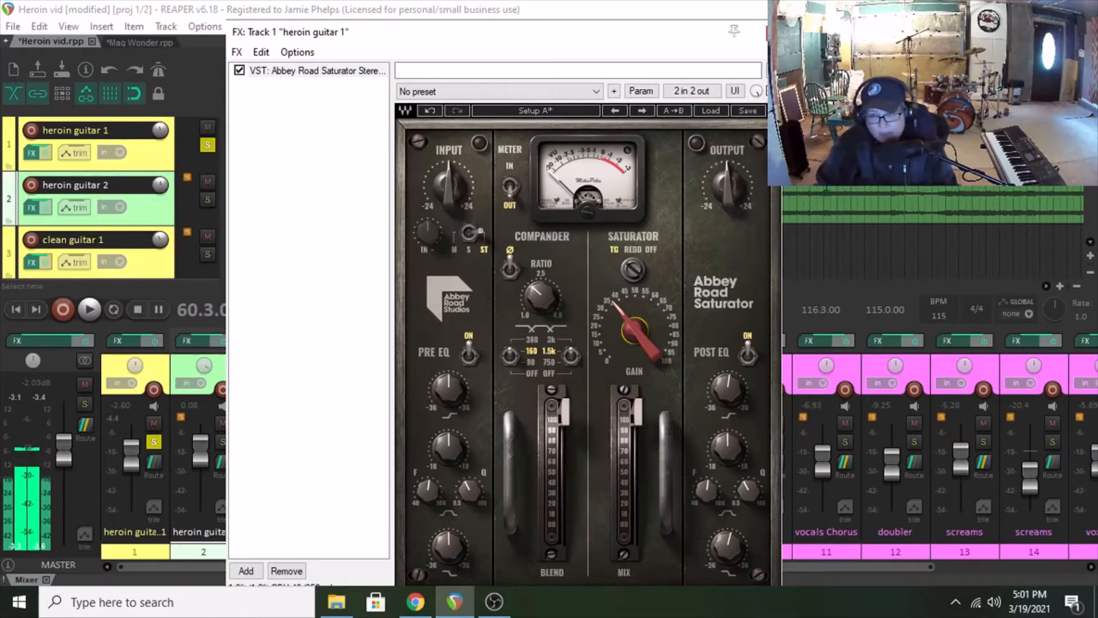
Audition the guitar from 73.1.00 while switching the saturator mode from TG to REDD and onward, stop playback and close the FX chain.
{"action": "left_click", "coordinate": [825, 190]}
{"action": "key", "text": "space"}
{"action": "left_click", "coordinate": [632, 274]}
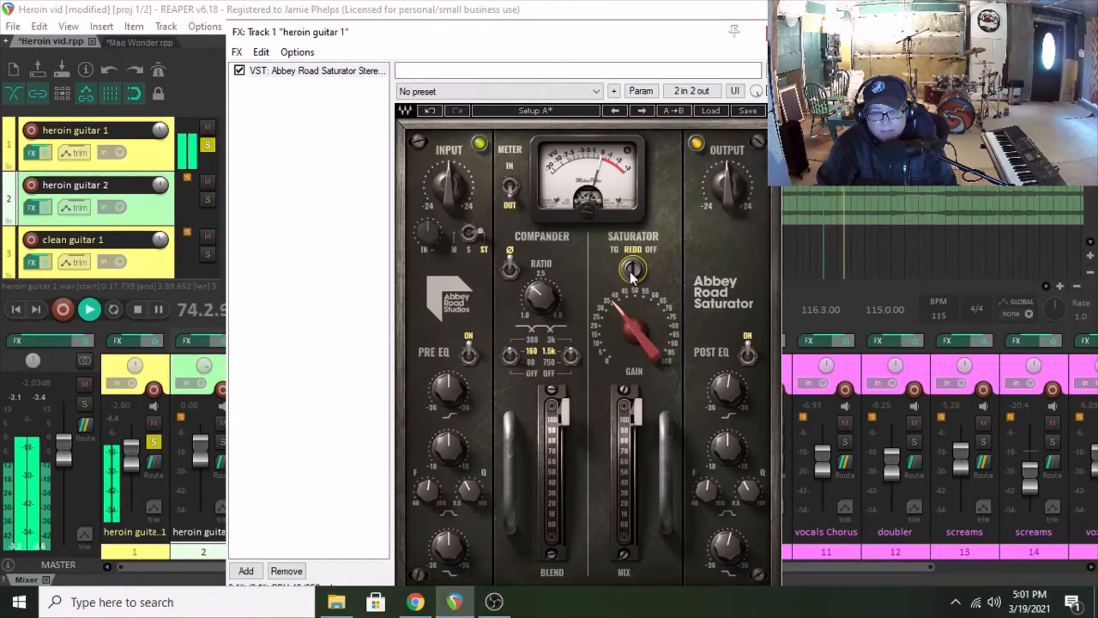
{"action": "left_click_drag", "start_coordinate": [630, 271], "coordinate": [633, 271]}
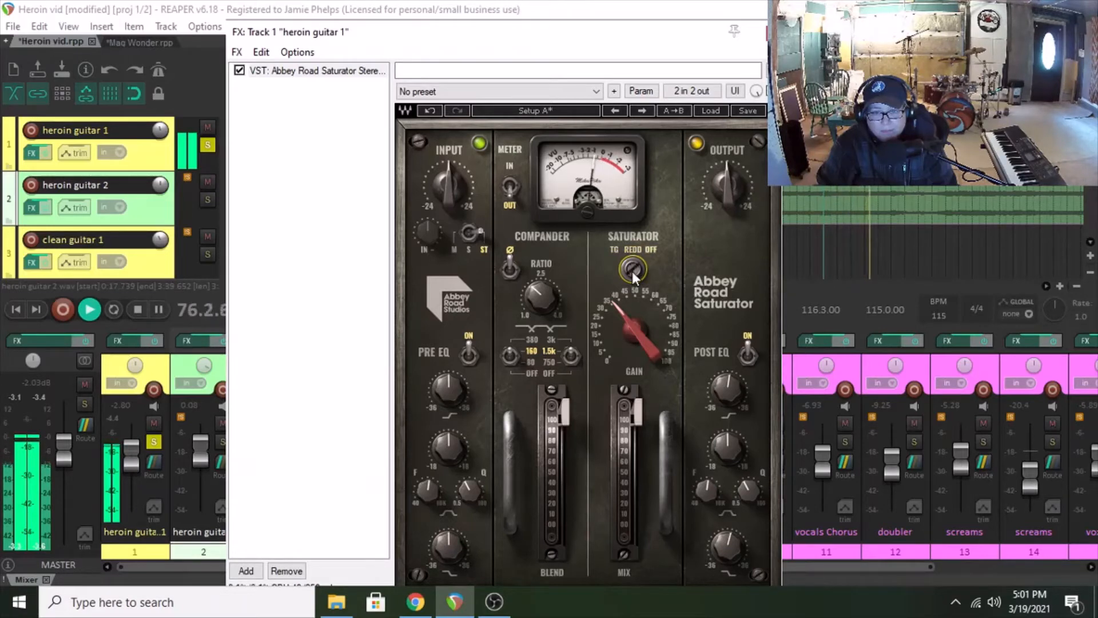
{"action": "key", "text": "space"}
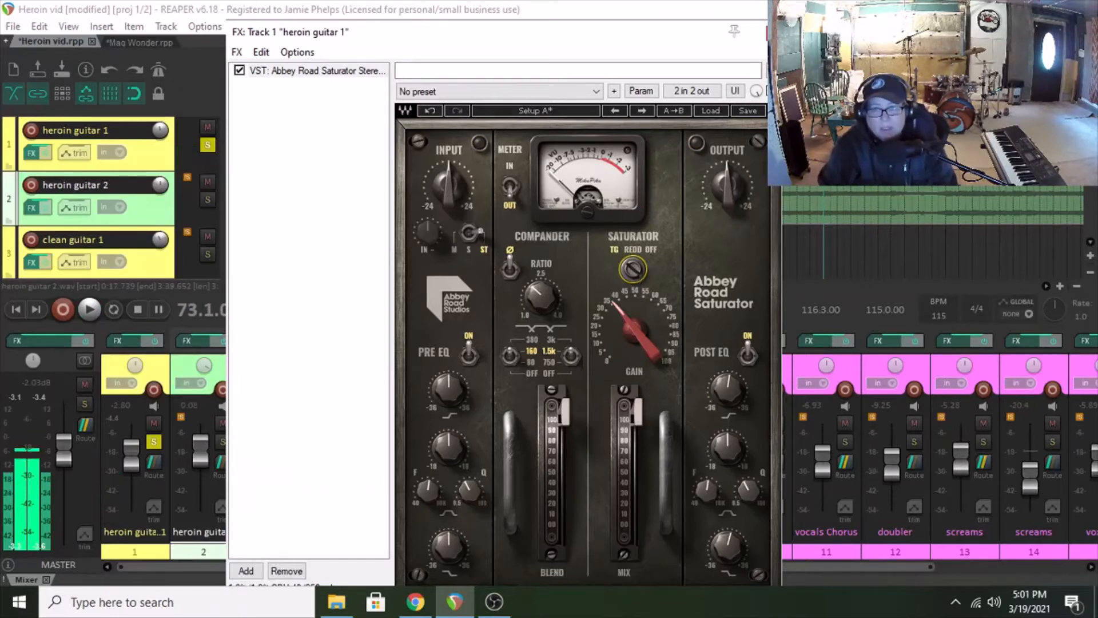
{"action": "key", "text": "Escape"}
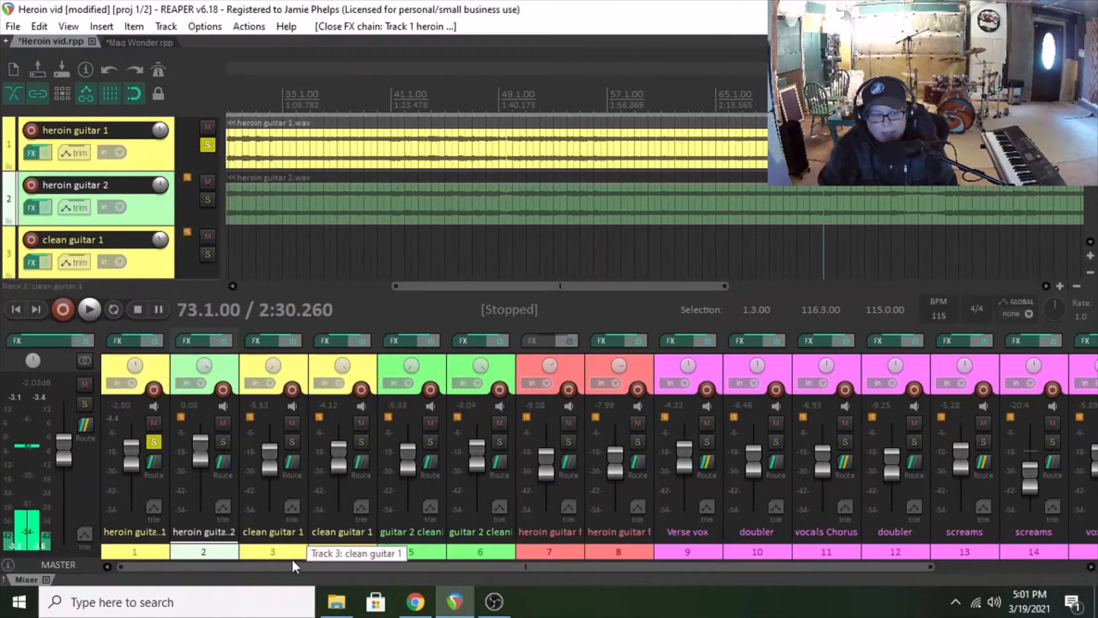
Unsolo heroin guitar 1 and open the FX chain of the drums - stem track.
{"action": "left_click_drag", "start_coordinate": [265, 564], "coordinate": [503, 568]}
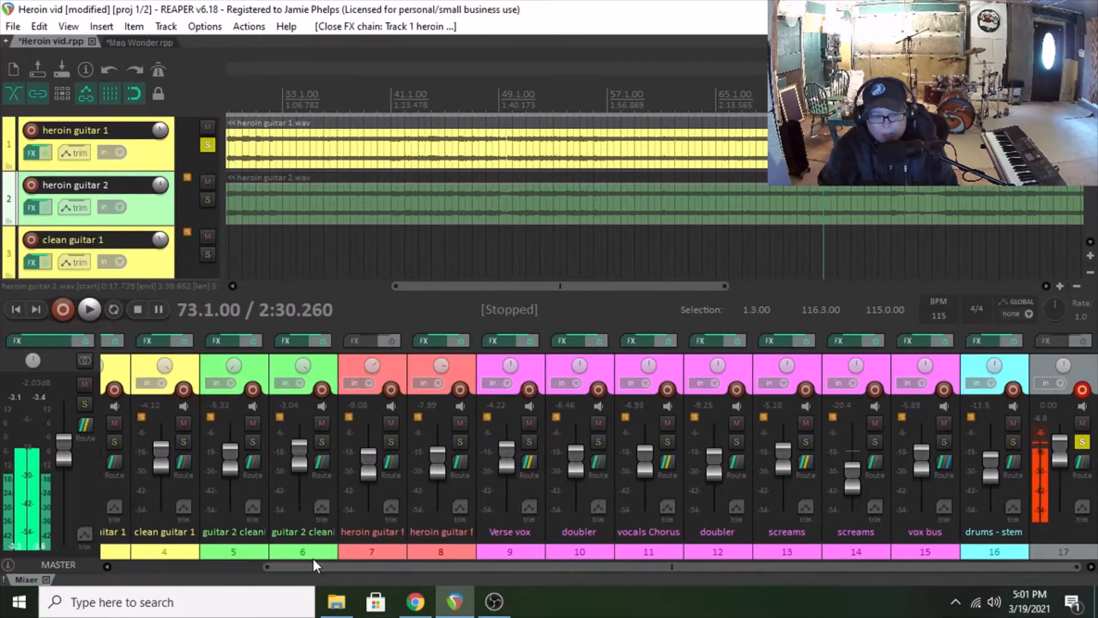
{"action": "left_click_drag", "start_coordinate": [313, 565], "coordinate": [173, 567]}
{"action": "left_click", "coordinate": [147, 442]}
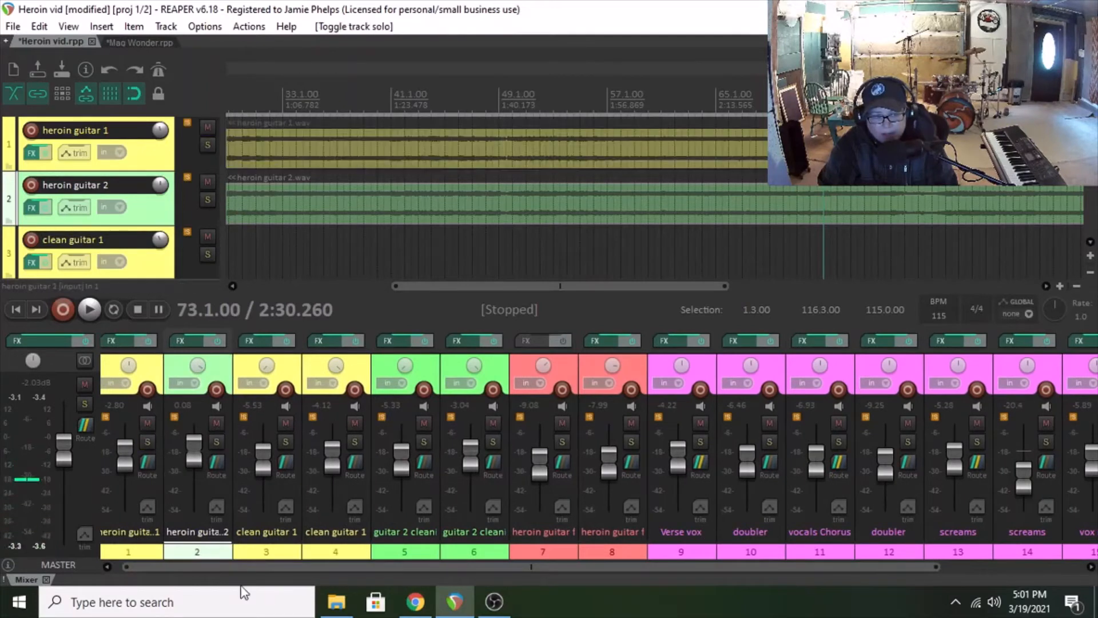
{"action": "left_click_drag", "start_coordinate": [246, 568], "coordinate": [564, 568]}
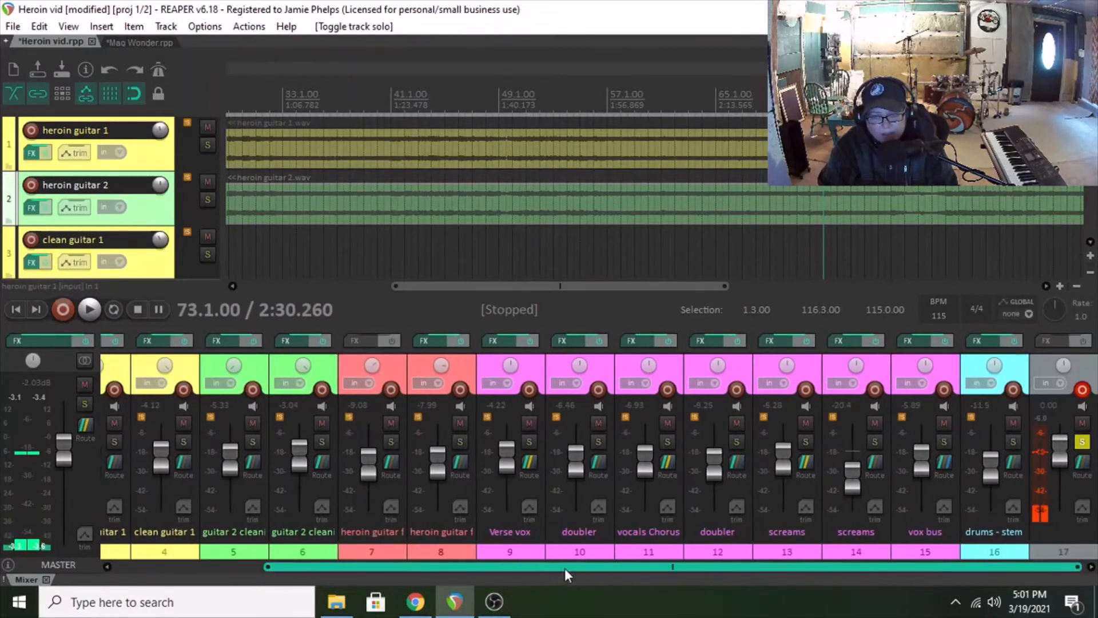
{"action": "left_click", "coordinate": [987, 338]}
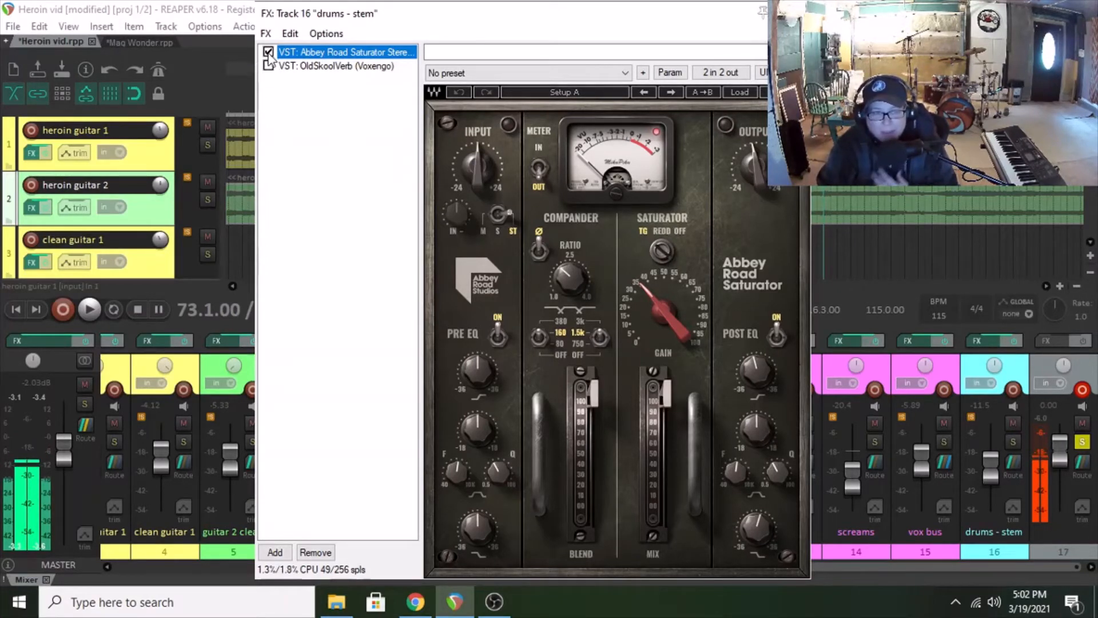
Bypass the Abbey Road Saturator on drums - stem, solo the track and start playback.
{"action": "left_click", "coordinate": [268, 52]}
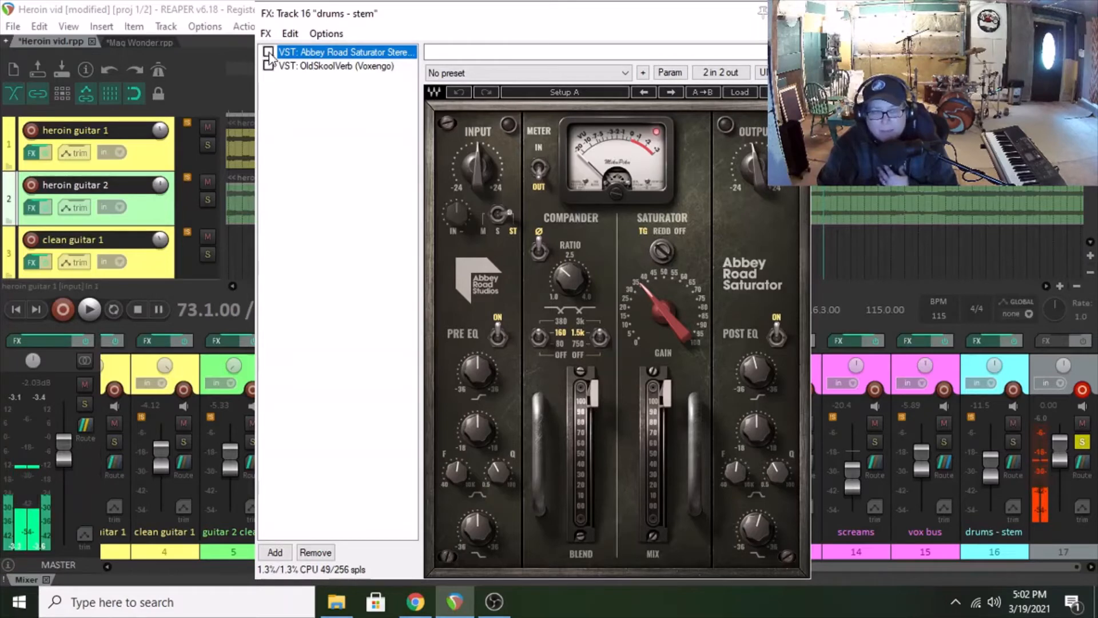
{"action": "left_click", "coordinate": [1013, 441]}
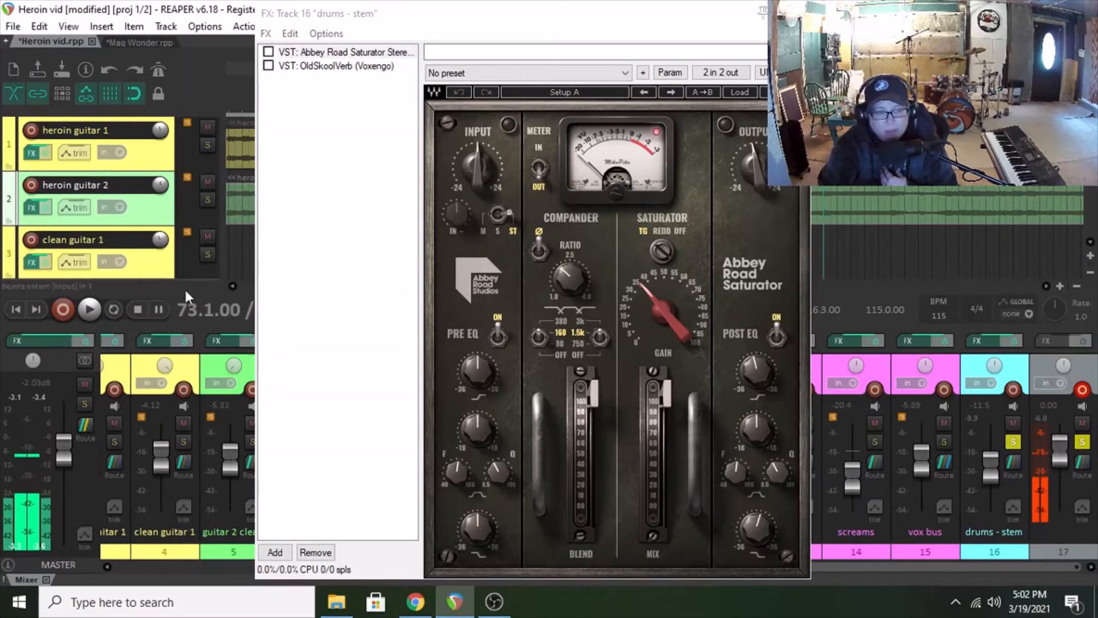
{"action": "left_click", "coordinate": [89, 313]}
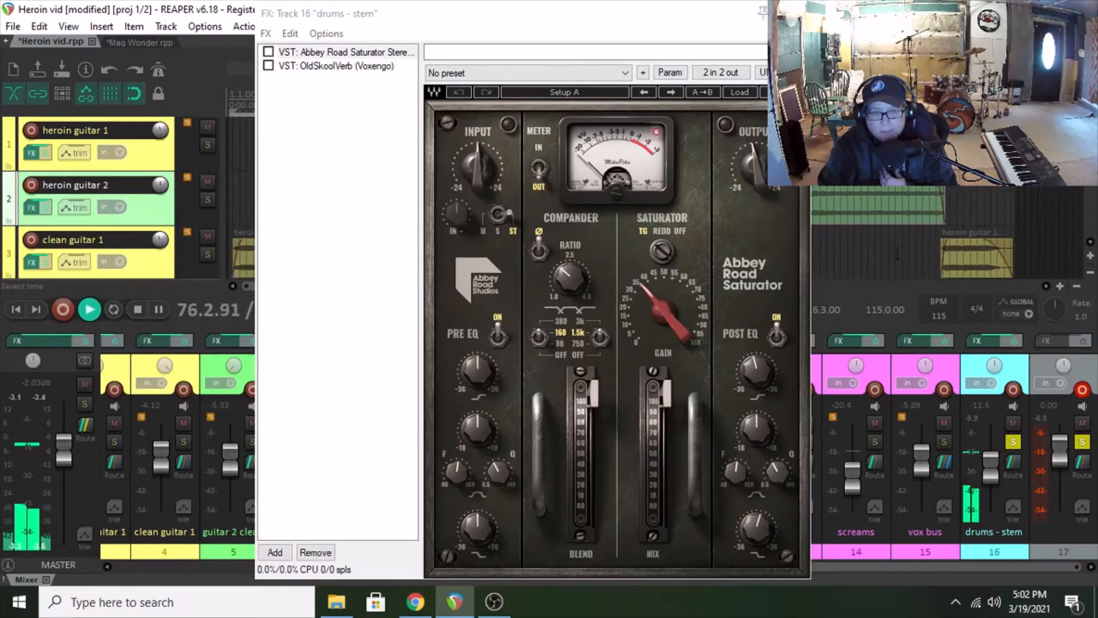
Move the FX window aside, bring the drums - stem waveform into view and audition a full section of the dry drums.
{"action": "left_click_drag", "start_coordinate": [661, 22], "coordinate": [538, 28]}
{"action": "left_click_drag", "start_coordinate": [736, 283], "coordinate": [806, 286]}
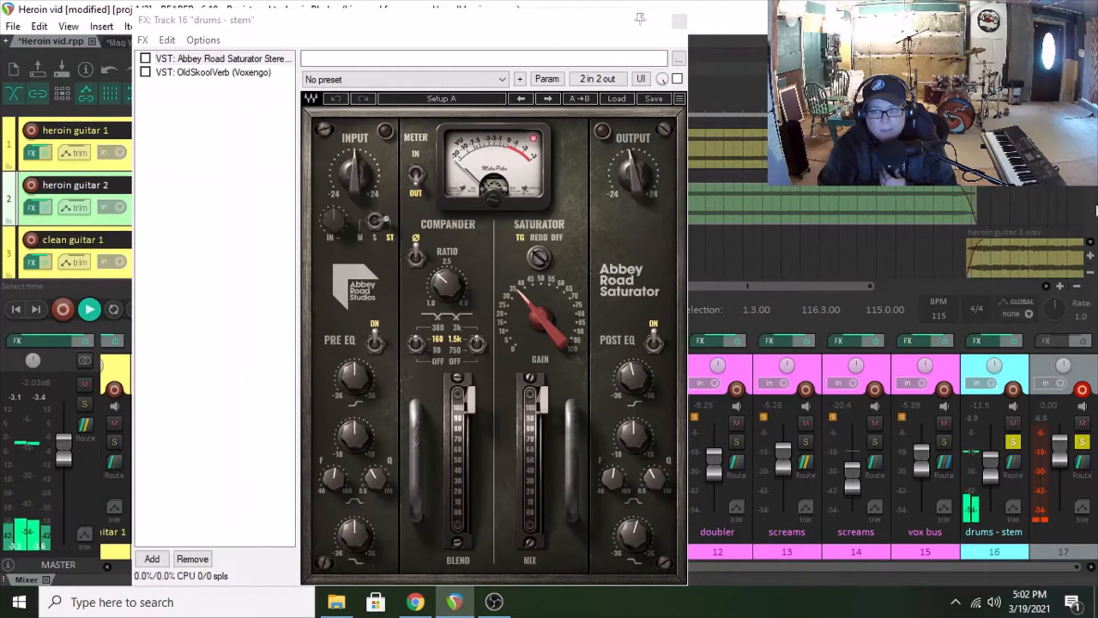
{"action": "scroll", "coordinate": [1090, 211], "scroll_direction": "down", "scroll_amount": 10}
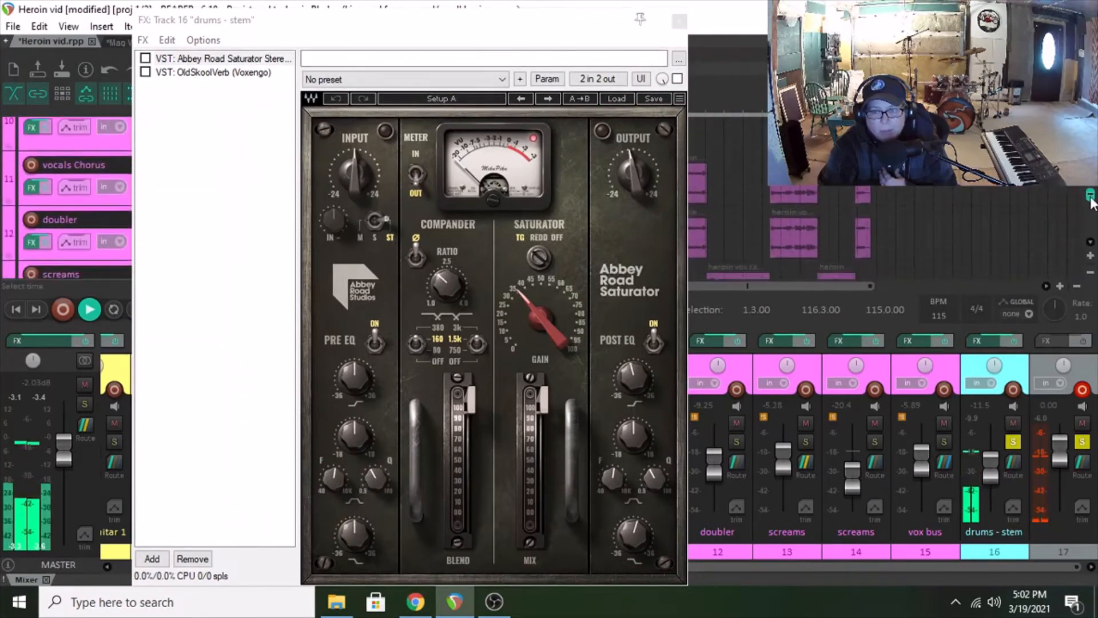
{"action": "scroll", "coordinate": [1090, 211], "scroll_direction": "down", "scroll_amount": 2}
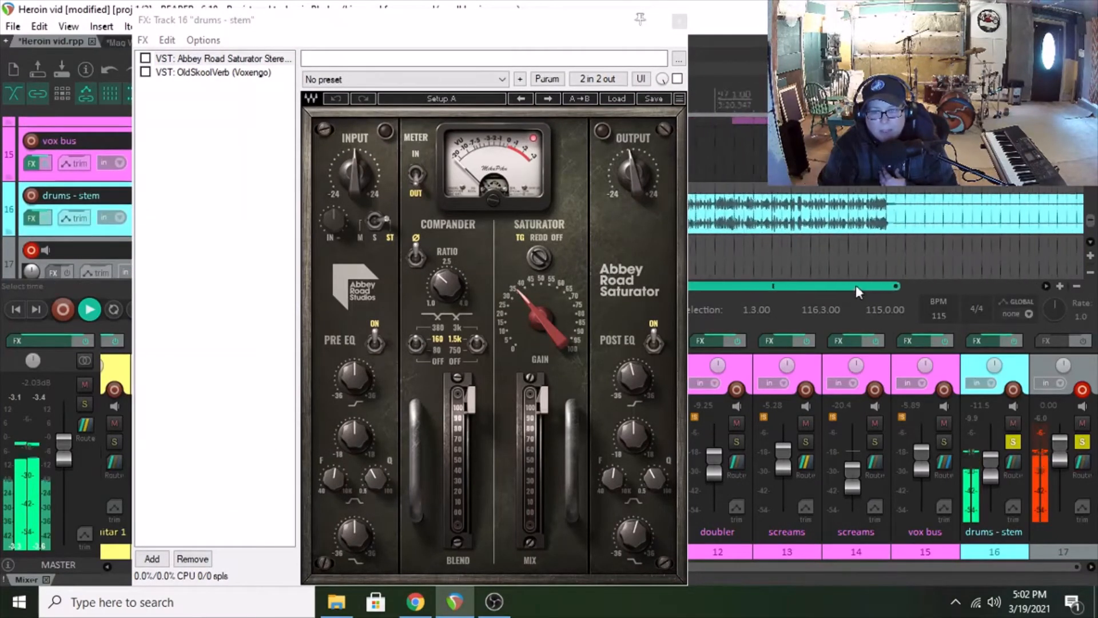
{"action": "left_click_drag", "start_coordinate": [856, 285], "coordinate": [772, 283]}
{"action": "left_click", "coordinate": [786, 256]}
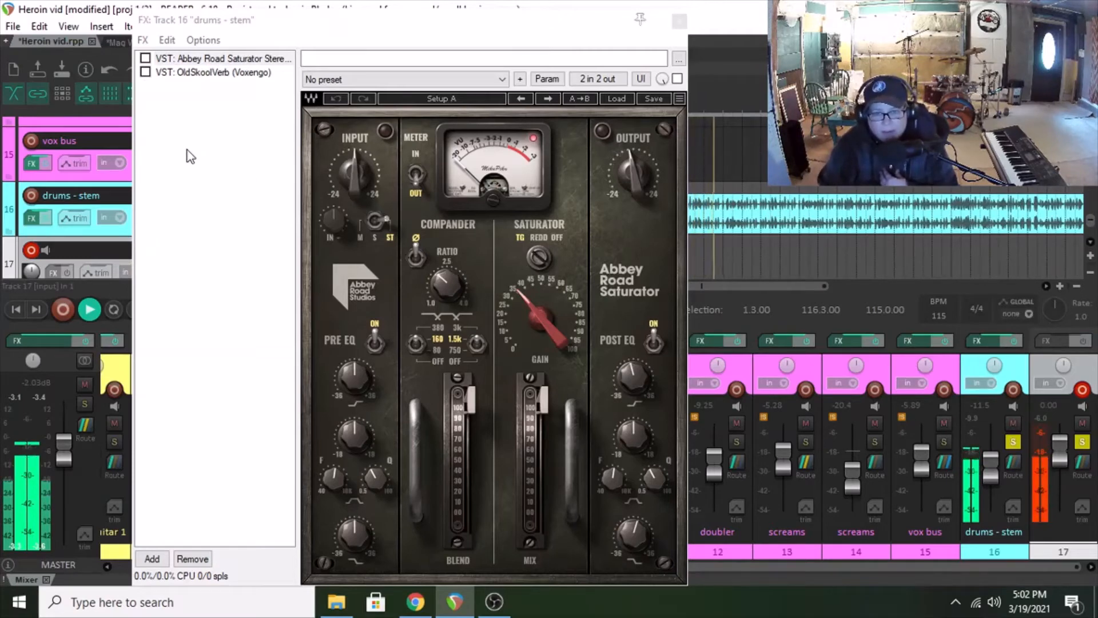
Enable the Abbey Road Saturator and the OldSkoolVerb on drums - stem while the drums play.
{"action": "left_click", "coordinate": [145, 58]}
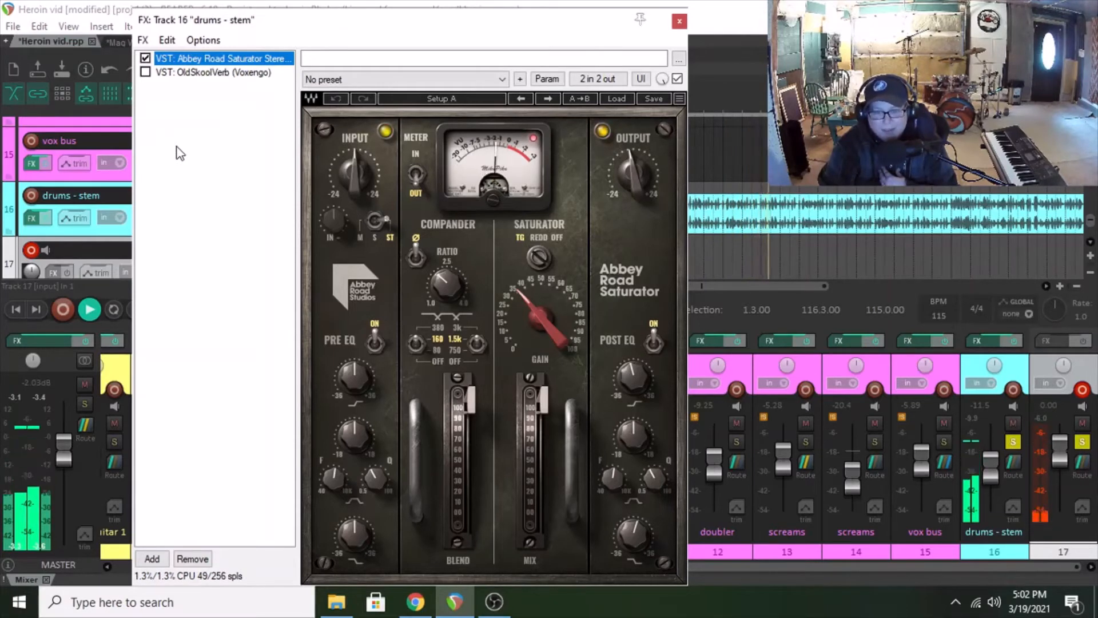
{"action": "mouse_move", "coordinate": [626, 383]}
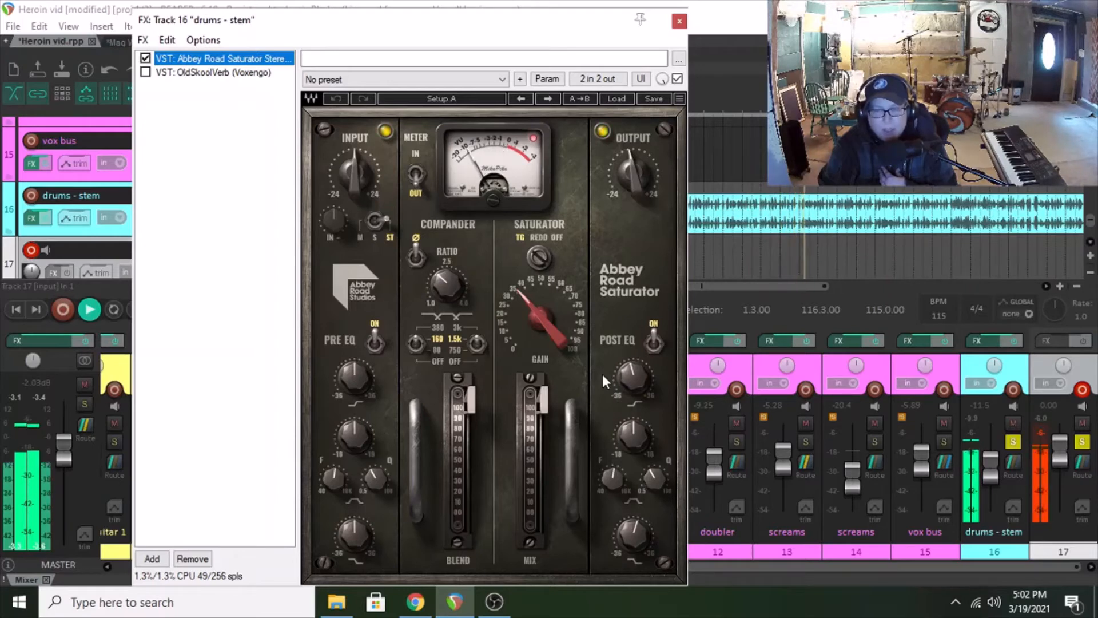
{"action": "left_click", "coordinate": [145, 73]}
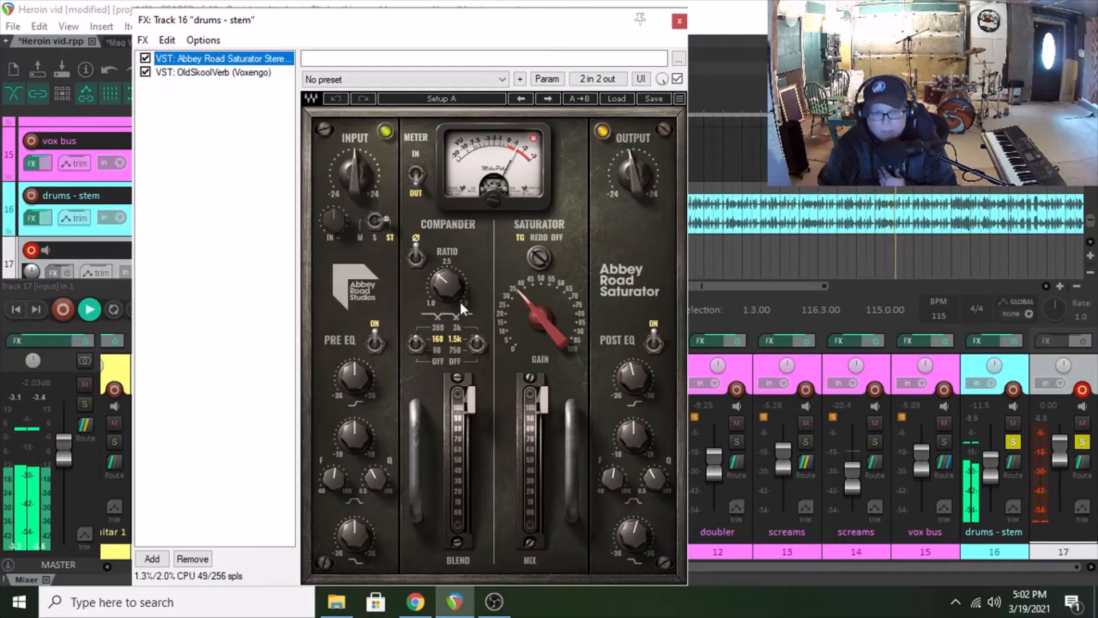
{"action": "left_click_drag", "start_coordinate": [285, 21], "coordinate": [338, 21]}
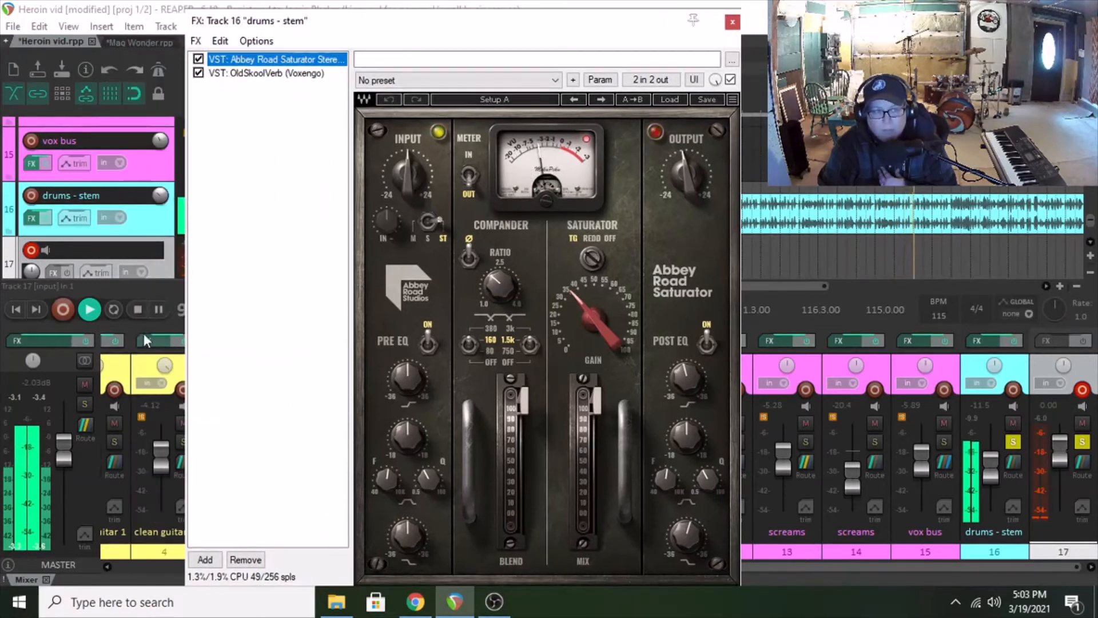
Compare the drums with both effects bypassed and re-enabled, stop playback and close the FX chain.
{"action": "left_click", "coordinate": [197, 59]}
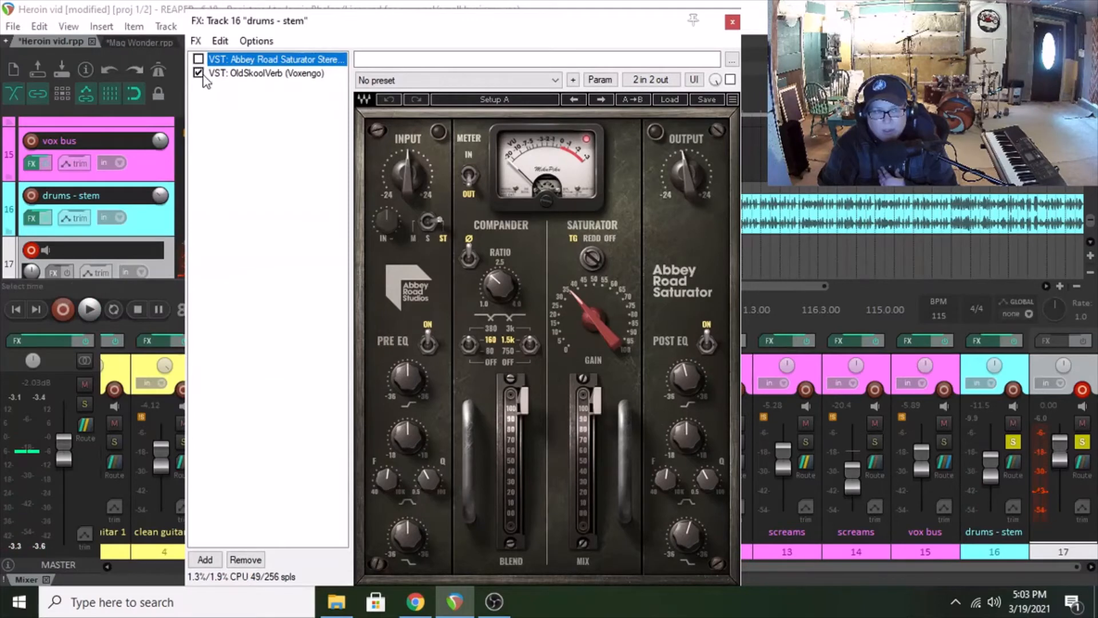
{"action": "left_click", "coordinate": [90, 310]}
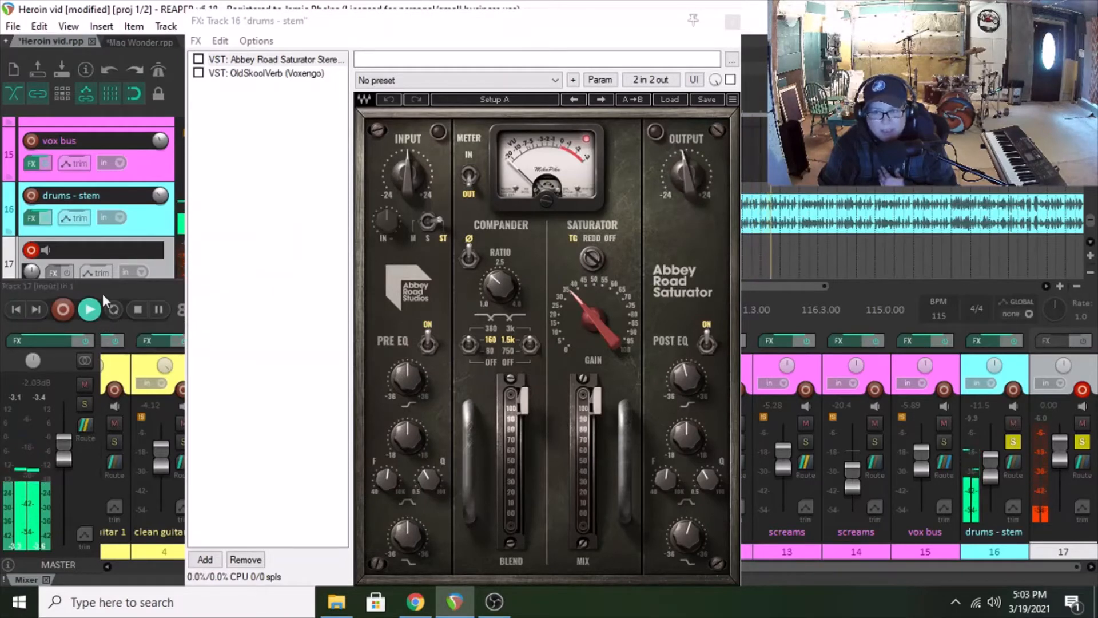
{"action": "left_click", "coordinate": [198, 59]}
{"action": "left_click", "coordinate": [198, 73]}
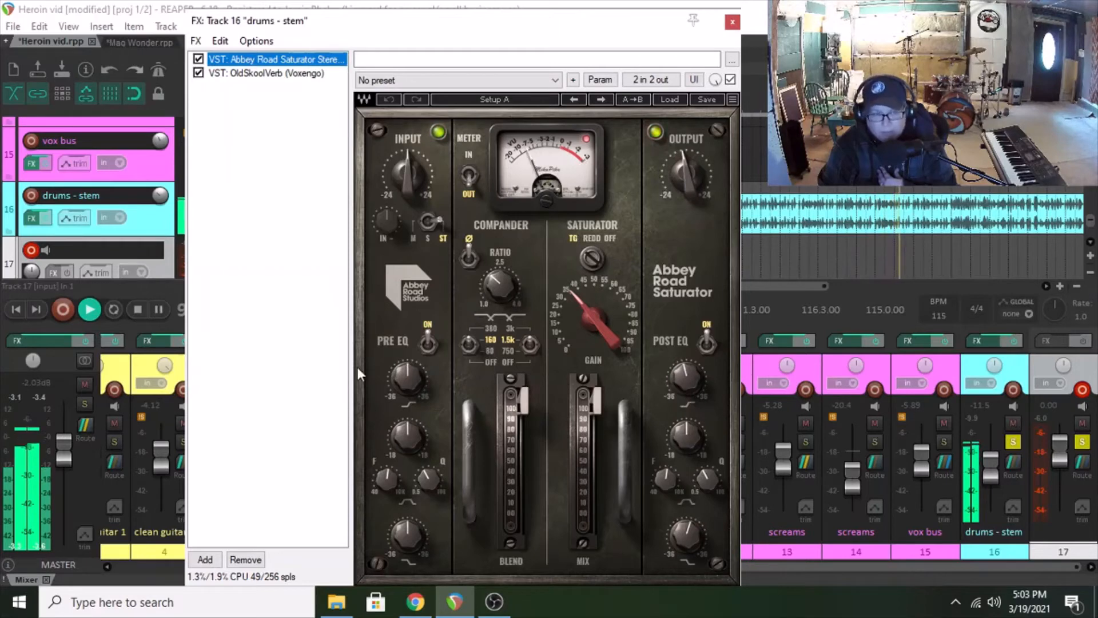
{"action": "left_click", "coordinate": [137, 312]}
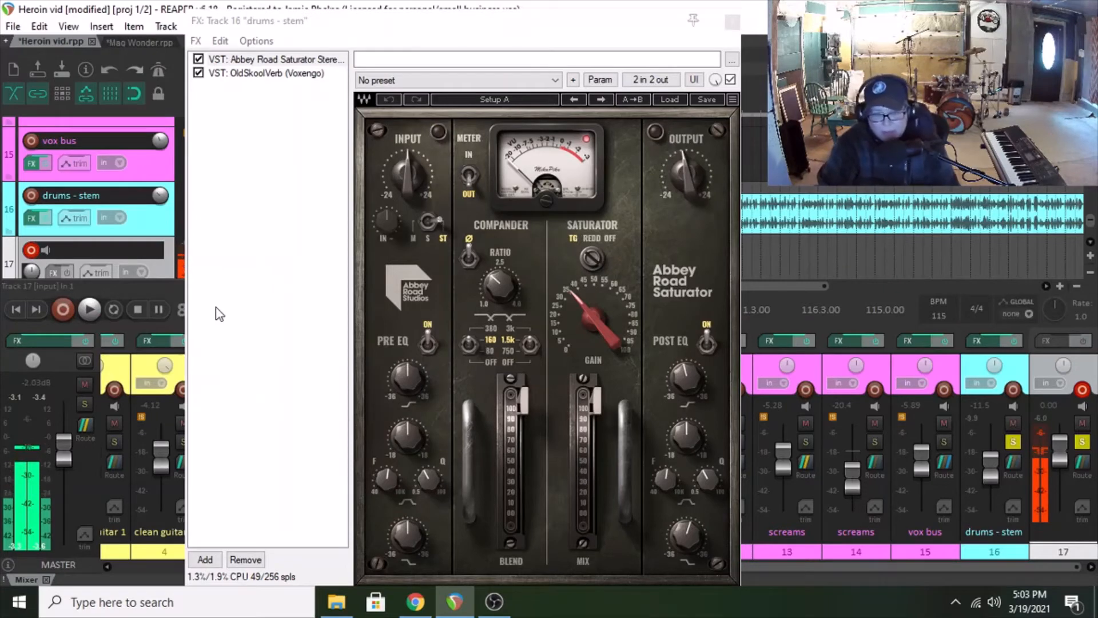
{"action": "left_click", "coordinate": [733, 23]}
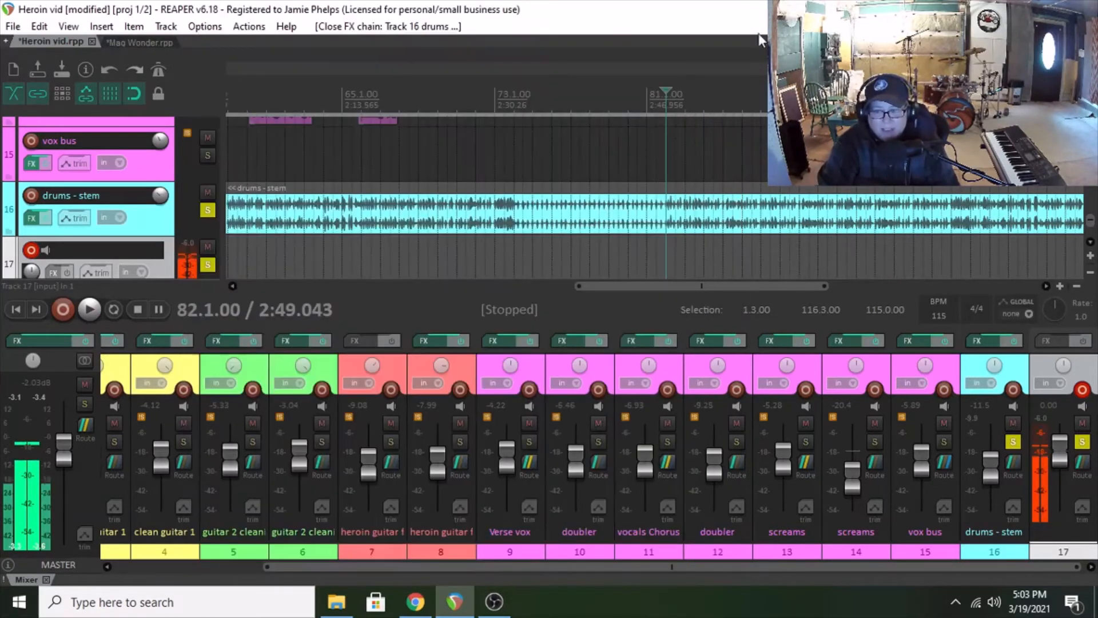
Solo heroin guitar 1 together with drums - stem and play both from 82.1.00.
{"action": "left_click_drag", "start_coordinate": [593, 569], "coordinate": [389, 576]}
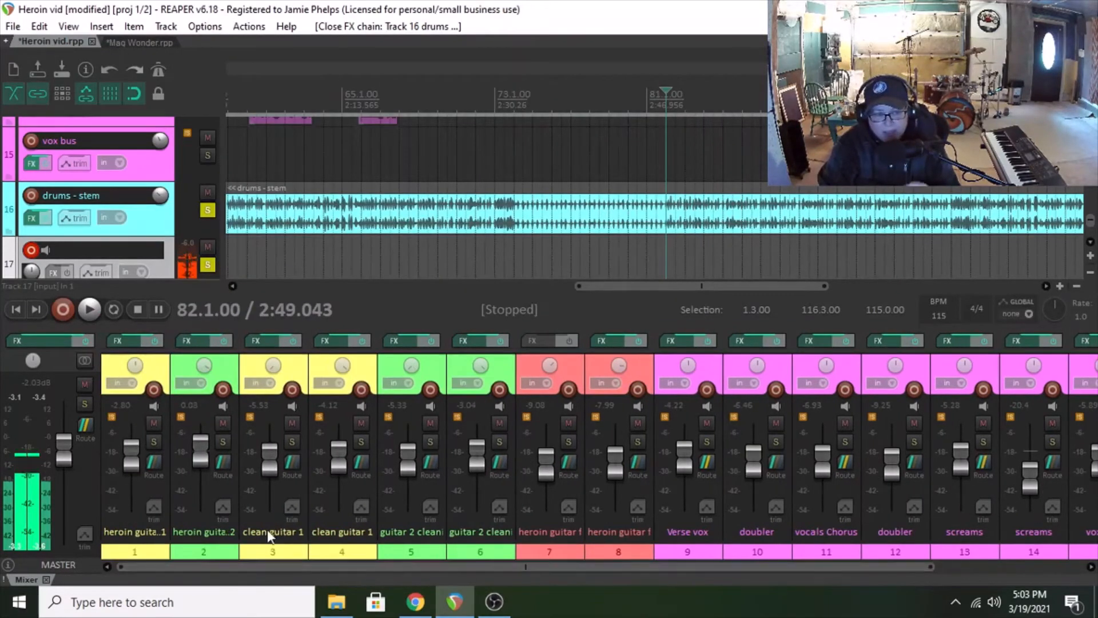
{"action": "left_click_drag", "start_coordinate": [263, 567], "coordinate": [499, 544]}
{"action": "scroll", "coordinate": [497, 197], "scroll_direction": "up", "scroll_amount": 15}
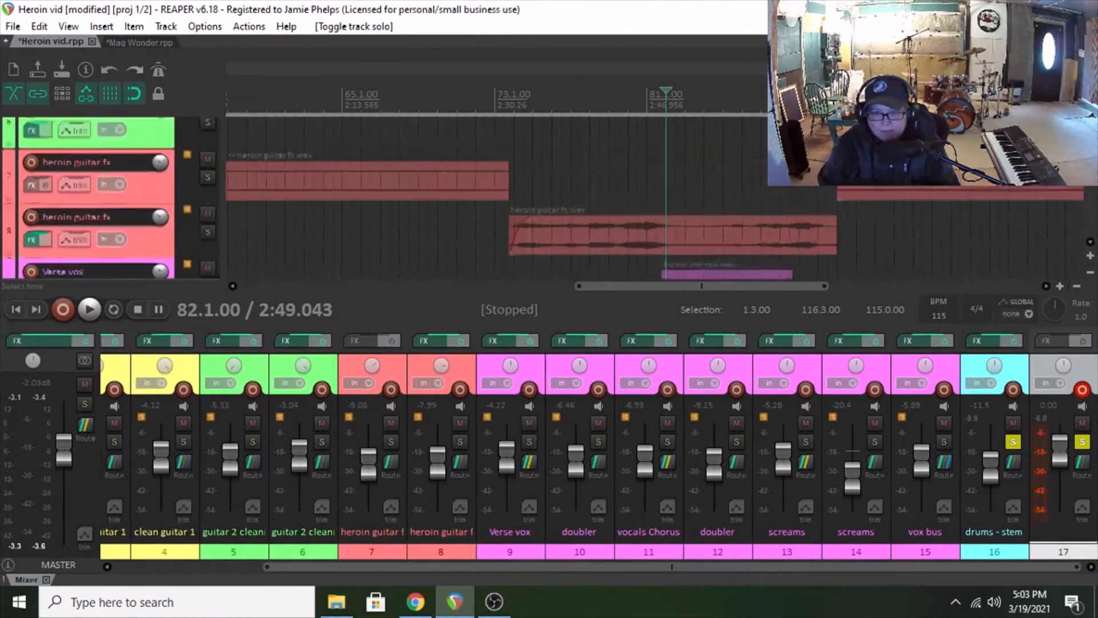
{"action": "scroll", "coordinate": [764, 261], "scroll_direction": "down", "scroll_amount": 15}
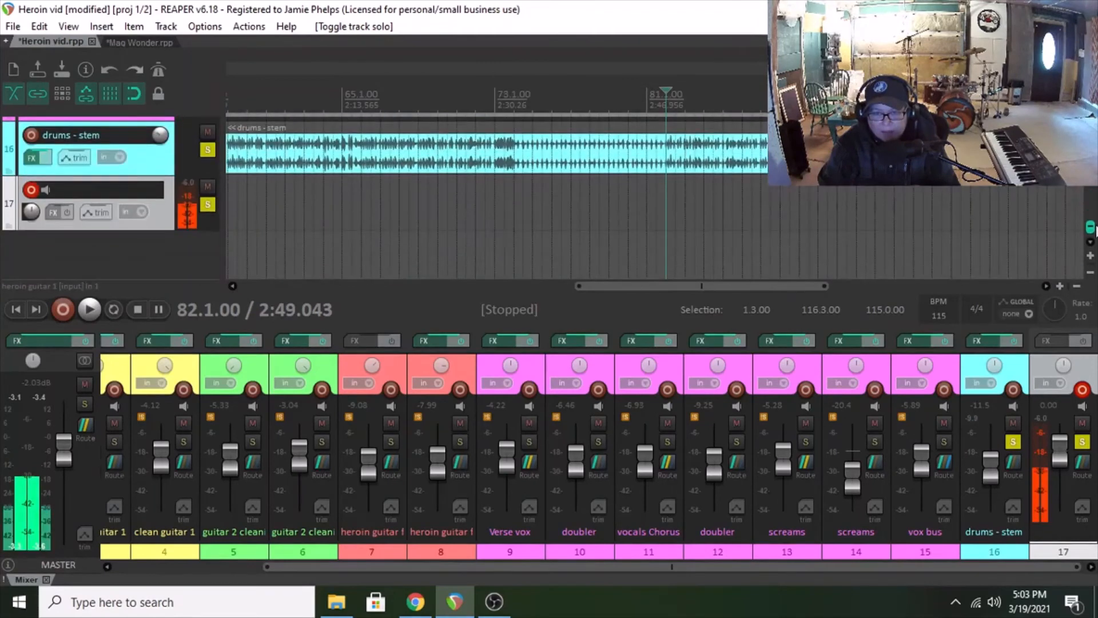
{"action": "left_click", "coordinate": [86, 311]}
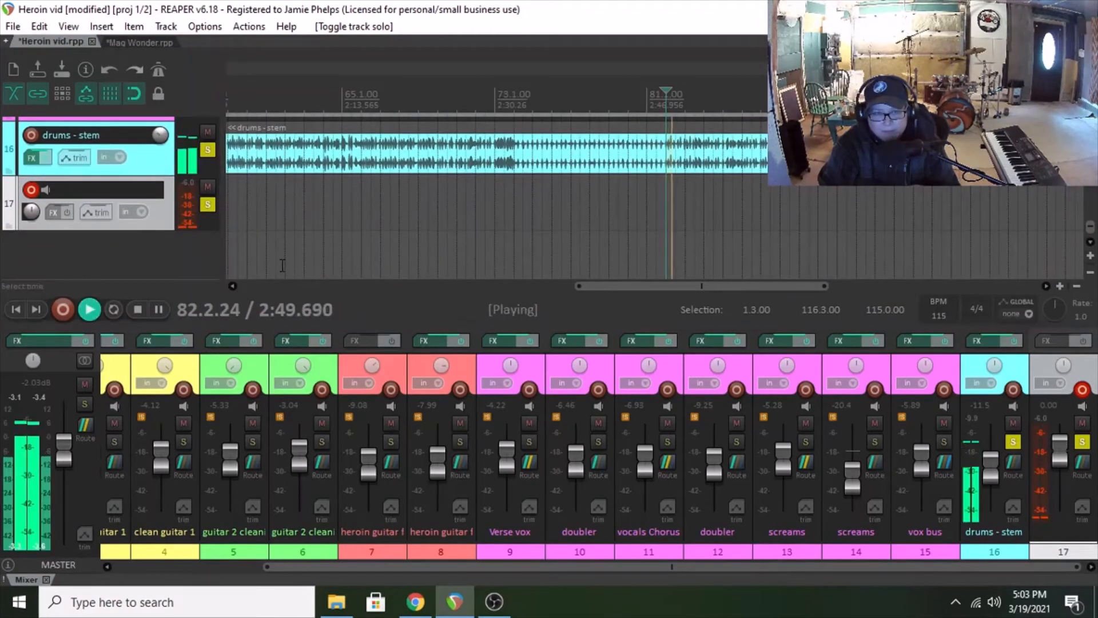
Balance the two soloed tracks by setting drums - stem to -10.3 dB and heroin guitar 1 to -9.47 dB.
{"action": "left_click_drag", "start_coordinate": [713, 565], "coordinate": [218, 512]}
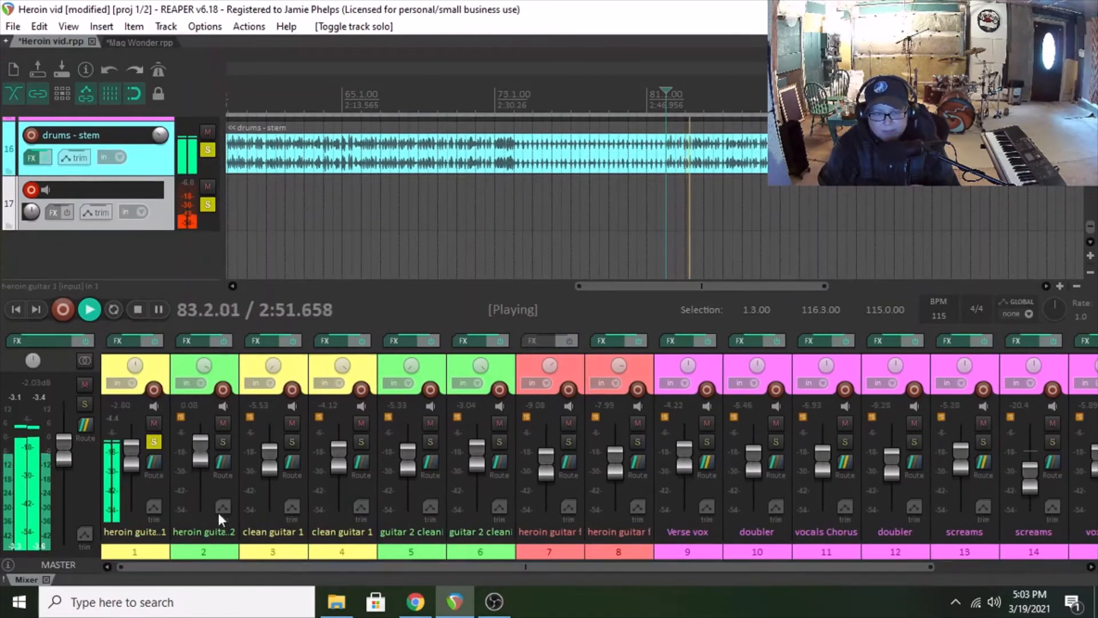
{"action": "left_click_drag", "start_coordinate": [219, 566], "coordinate": [655, 566]}
{"action": "scroll", "coordinate": [994, 472], "scroll_direction": "up", "scroll_amount": 2}
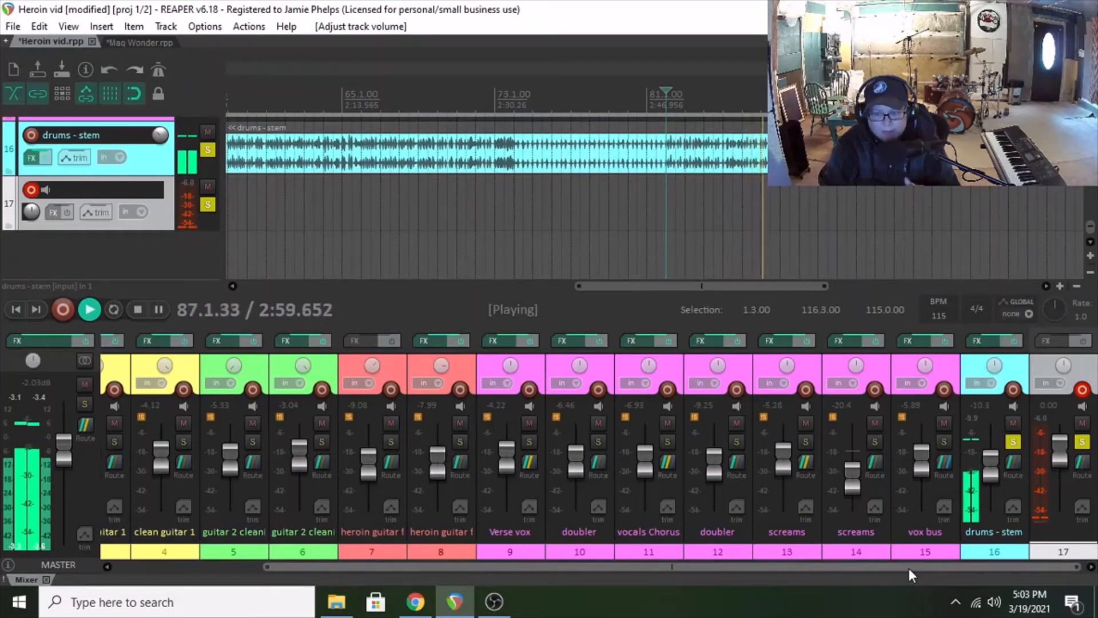
{"action": "scroll", "coordinate": [908, 568], "scroll_direction": "left", "scroll_amount": 3}
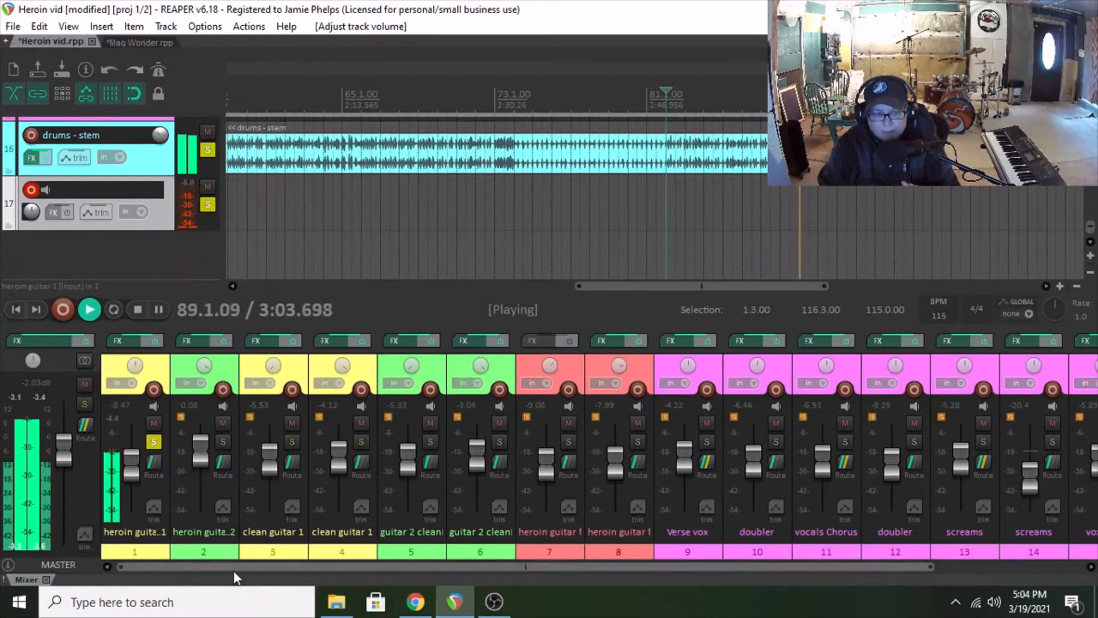
Stop playback, bypass the FX on heroin guitar 1 and take that track out of solo.
{"action": "left_click_drag", "start_coordinate": [239, 568], "coordinate": [491, 568]}
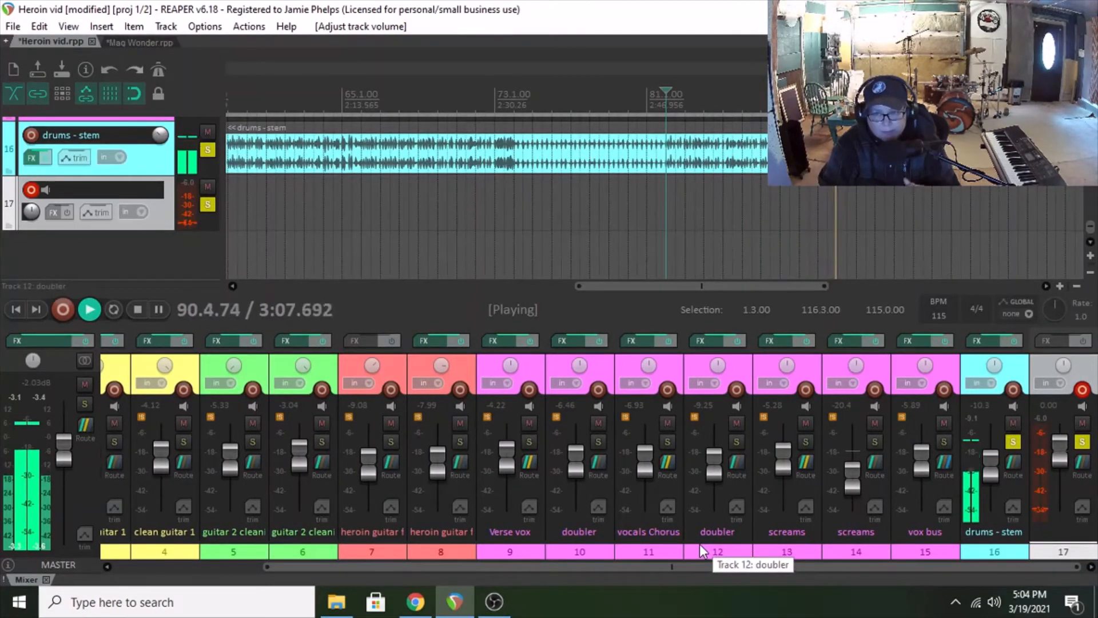
{"action": "left_click", "coordinate": [137, 309]}
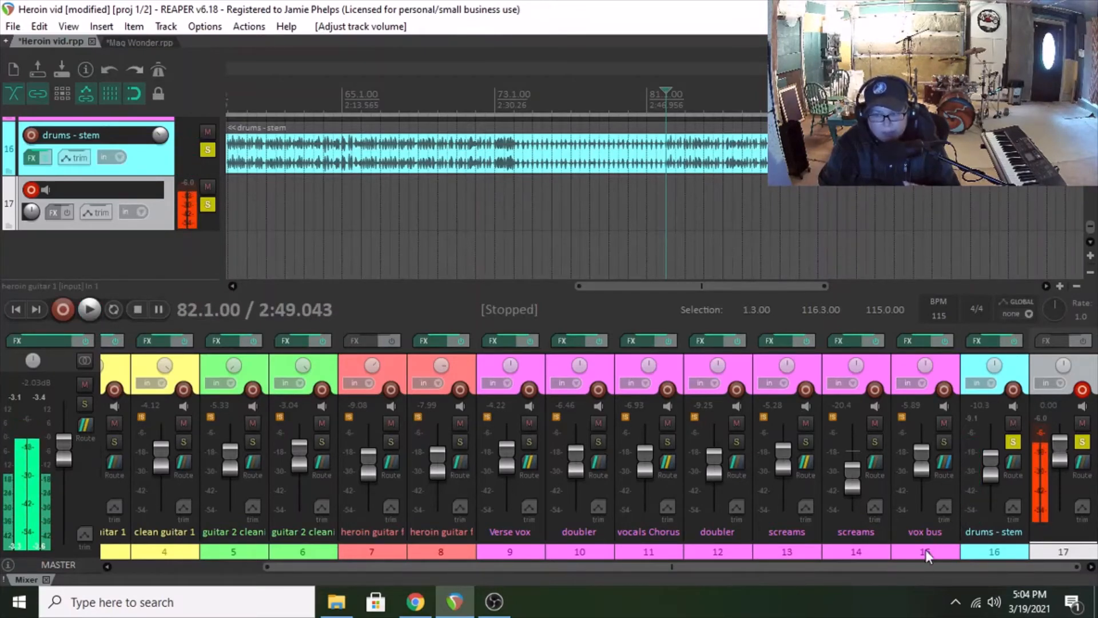
{"action": "left_click_drag", "start_coordinate": [921, 566], "coordinate": [737, 566]}
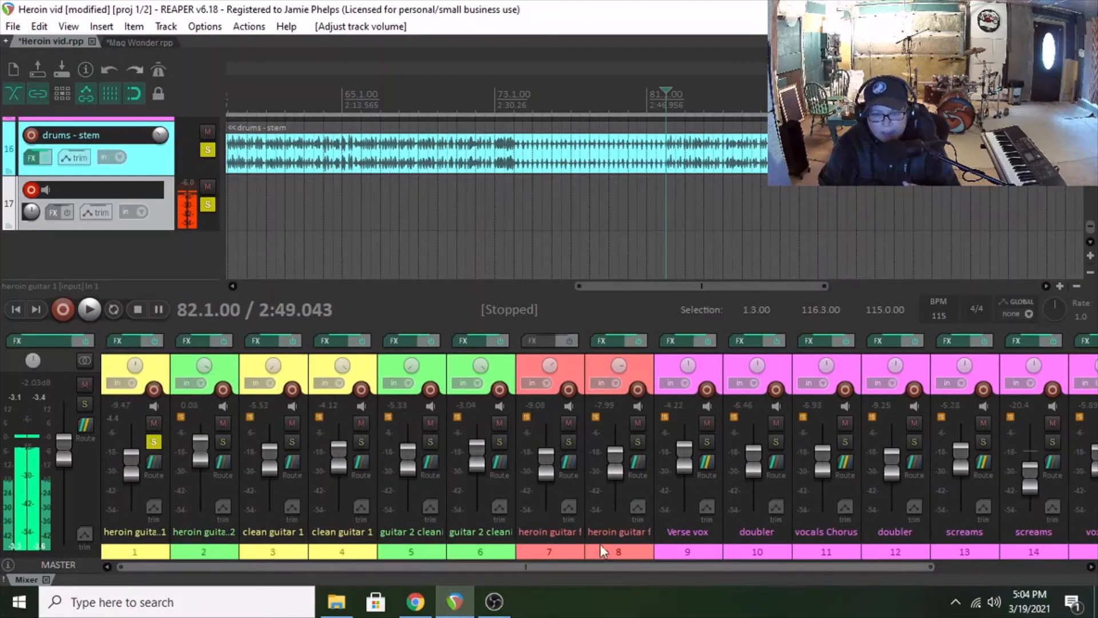
{"action": "left_click", "coordinate": [154, 342]}
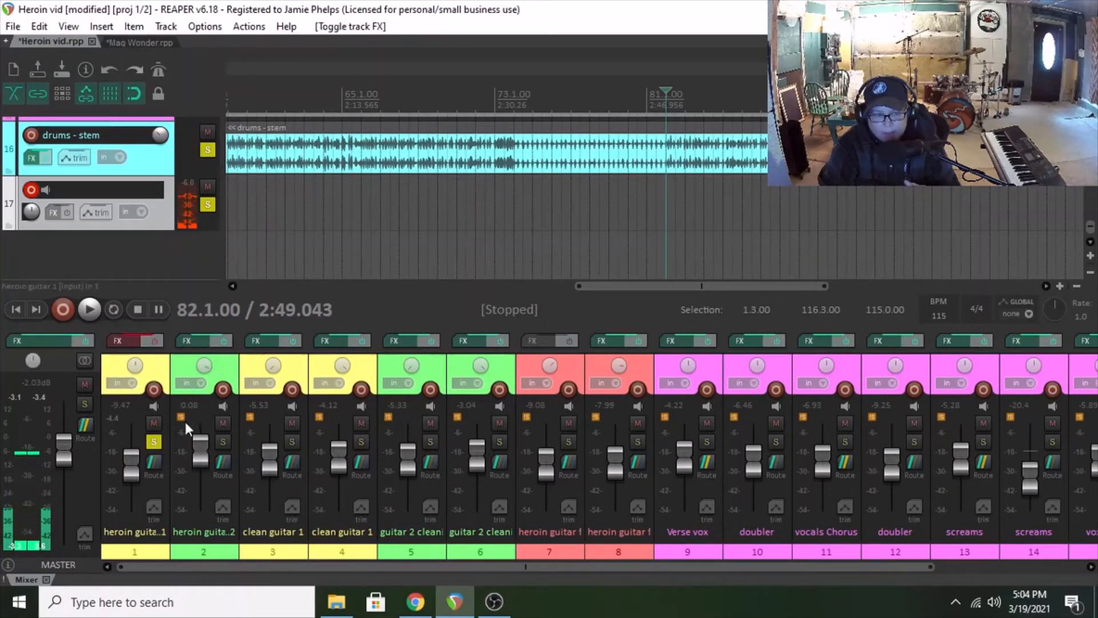
{"action": "left_click", "coordinate": [154, 441]}
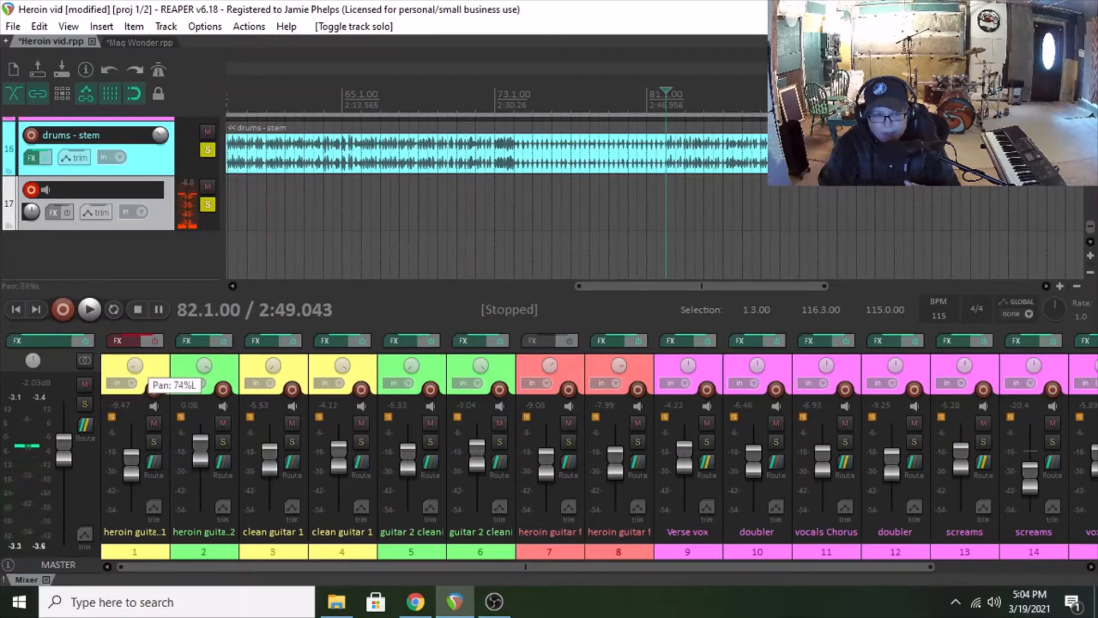
{"action": "left_click", "coordinate": [138, 371]}
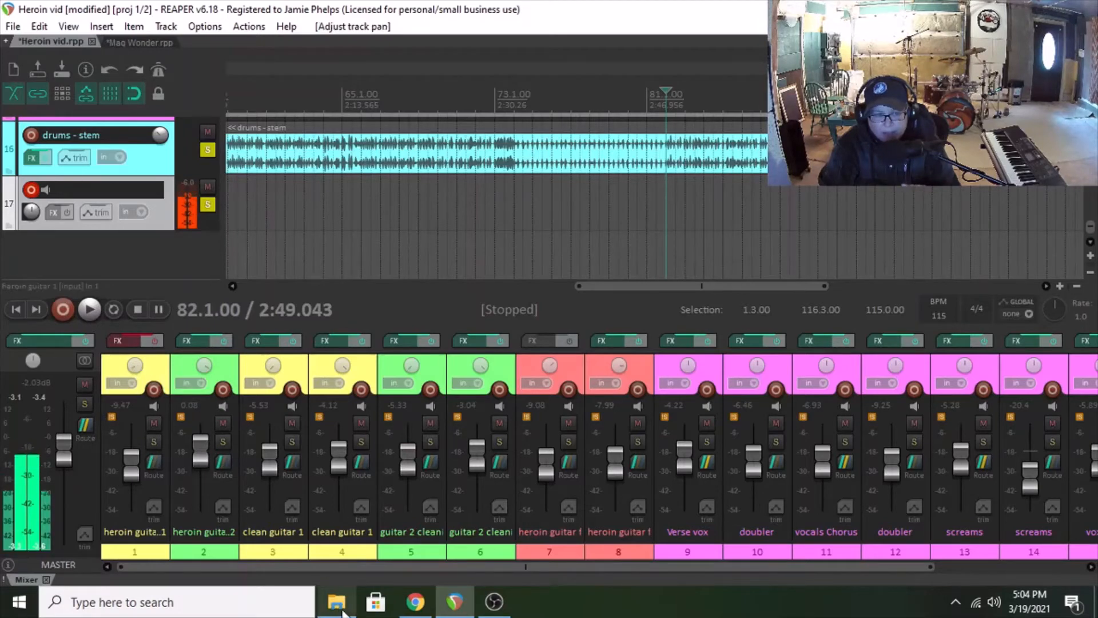
Take the unnamed track 17 and drums - stem out of solo.
{"action": "left_click_drag", "start_coordinate": [348, 564], "coordinate": [725, 568]}
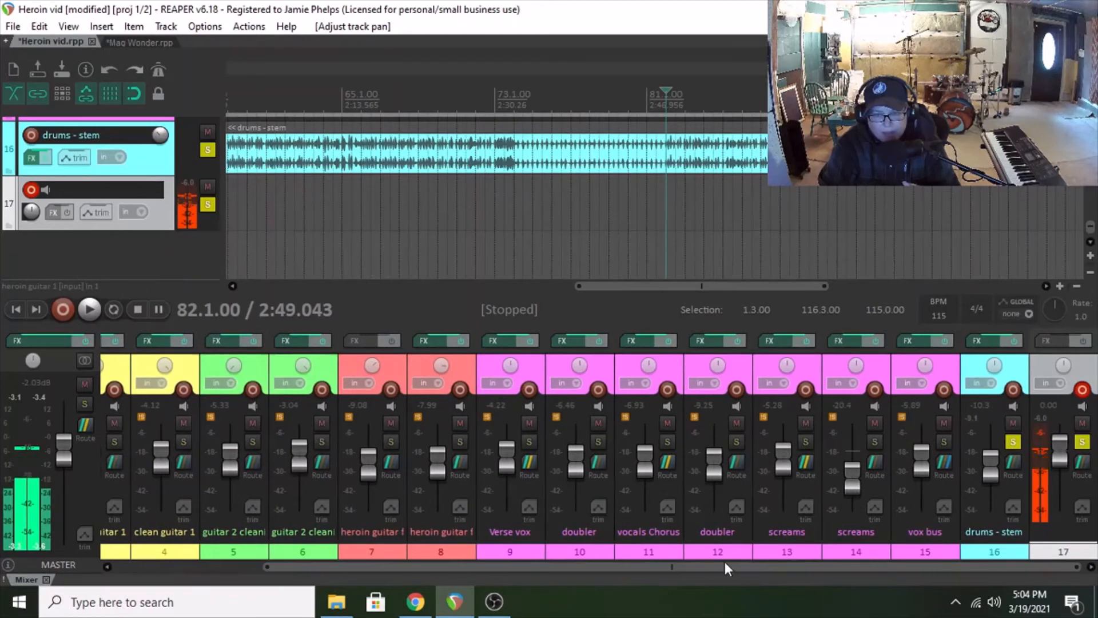
{"action": "left_click", "coordinate": [1083, 442]}
{"action": "left_click", "coordinate": [1013, 441]}
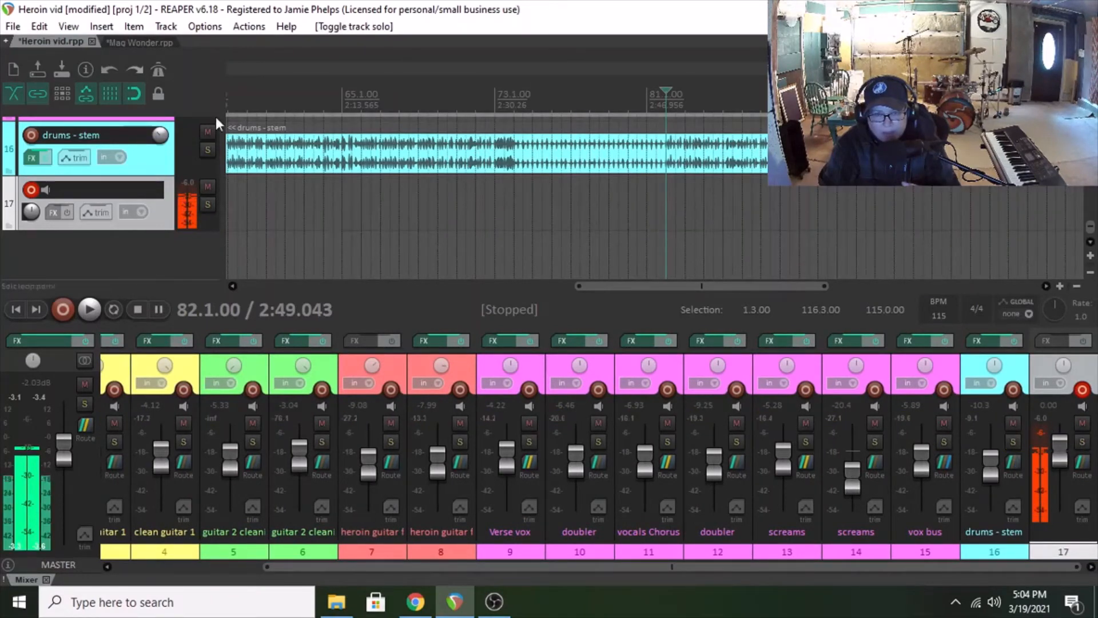
Mute all the vocal tracks, from Verse vox (track 9) through vox bus (track 15).
{"action": "left_click", "coordinate": [529, 422]}
{"action": "left_click", "coordinate": [598, 423]}
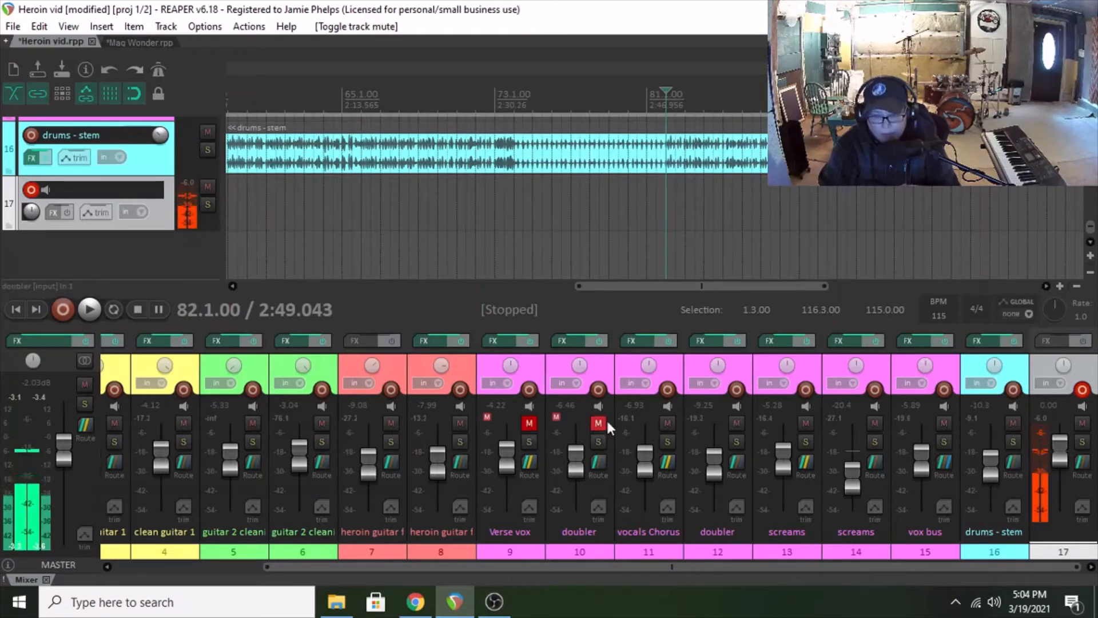
{"action": "left_click", "coordinate": [668, 422]}
{"action": "left_click", "coordinate": [737, 423]}
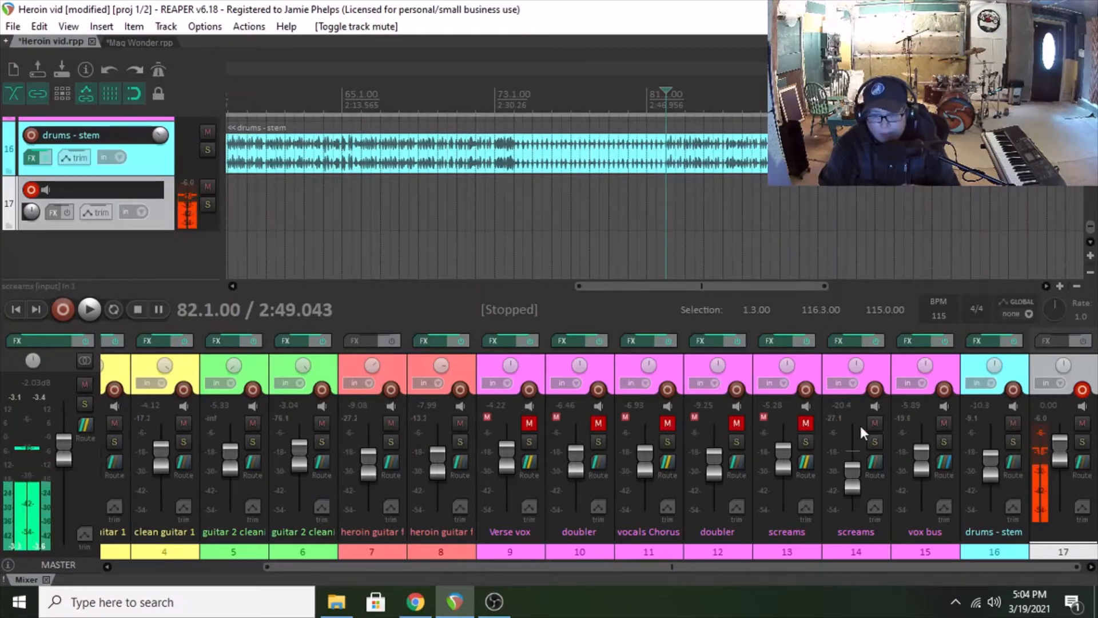
{"action": "left_click", "coordinate": [874, 422]}
{"action": "left_click", "coordinate": [944, 423]}
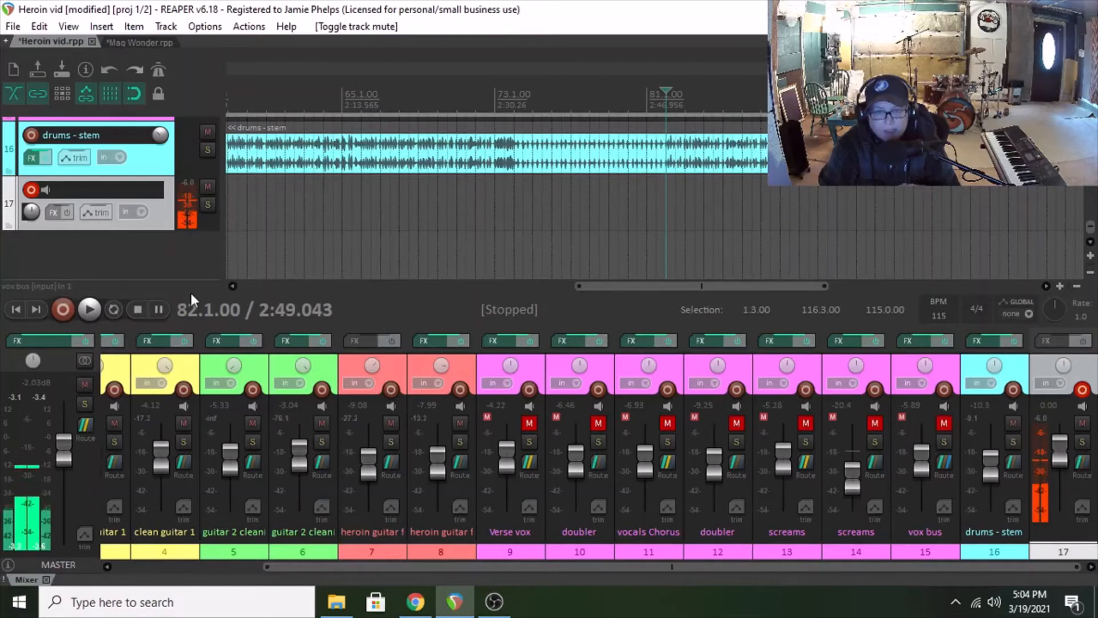
Play the instrumental mix from 82.1.00 and set the drums - stem volume to -9.14 dB.
{"action": "left_click", "coordinate": [93, 314]}
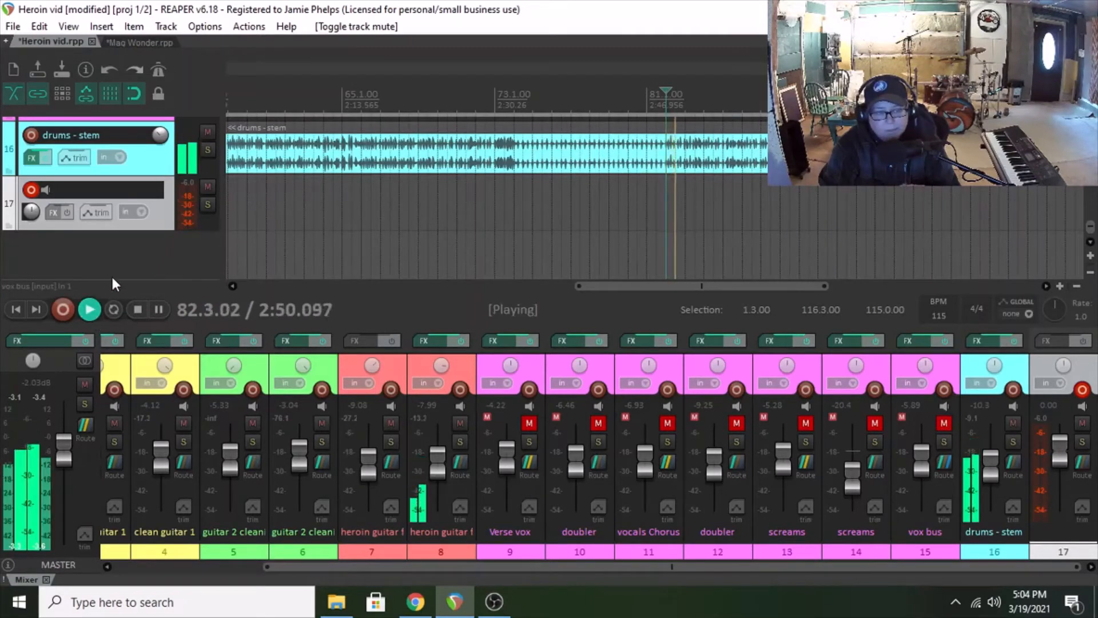
{"action": "left_click_drag", "start_coordinate": [991, 474], "coordinate": [994, 472]}
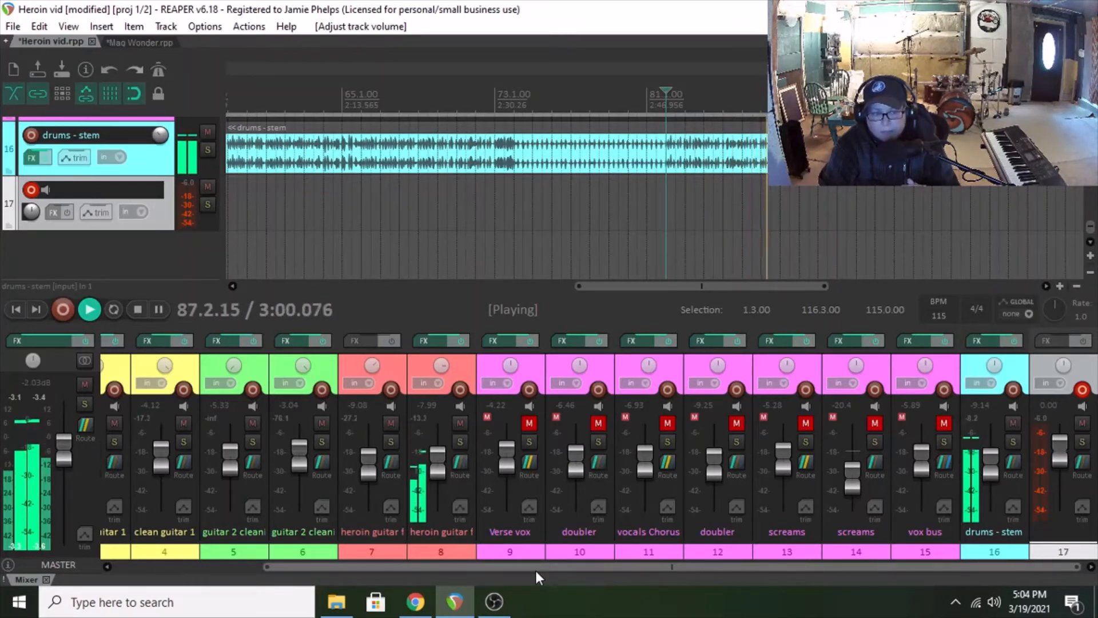
Compare drums - stem with its FX bypassed and re-enabled twice within the playing instrumental mix, and stop playback.
{"action": "left_click_drag", "start_coordinate": [543, 566], "coordinate": [398, 566]}
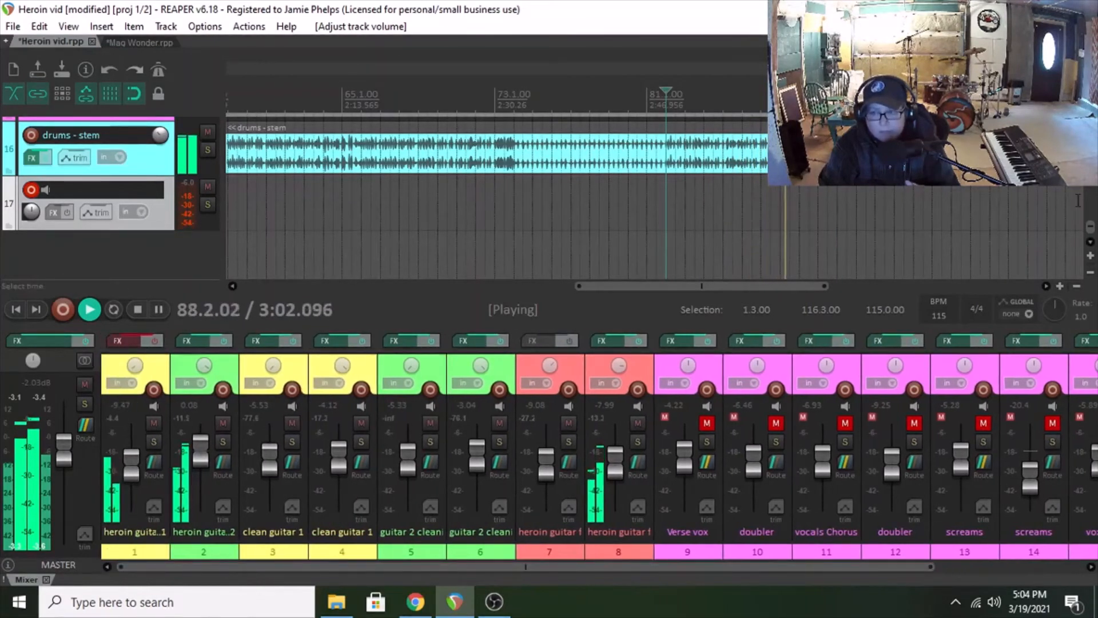
{"action": "scroll", "coordinate": [1078, 201], "scroll_direction": "up", "scroll_amount": 10}
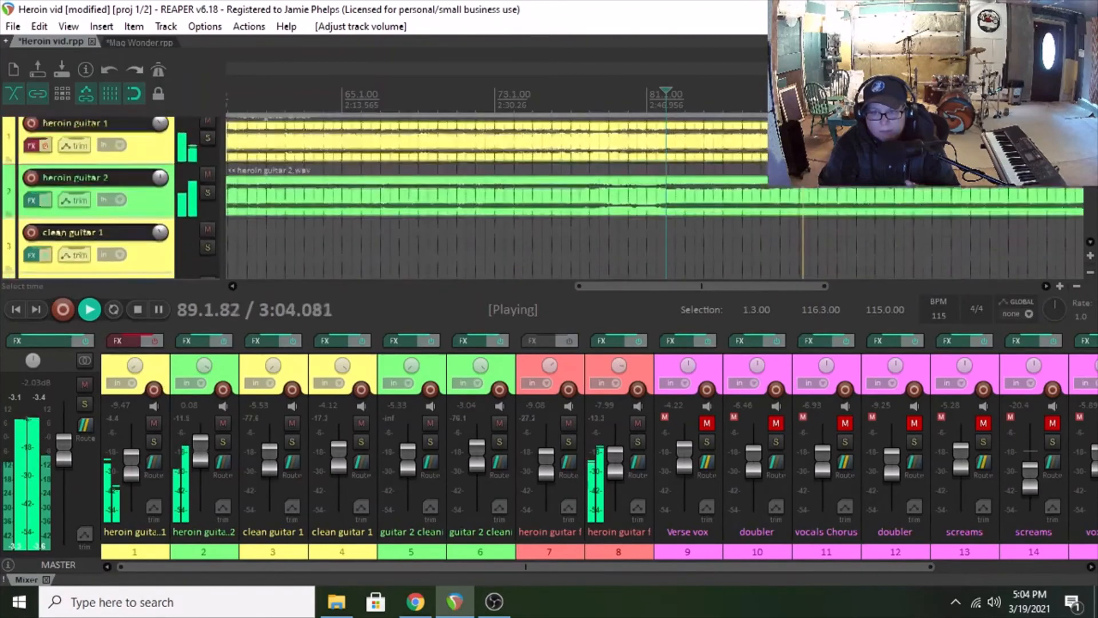
{"action": "scroll", "coordinate": [712, 257], "scroll_direction": "down", "scroll_amount": 6}
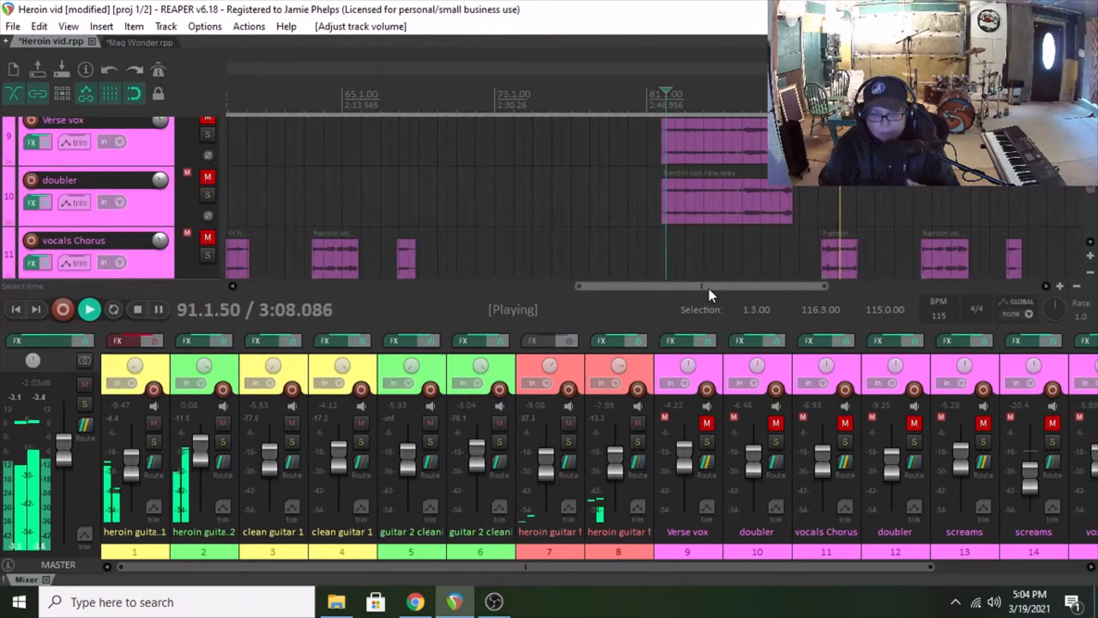
{"action": "left_click_drag", "start_coordinate": [542, 565], "coordinate": [611, 565]}
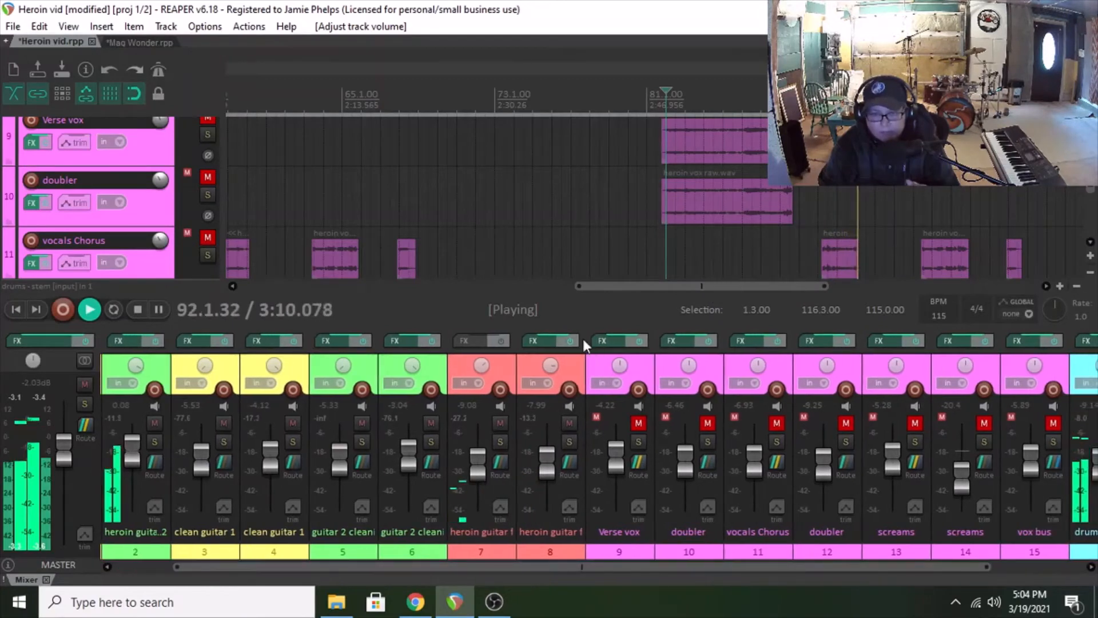
{"action": "left_click_drag", "start_coordinate": [618, 286], "coordinate": [721, 285]}
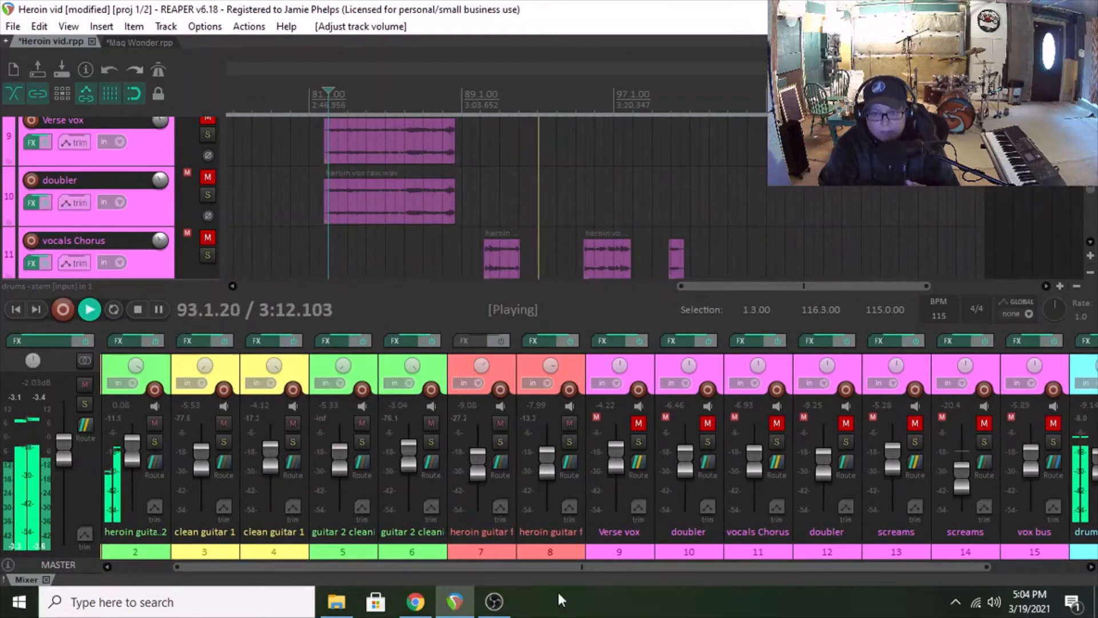
{"action": "left_click_drag", "start_coordinate": [550, 567], "coordinate": [843, 566]}
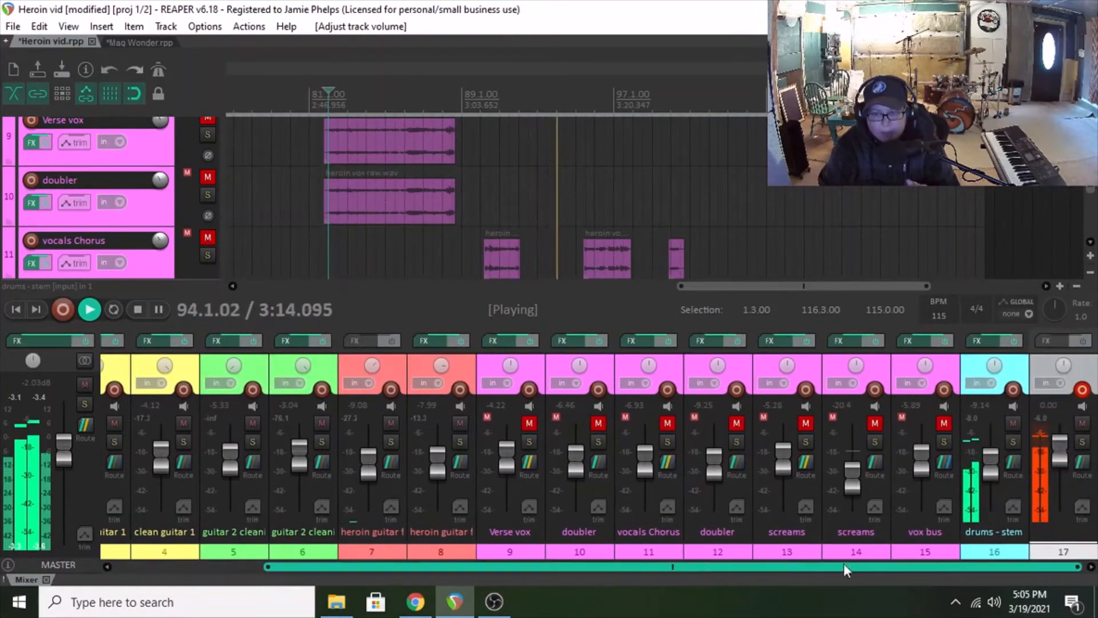
{"action": "left_click", "coordinate": [1013, 341]}
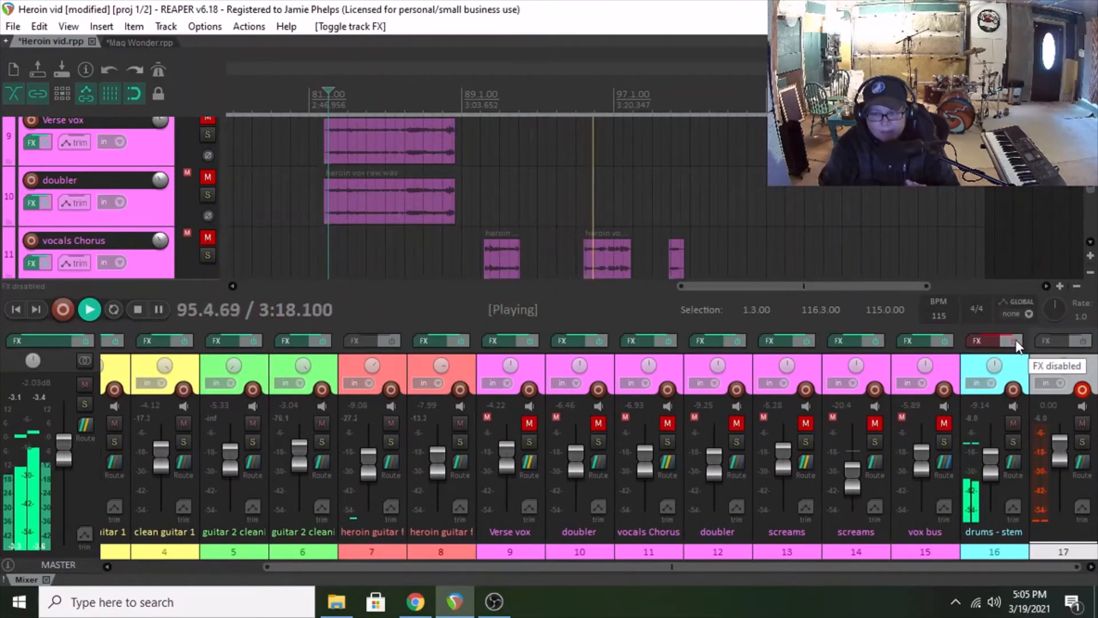
{"action": "left_click", "coordinate": [1014, 341]}
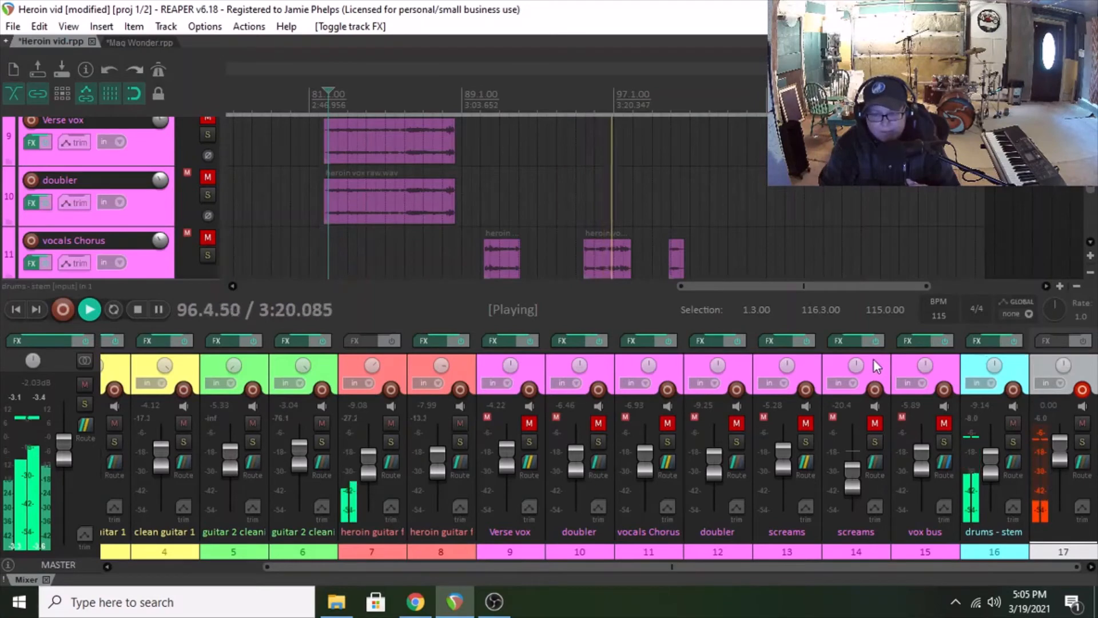
{"action": "left_click", "coordinate": [1016, 342]}
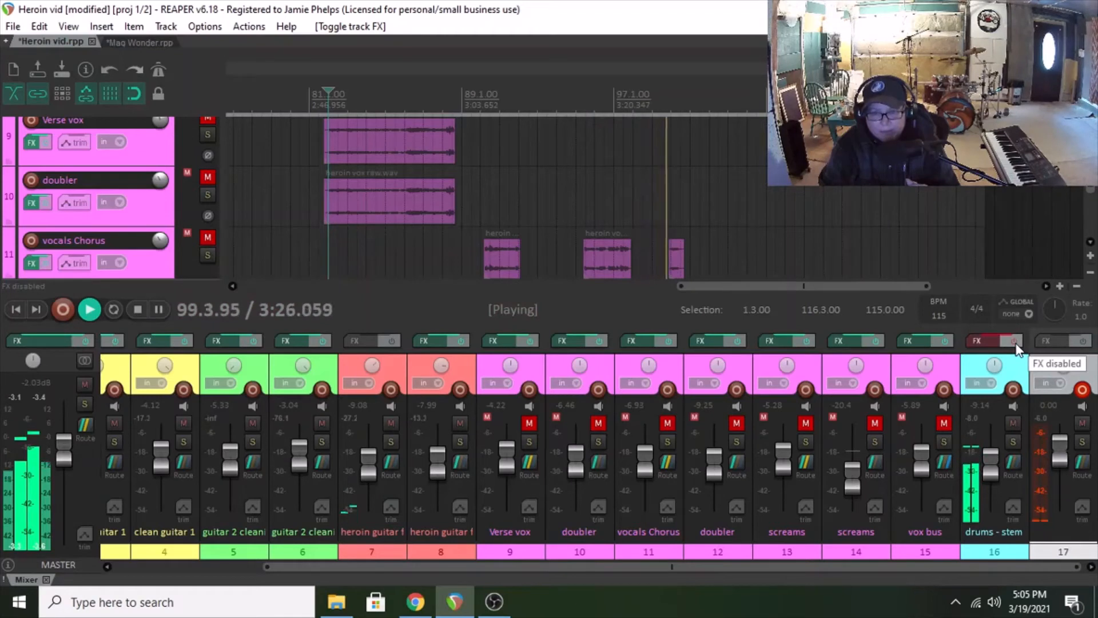
{"action": "left_click", "coordinate": [1015, 346]}
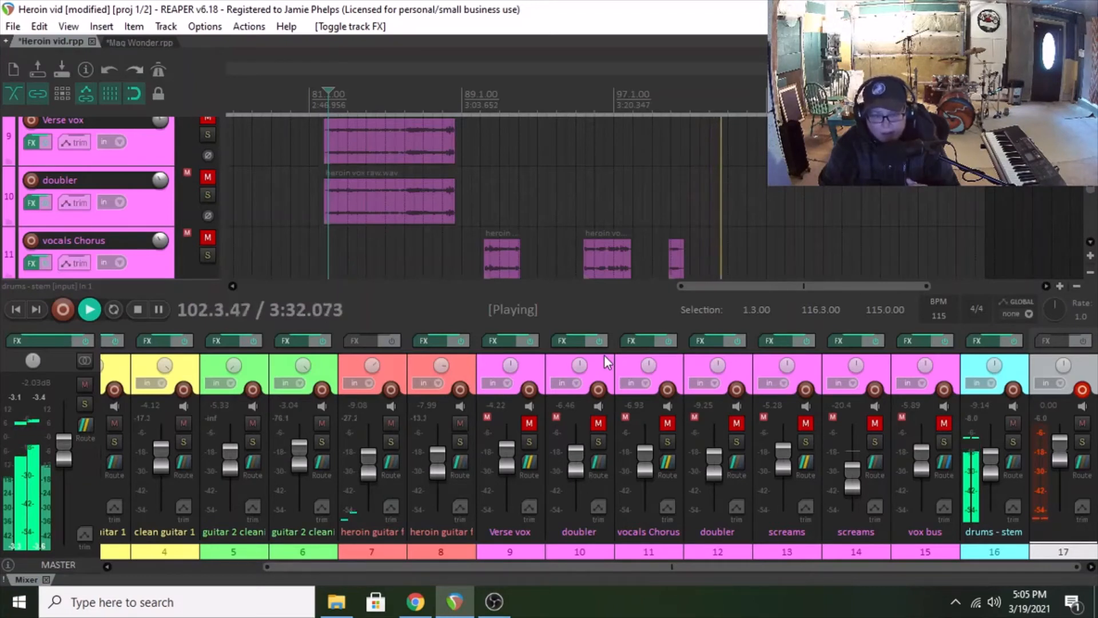
{"action": "left_click", "coordinate": [137, 314]}
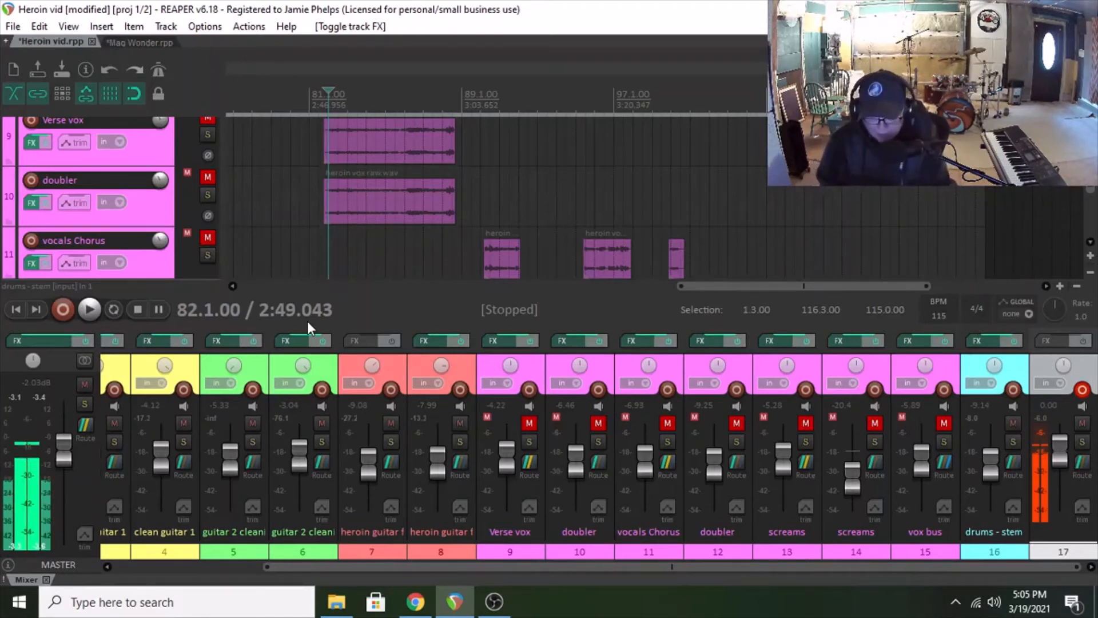
Unmute all the vocal tracks, from Verse vox (track 9) through vox bus (track 15).
{"action": "left_click", "coordinate": [531, 421]}
{"action": "left_click", "coordinate": [599, 424]}
{"action": "left_click", "coordinate": [668, 423]}
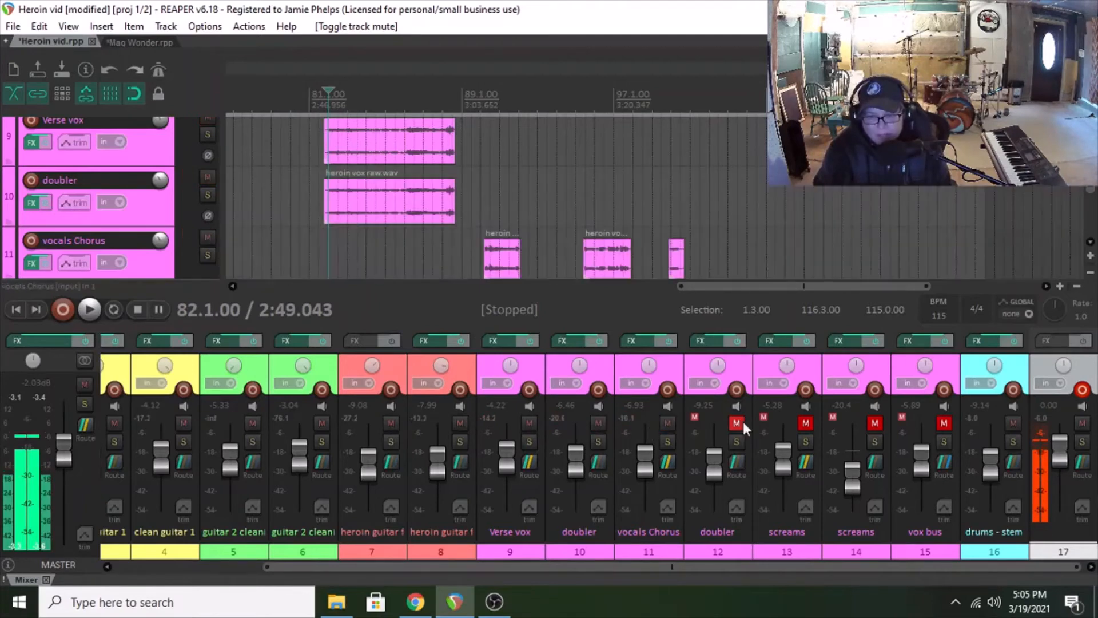
{"action": "left_click", "coordinate": [738, 422]}
{"action": "left_click", "coordinate": [804, 425]}
{"action": "left_click", "coordinate": [875, 423]}
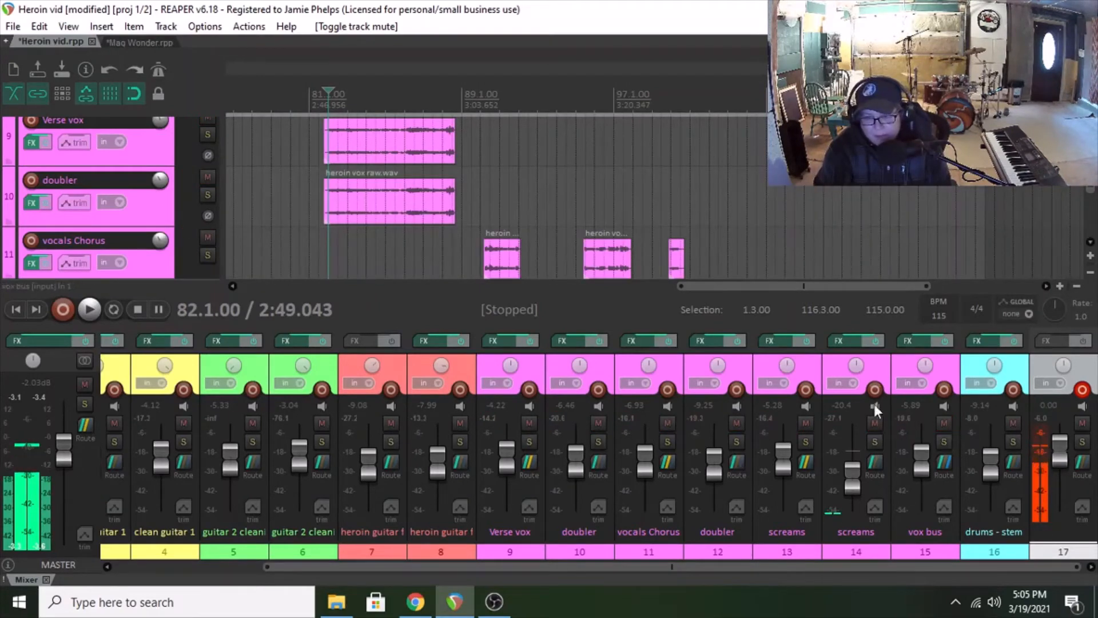
Play the full mix from the screams clips at 54.1.00 into the following chorus vocals, and stop playback.
{"action": "left_click_drag", "start_coordinate": [704, 286], "coordinate": [373, 287]}
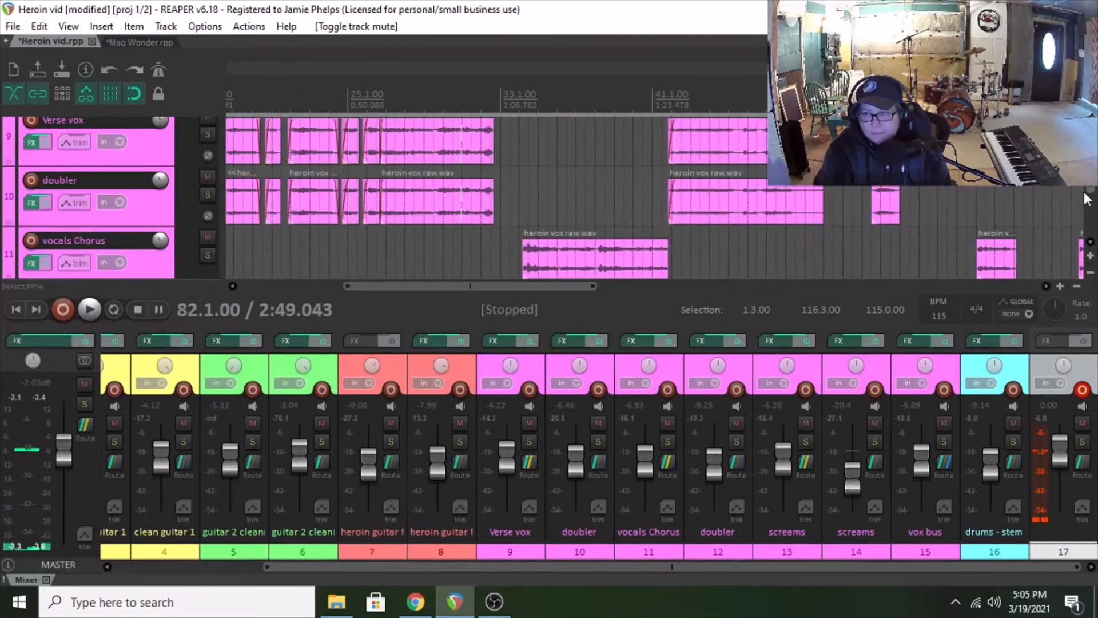
{"action": "mouse_move", "coordinate": [1087, 198]}
{"action": "left_mouse_down"}
{"action": "mouse_move", "coordinate": [1090, 227]}
{"action": "mouse_move", "coordinate": [1091, 217]}
{"action": "left_mouse_up"}
{"action": "left_click_drag", "start_coordinate": [545, 285], "coordinate": [630, 287]}
{"action": "left_click", "coordinate": [638, 143]}
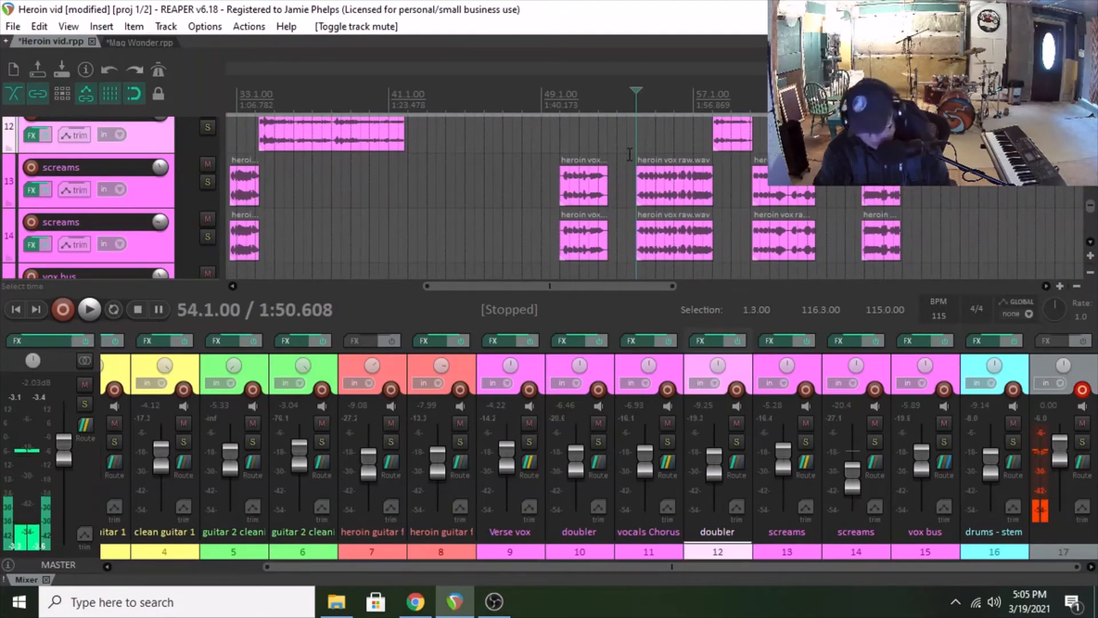
{"action": "key", "text": "space"}
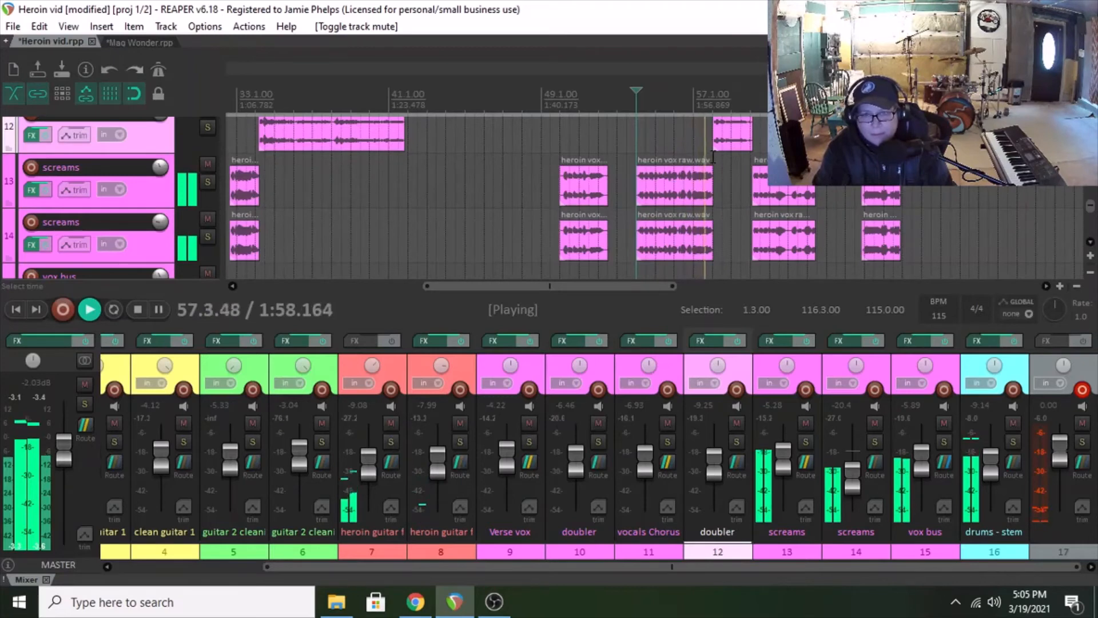
{"action": "left_click_drag", "start_coordinate": [584, 290], "coordinate": [625, 285]}
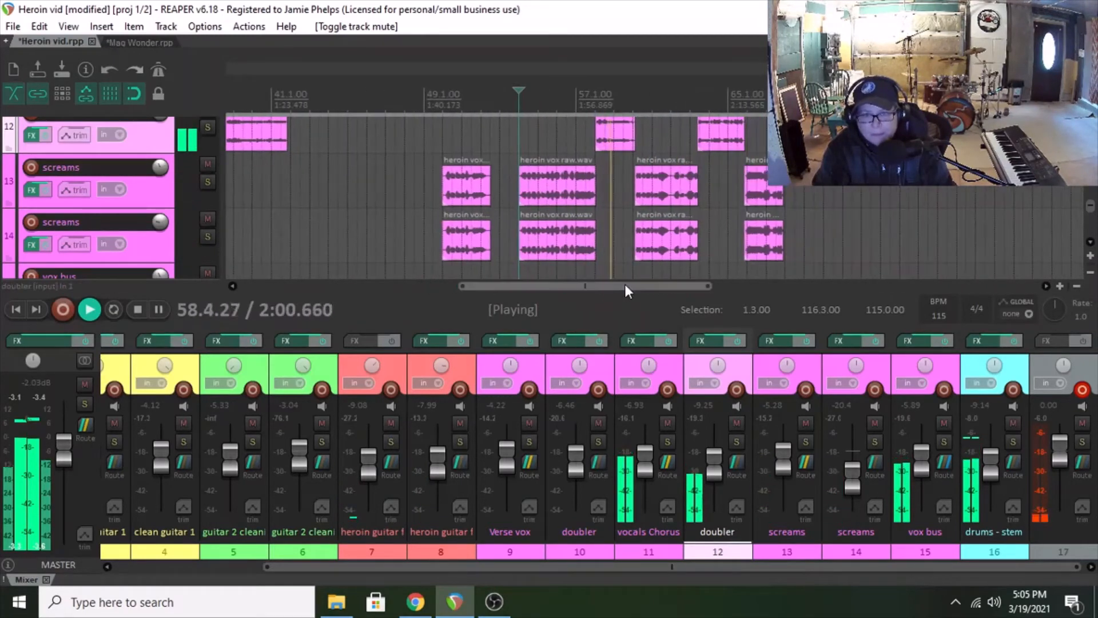
{"action": "key", "text": "space"}
Add the VST Abbey Road Saturator Stereo (Waves) to the vox bus FX chain after OldSkoolVerb.
{"action": "left_click", "coordinate": [911, 342]}
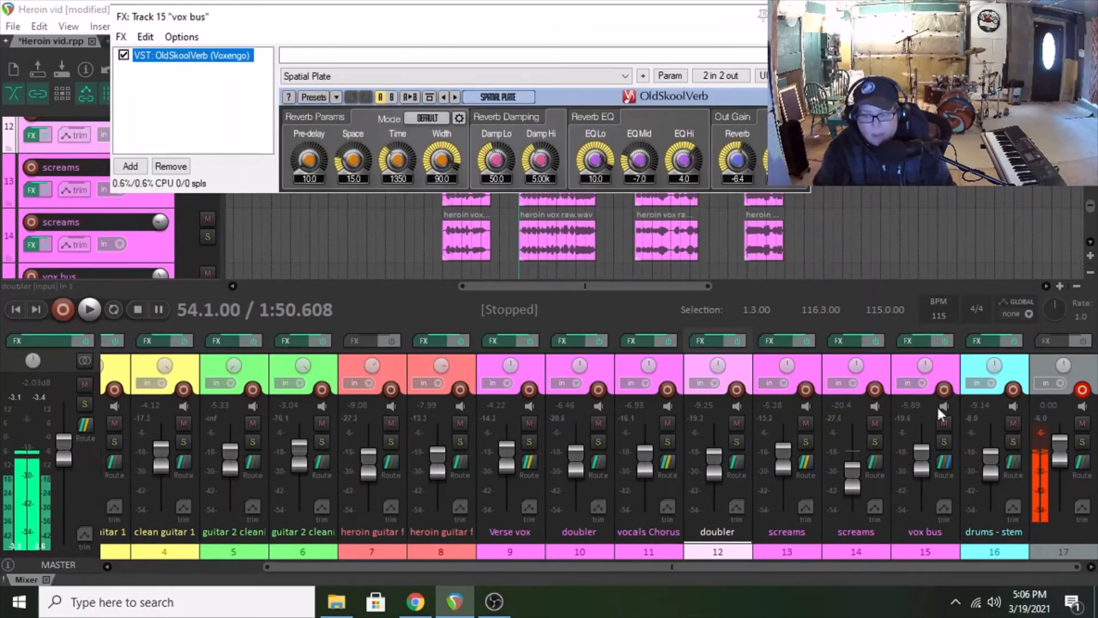
{"action": "key", "text": "Escape"}
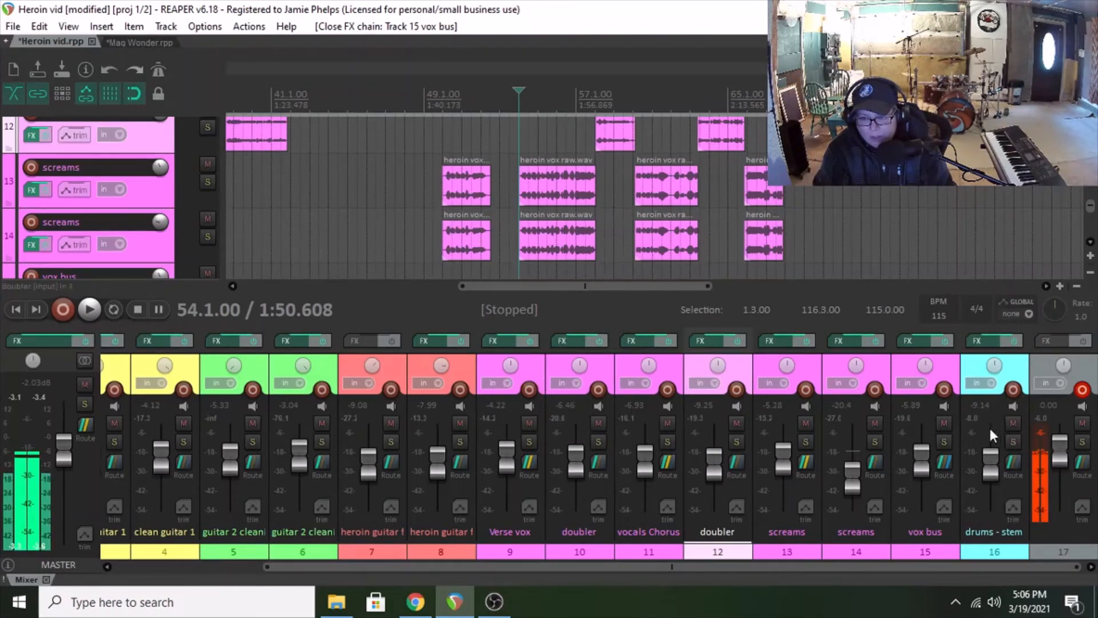
{"action": "left_click", "coordinate": [917, 340]}
{"action": "left_click", "coordinate": [131, 166]}
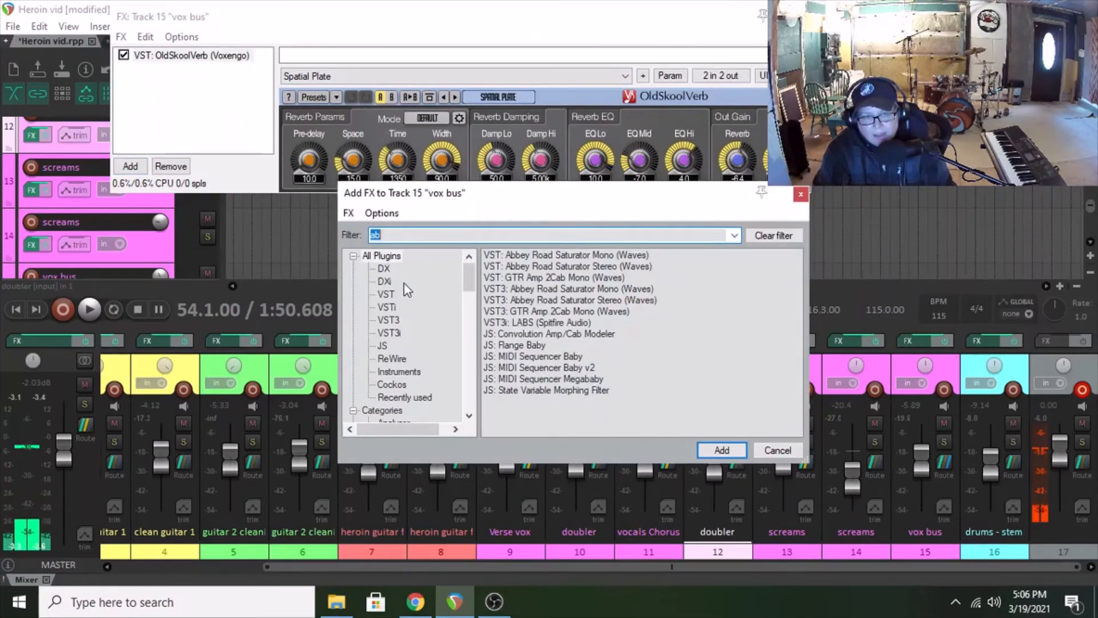
{"action": "left_click", "coordinate": [565, 268]}
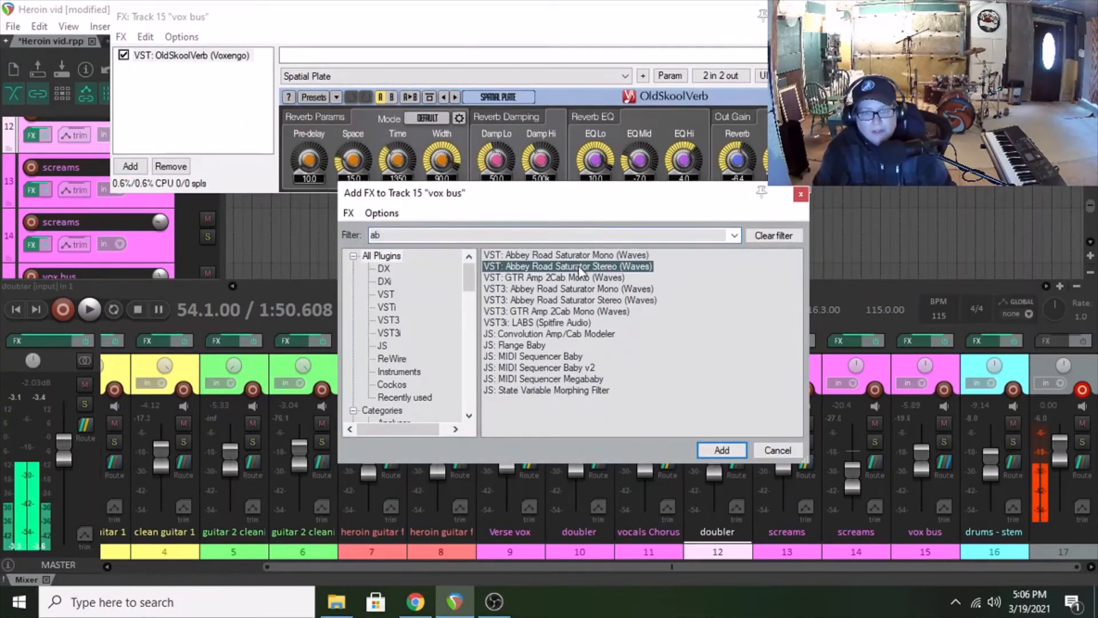
{"action": "left_click", "coordinate": [723, 451]}
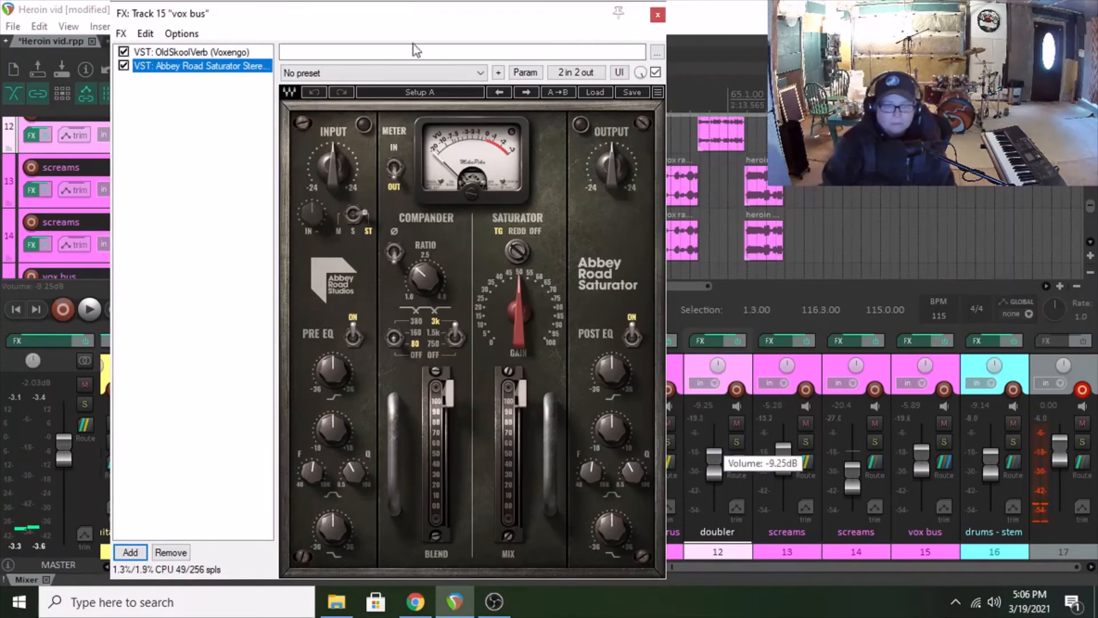
Solo the vox bus and compare its vocals with Abbey Road Saturator enabled and bypassed.
{"action": "left_click_drag", "start_coordinate": [498, 15], "coordinate": [517, 15]}
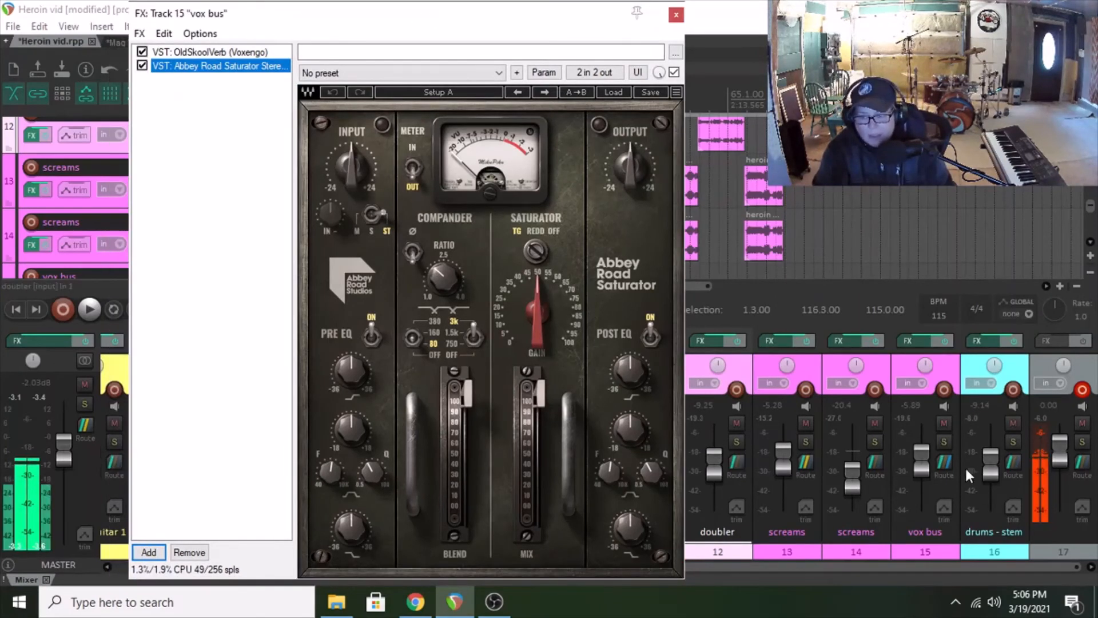
{"action": "left_click", "coordinate": [943, 441]}
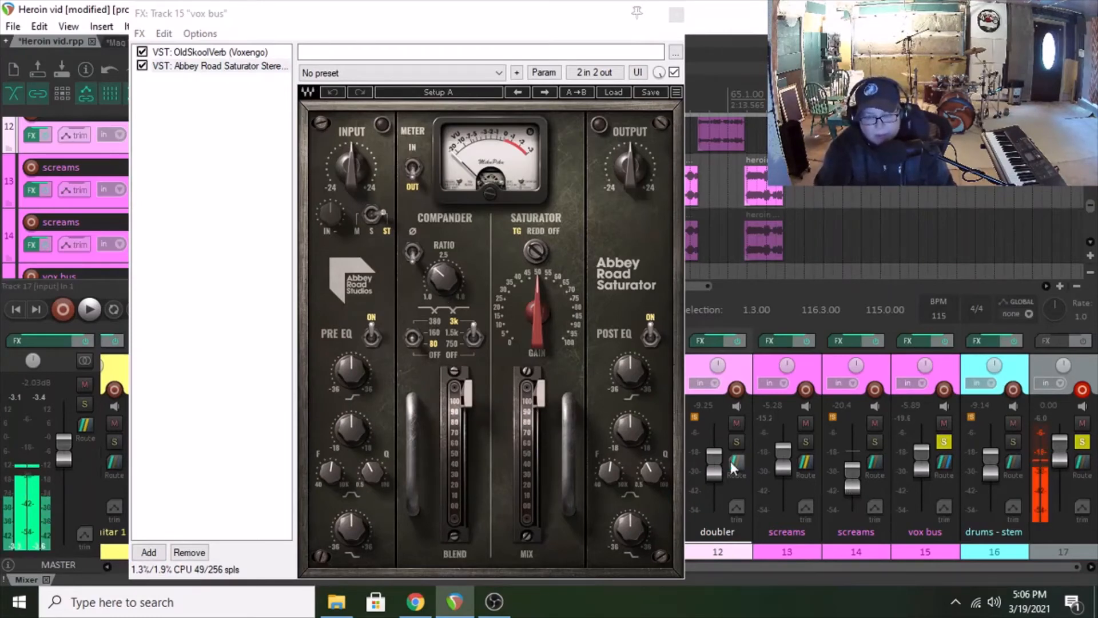
{"action": "key", "text": "space"}
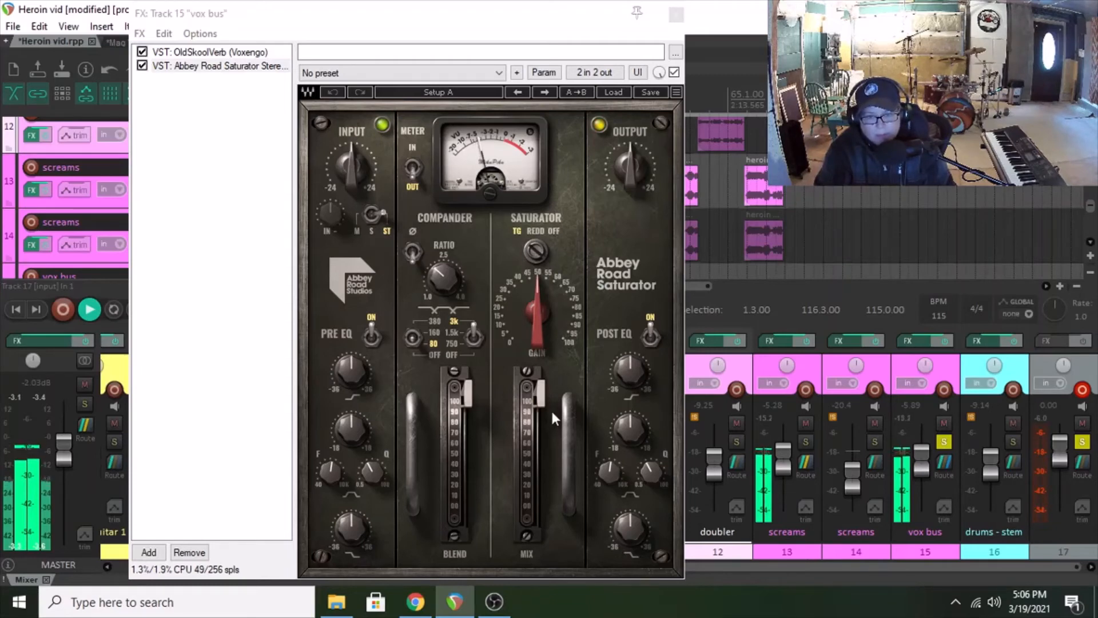
{"action": "key", "text": "space"}
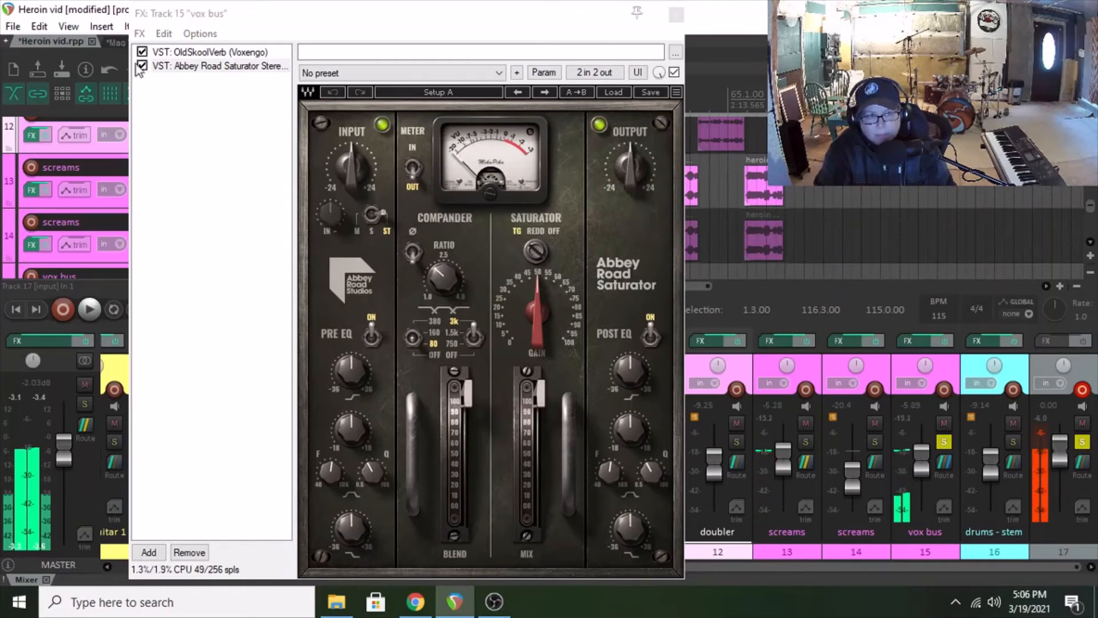
{"action": "left_click", "coordinate": [142, 66]}
{"action": "key", "text": "space"}
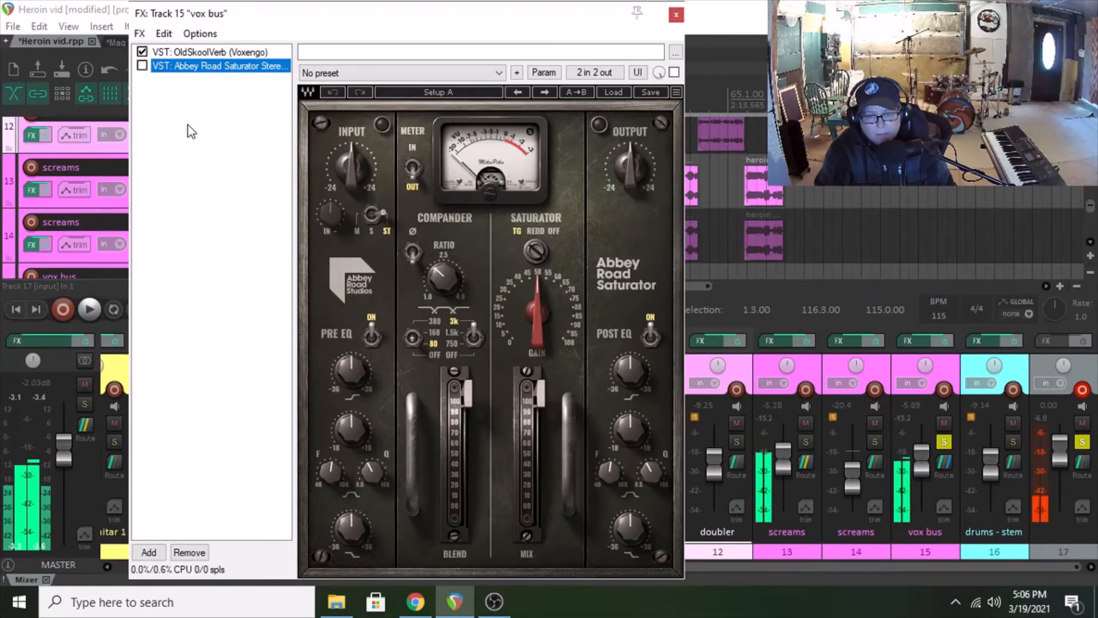
Switch Abbey Road Saturator to REDD mode and re-enable it, auditioning it on the soloed vox bus.
{"action": "left_click", "coordinate": [536, 254]}
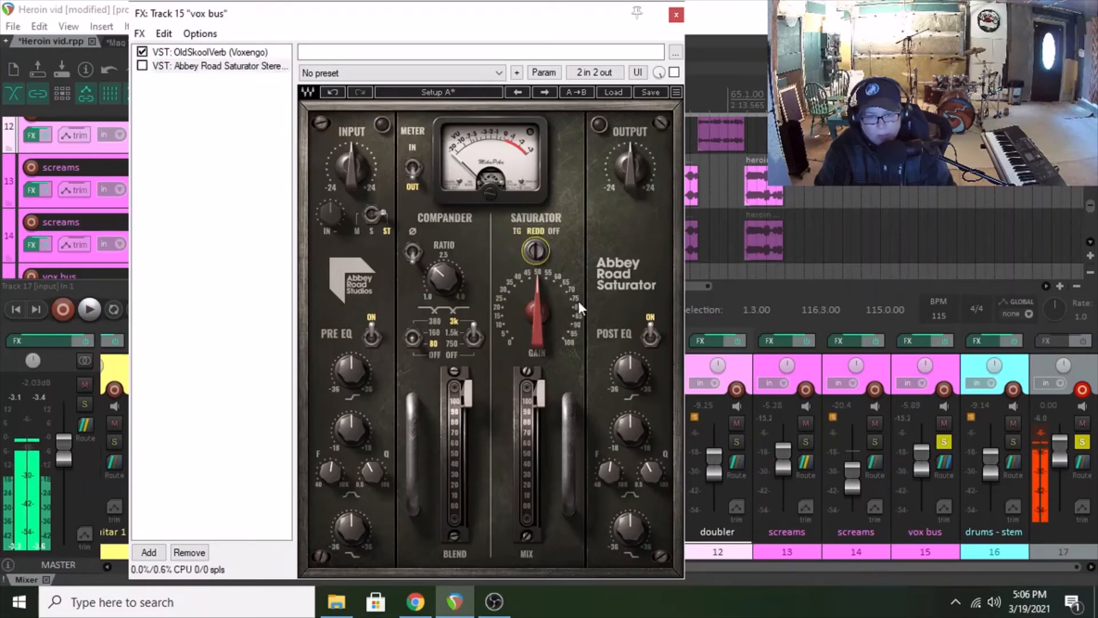
{"action": "left_click", "coordinate": [141, 65]}
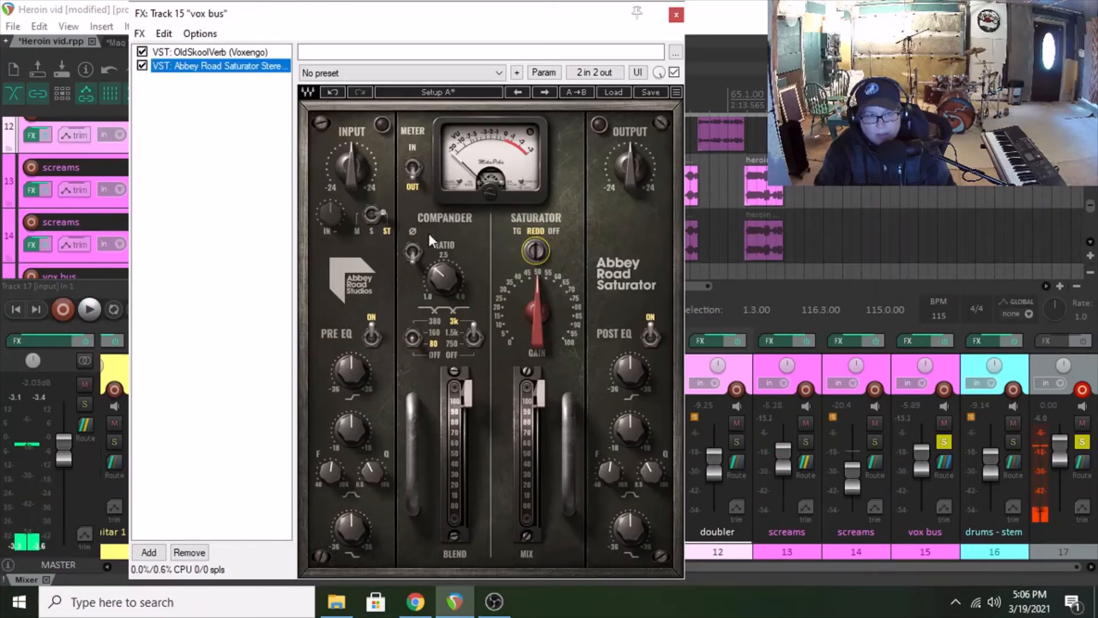
{"action": "mouse_move", "coordinate": [540, 401]}
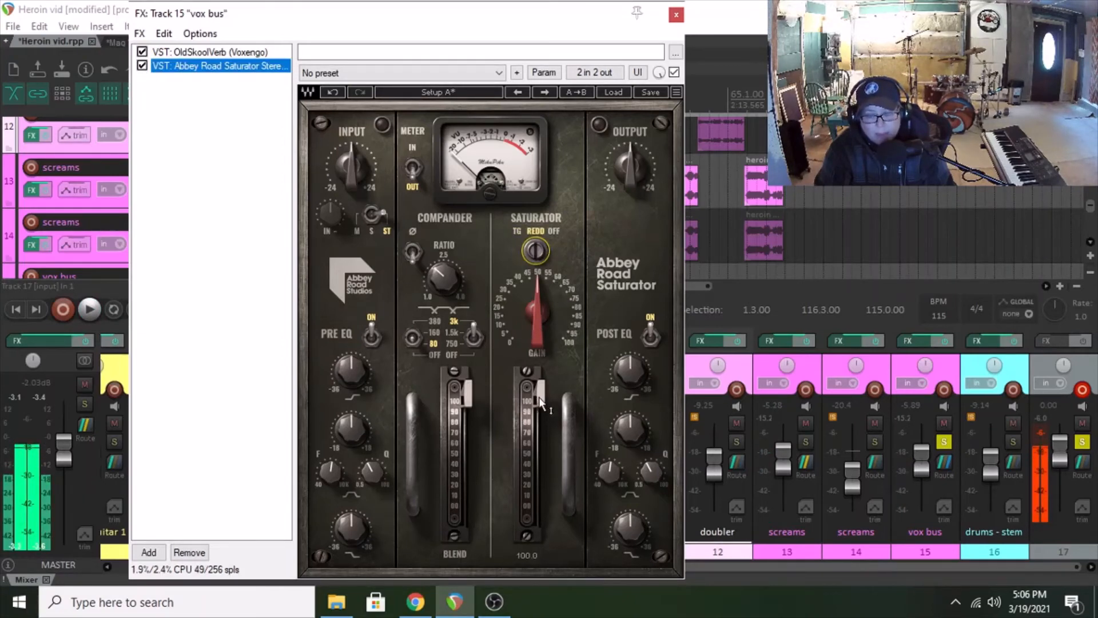
{"action": "key", "text": "space"}
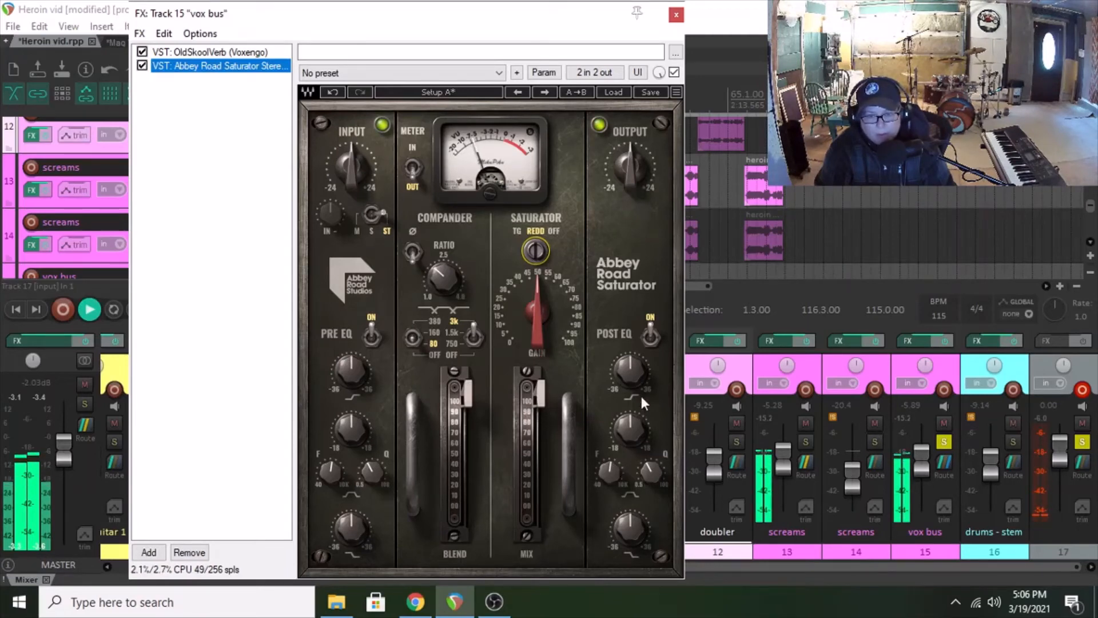
Lower the Post EQ high shelf to about -2.1 and play the soloed vocals to audition it.
{"action": "left_click", "coordinate": [630, 372]}
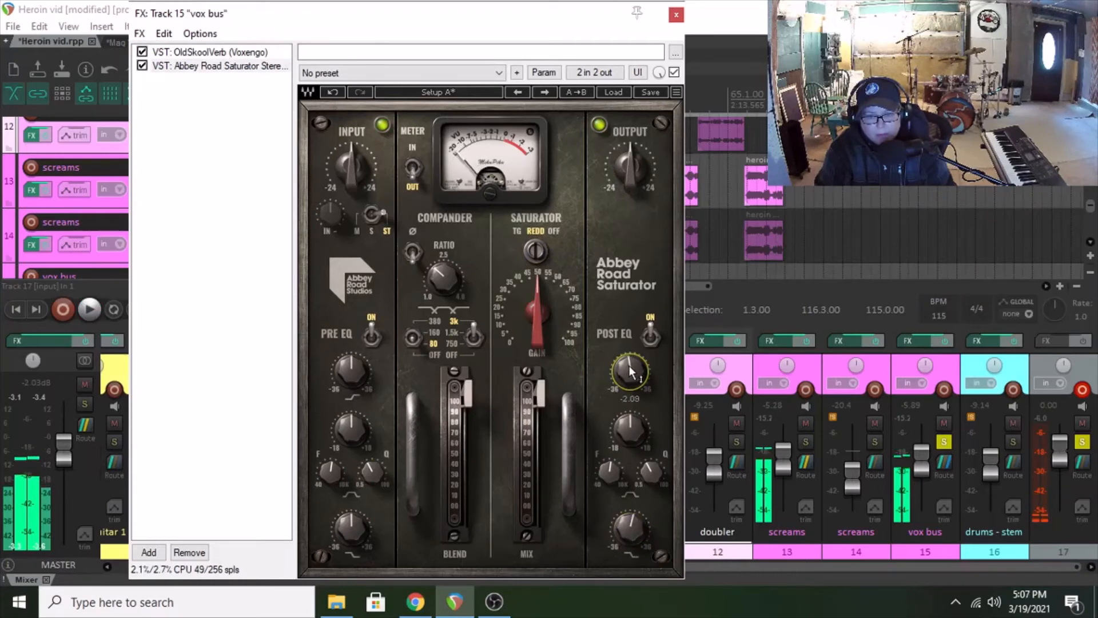
{"action": "key", "text": "space"}
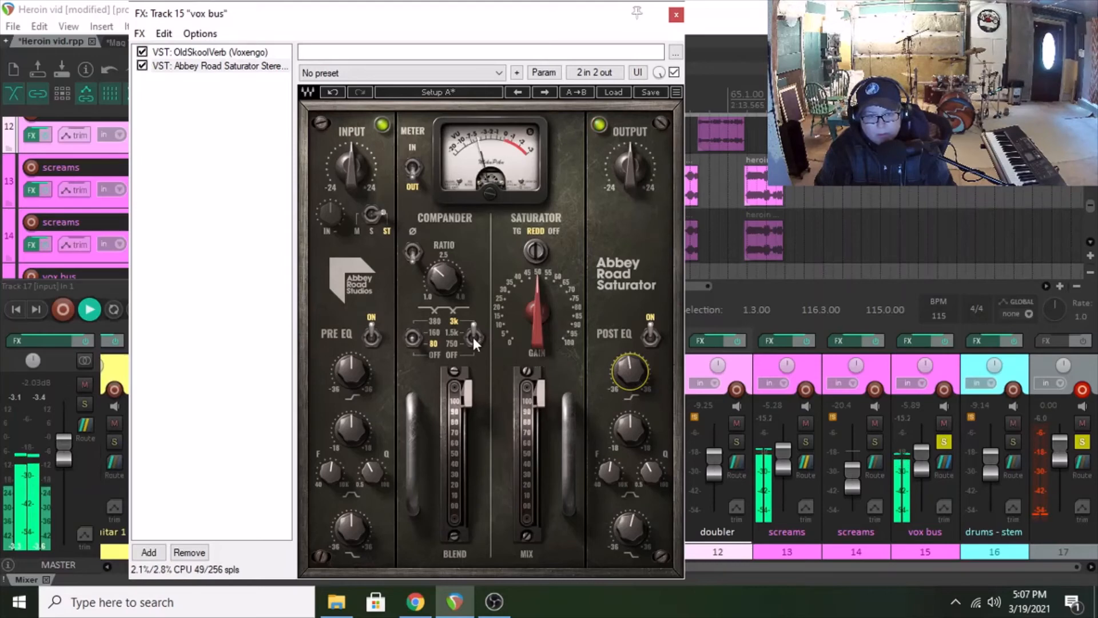
{"action": "key", "text": "space"}
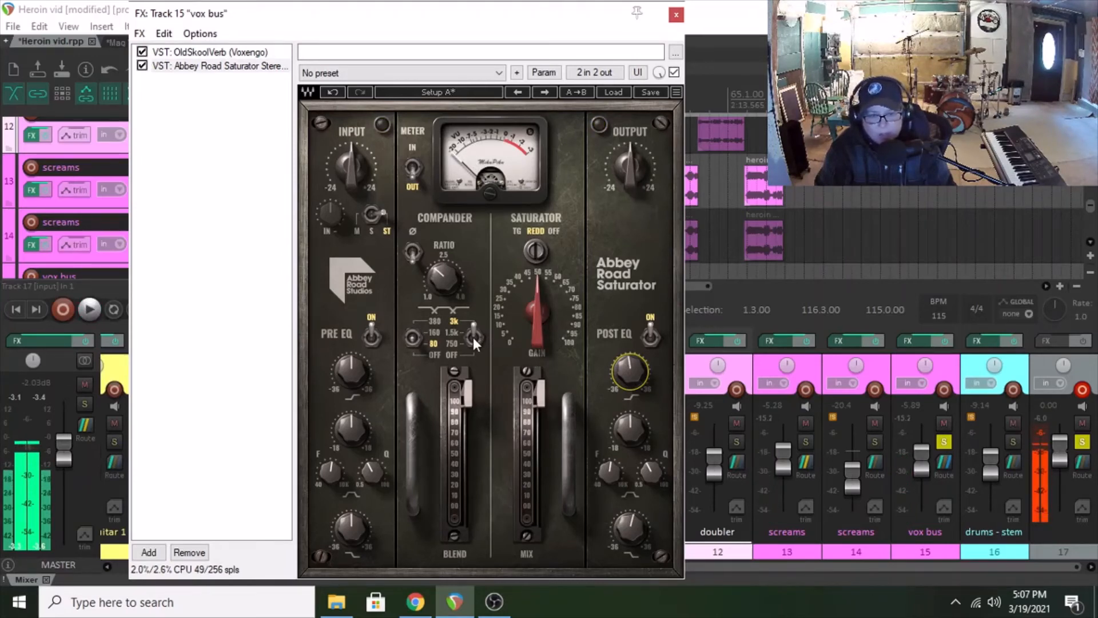
Engage the compander's Ø switch and set its high-side filter to 750 while auditioning the vocals.
{"action": "left_click", "coordinate": [412, 252]}
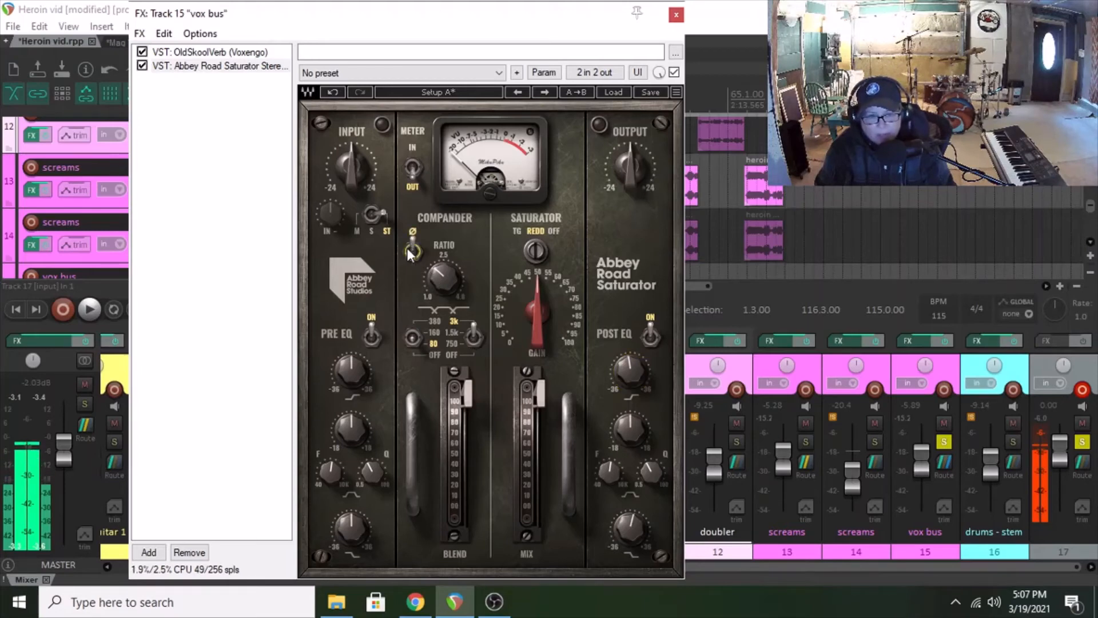
{"action": "key", "text": "space"}
{"action": "left_click", "coordinate": [474, 337]}
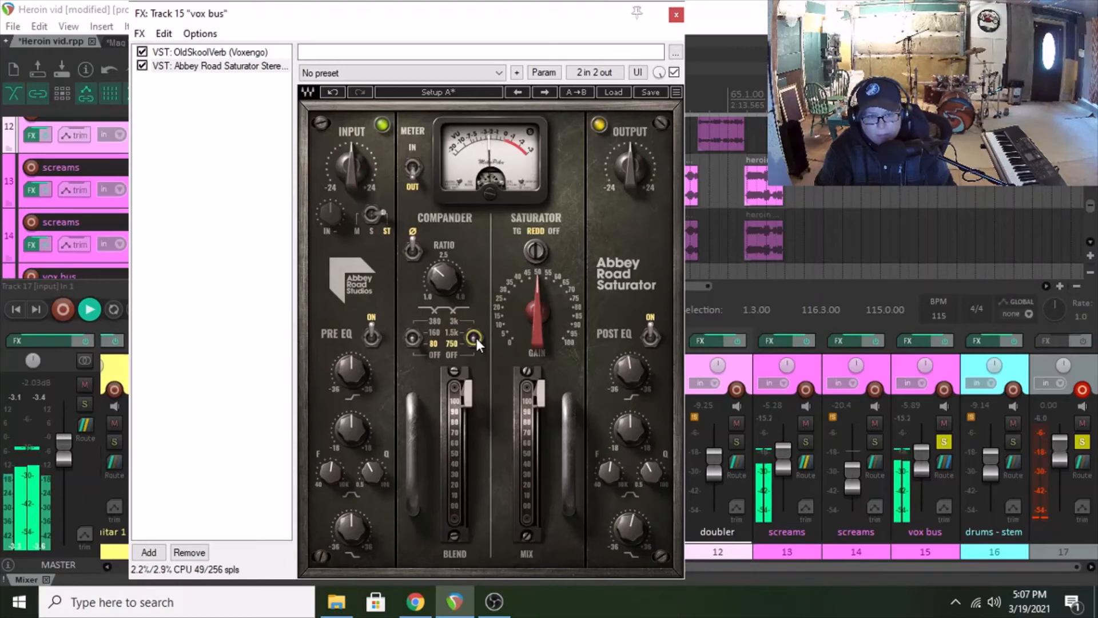
{"action": "key", "text": "space"}
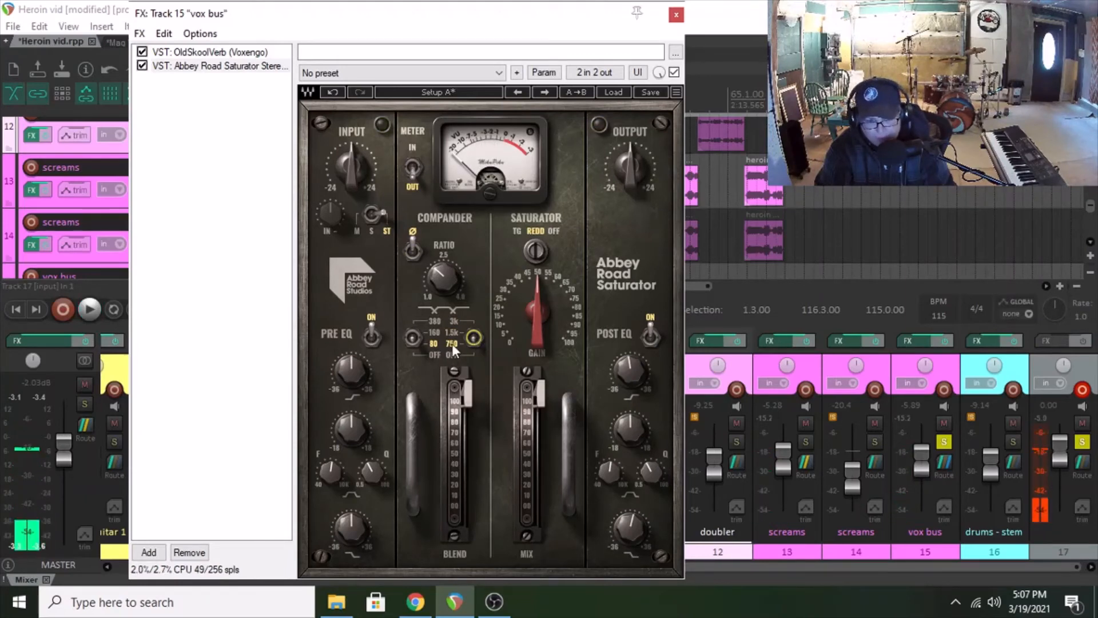
Close the vox bus FX chain and play the soloed vocals from the start of the third screams clip at 60.1.00.
{"action": "left_click", "coordinate": [676, 15]}
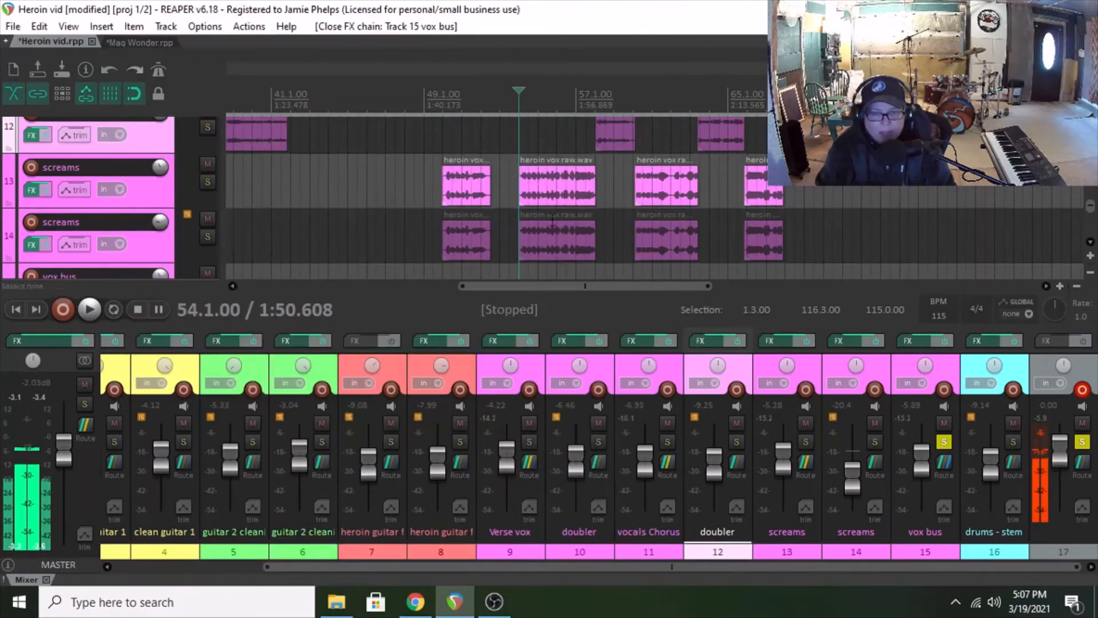
{"action": "left_click", "coordinate": [632, 179]}
{"action": "scroll", "coordinate": [612, 286], "scroll_direction": "right", "scroll_amount": 2}
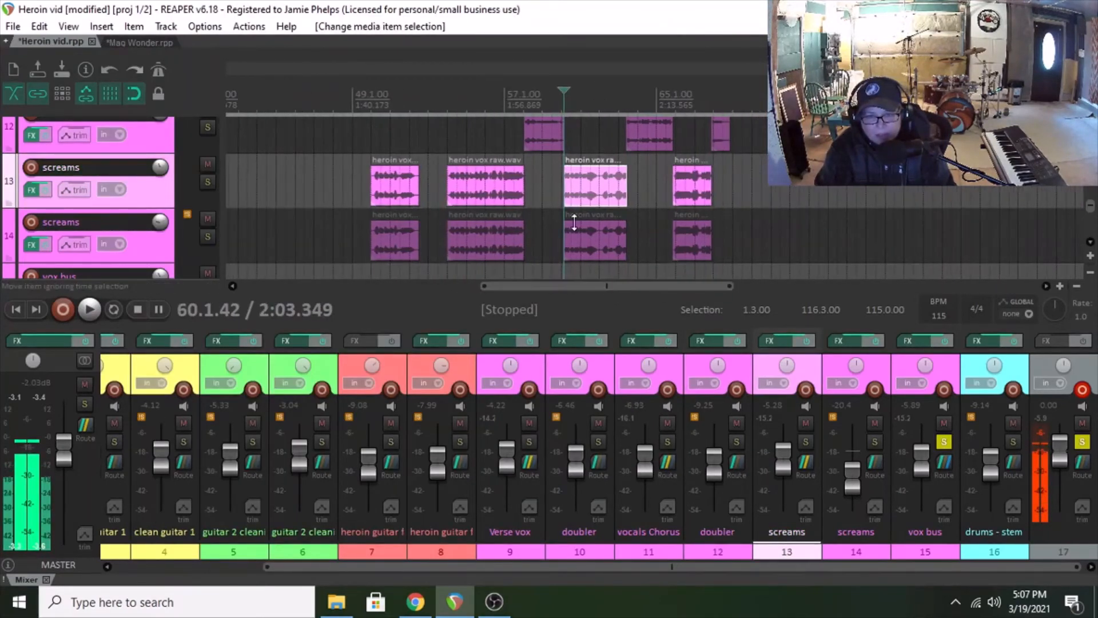
{"action": "left_click", "coordinate": [561, 186]}
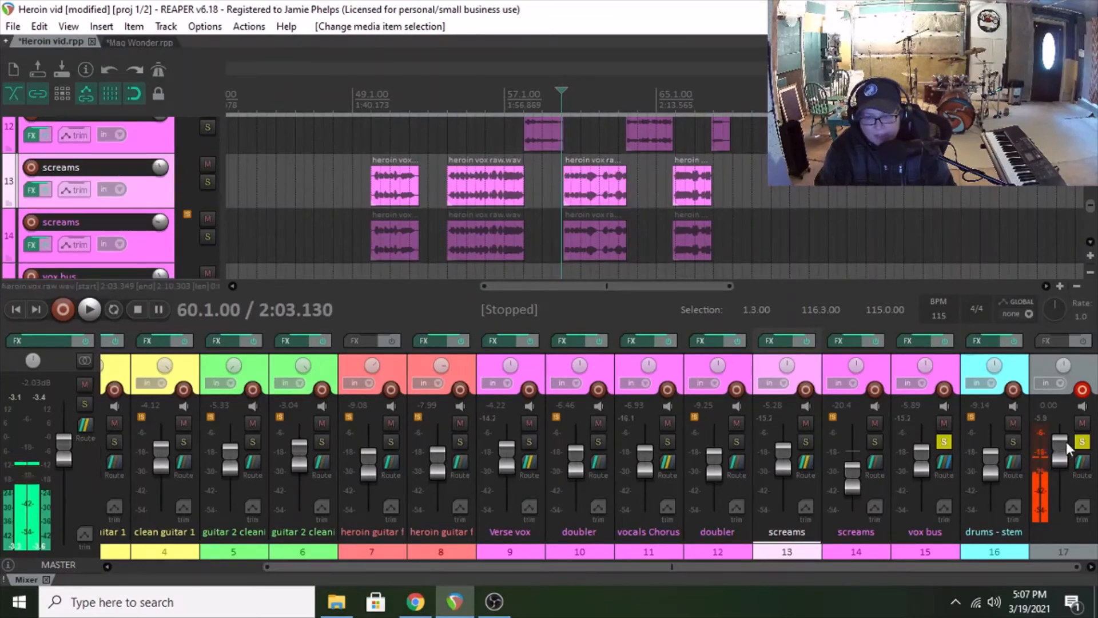
{"action": "key", "text": "space"}
Reopen the vox bus FX chain and set the compander filters to 380 and 1.5k during playback.
{"action": "left_click", "coordinate": [919, 346]}
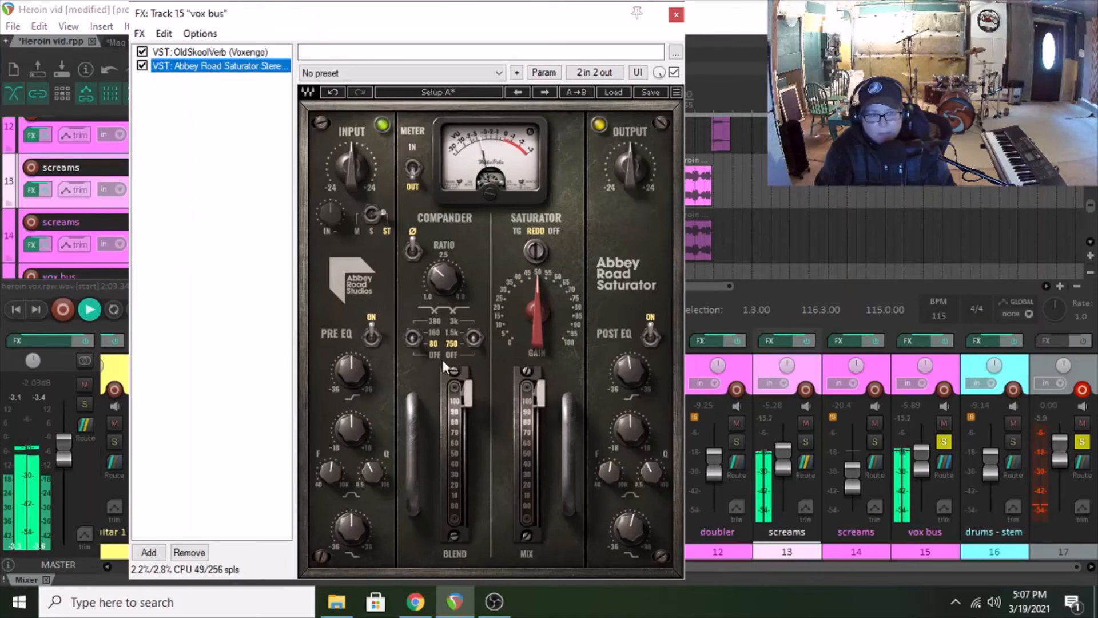
{"action": "left_click", "coordinate": [474, 338]}
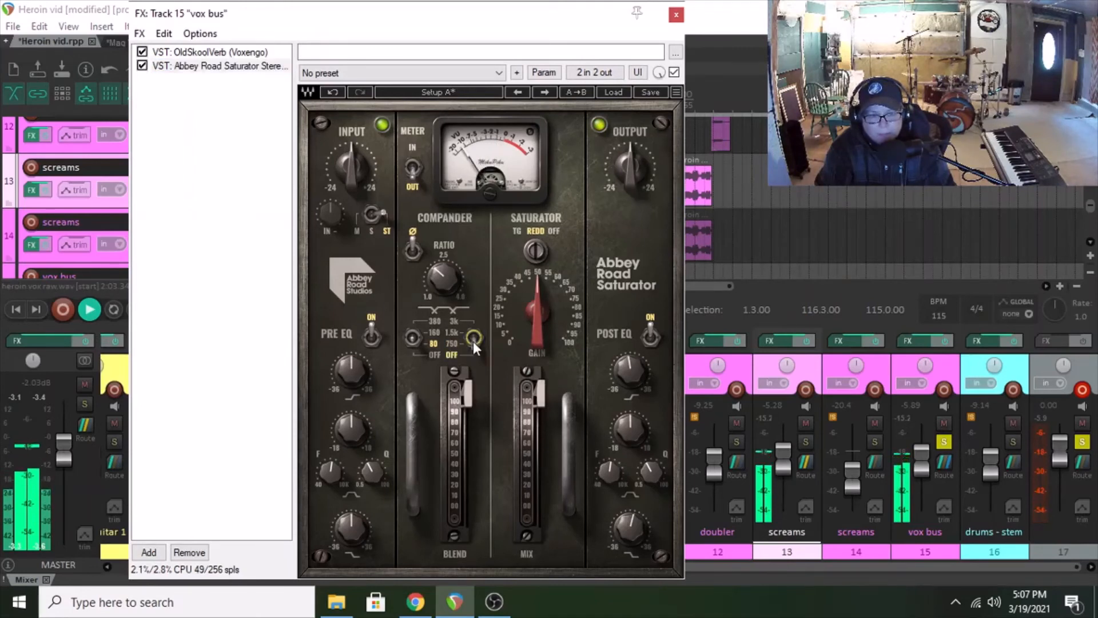
{"action": "left_click", "coordinate": [474, 340]}
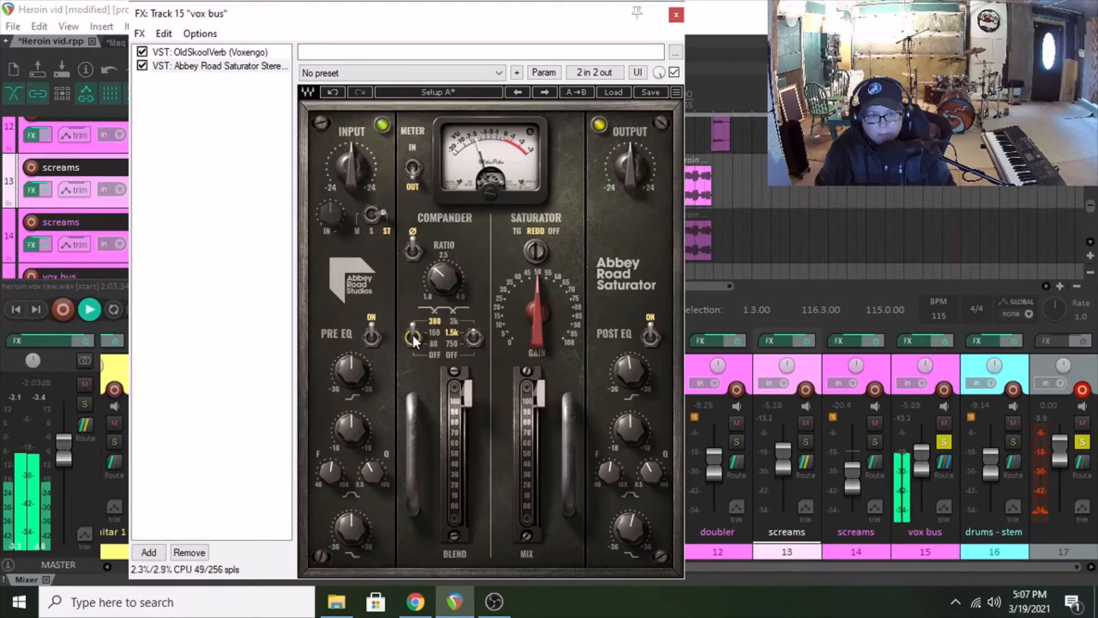
Move Abbey Road Saturator ahead of OldSkoolVerb in the vox bus FX chain and stop playback.
{"action": "left_click_drag", "start_coordinate": [188, 56], "coordinate": [191, 91]}
{"action": "left_click", "coordinate": [217, 52]}
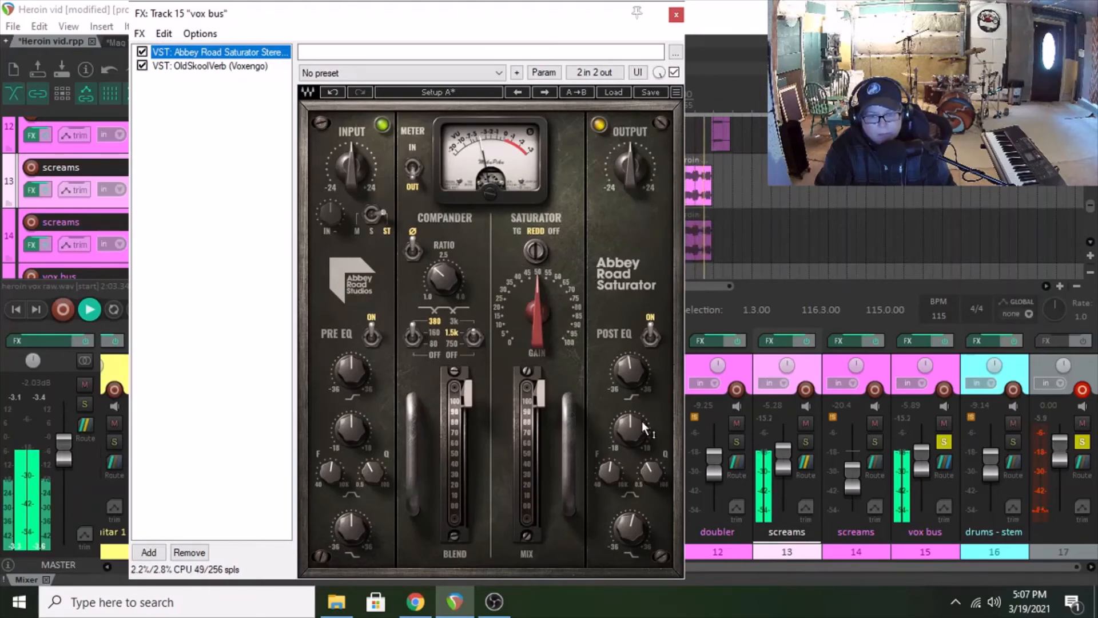
{"action": "key", "text": "space"}
Lower the saturator gain to about 35 and restart playback of the soloed vocals.
{"action": "left_click", "coordinate": [629, 529]}
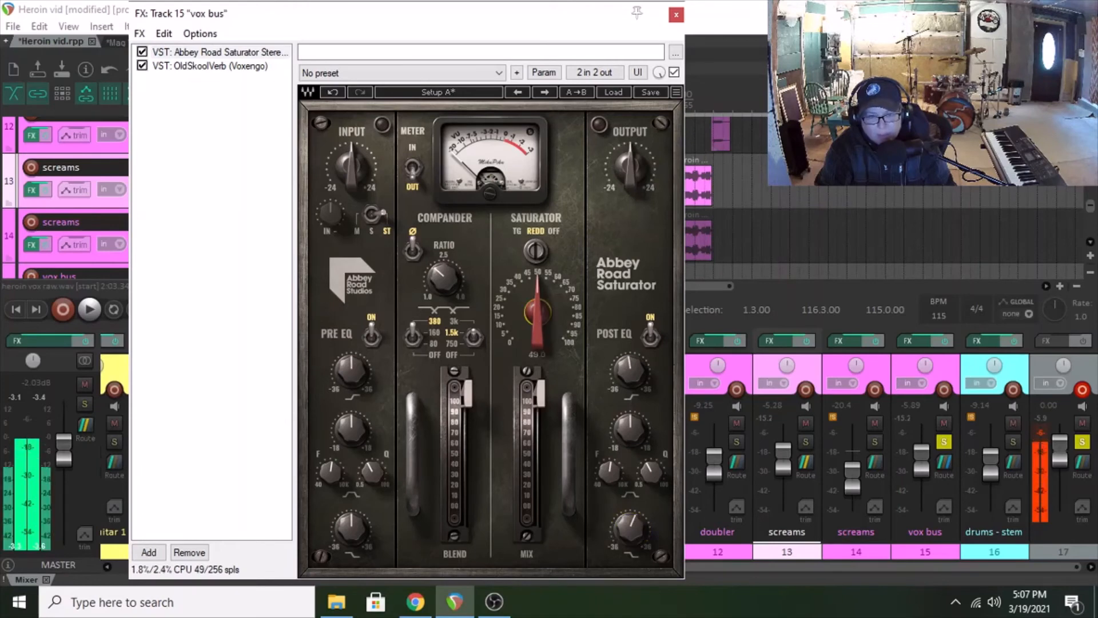
{"action": "left_click_drag", "start_coordinate": [540, 317], "coordinate": [541, 337]}
{"action": "key", "text": "space"}
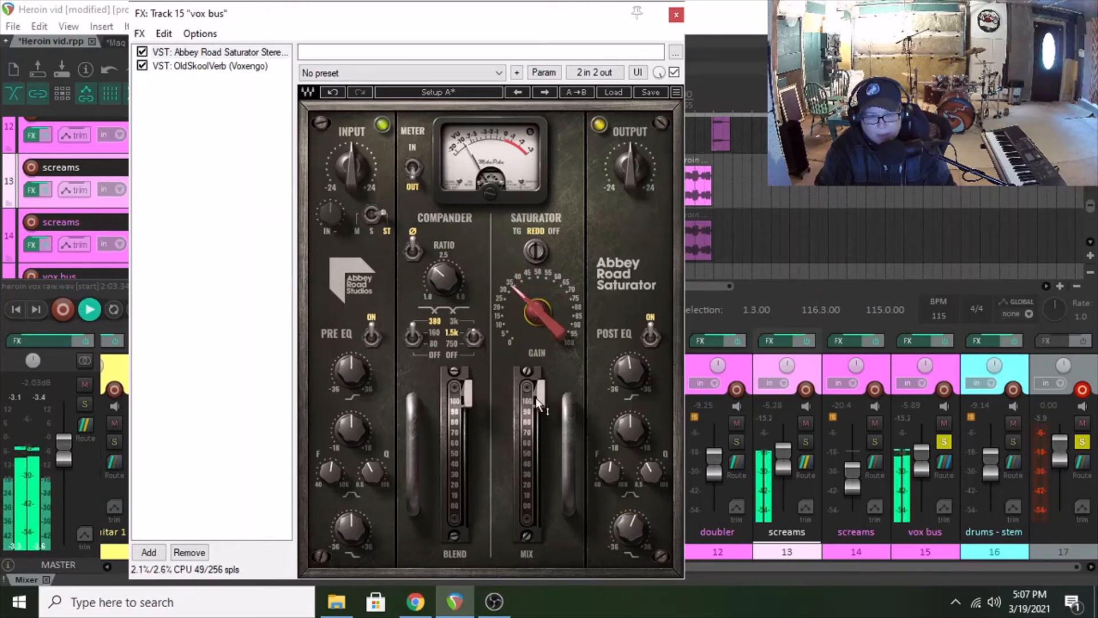
Lower the saturator's Mix to about 48 and fine-tune its output level while auditioning the vocals.
{"action": "left_click_drag", "start_coordinate": [539, 394], "coordinate": [545, 453]}
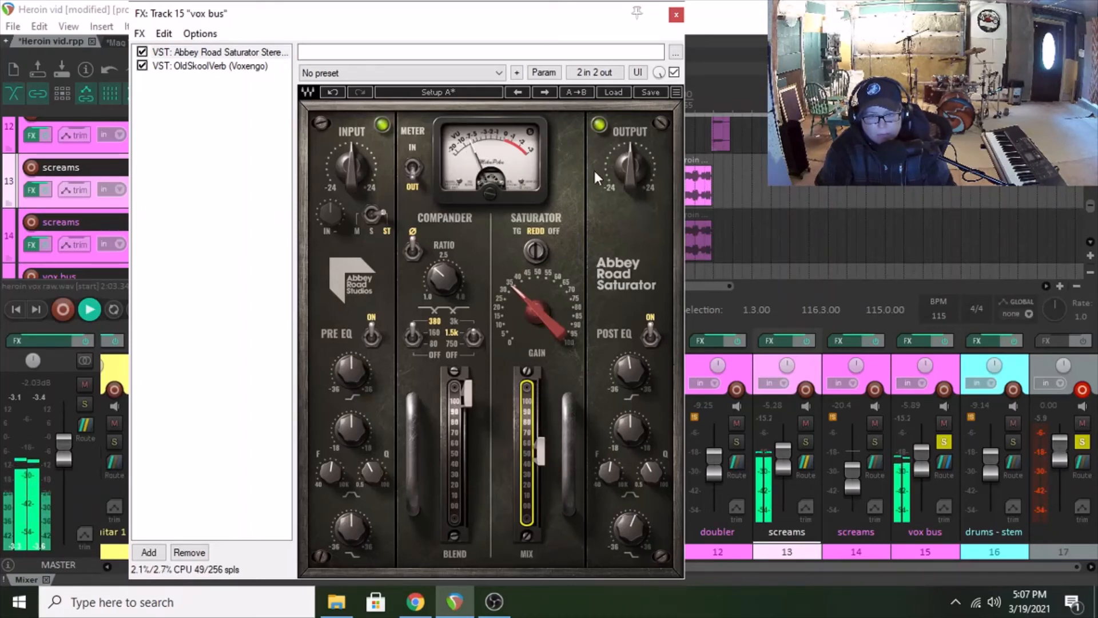
{"action": "left_click_drag", "start_coordinate": [629, 167], "coordinate": [630, 164]}
{"action": "key", "text": "space"}
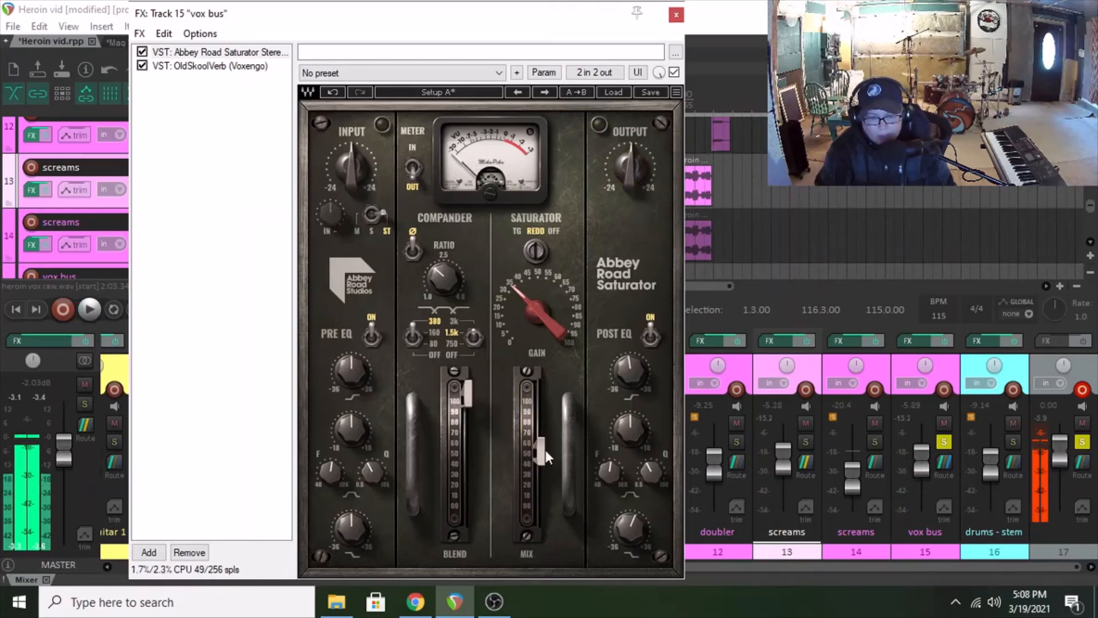
{"action": "left_click_drag", "start_coordinate": [541, 455], "coordinate": [541, 457]}
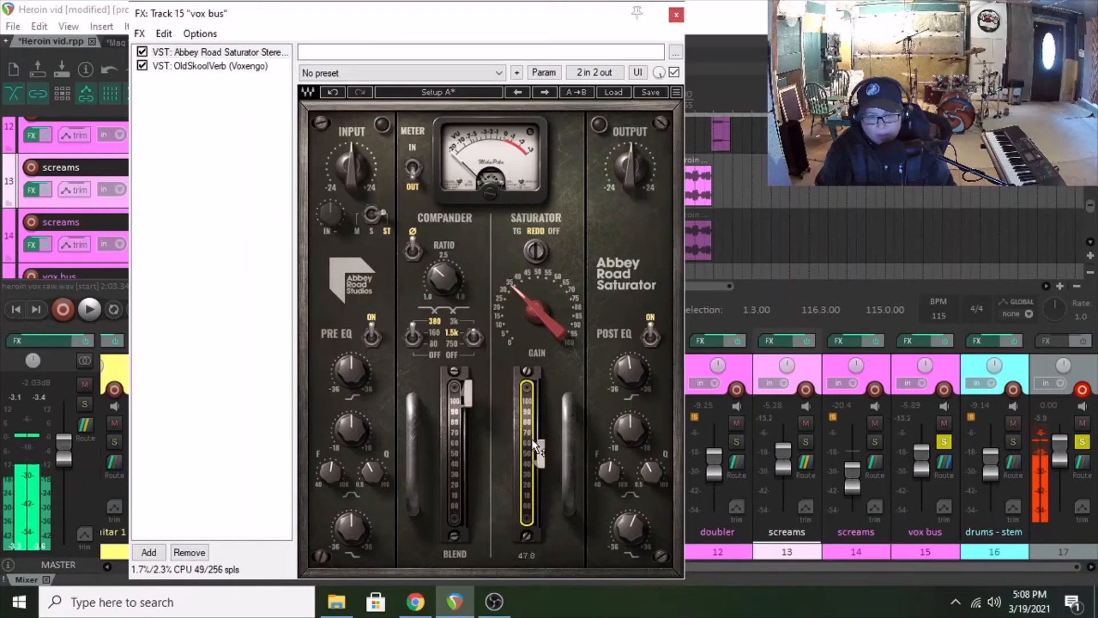
{"action": "key", "text": "space"}
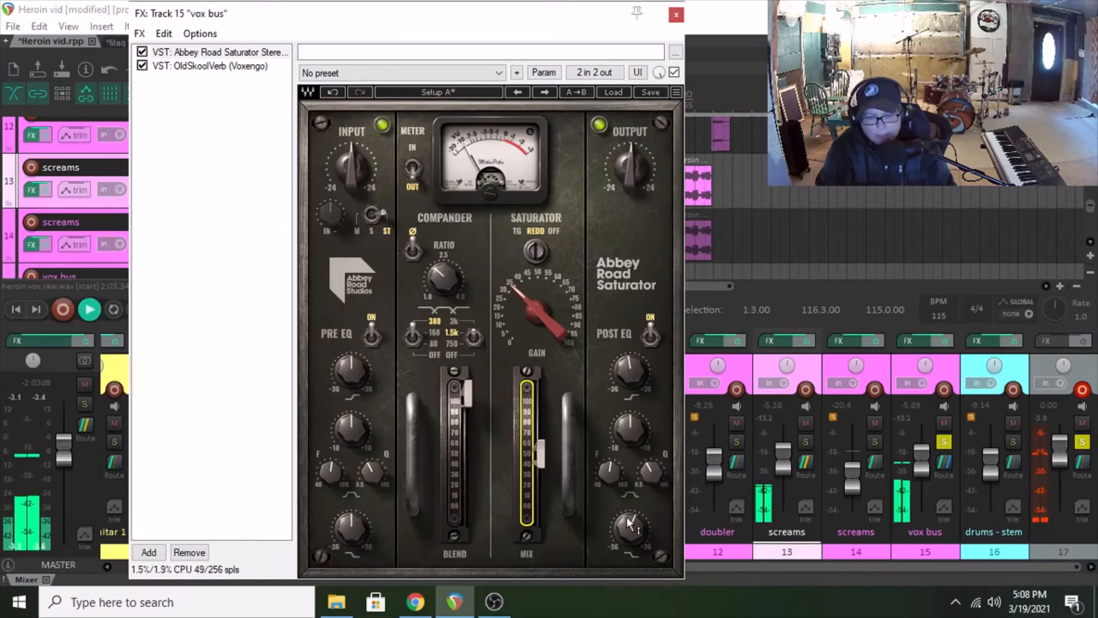
Set the Post EQ high shelf to -2.66, adjust the Pre EQ high shelf, and close the vox bus FX chain.
{"action": "left_click_drag", "start_coordinate": [627, 380], "coordinate": [627, 382]}
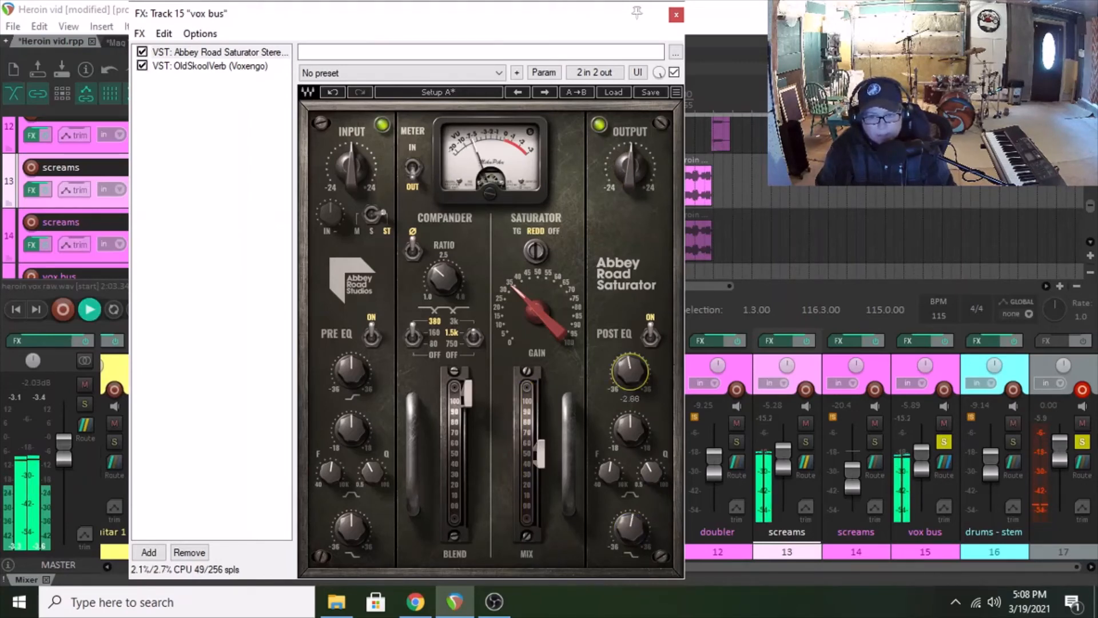
{"action": "left_click_drag", "start_coordinate": [351, 372], "coordinate": [351, 378]}
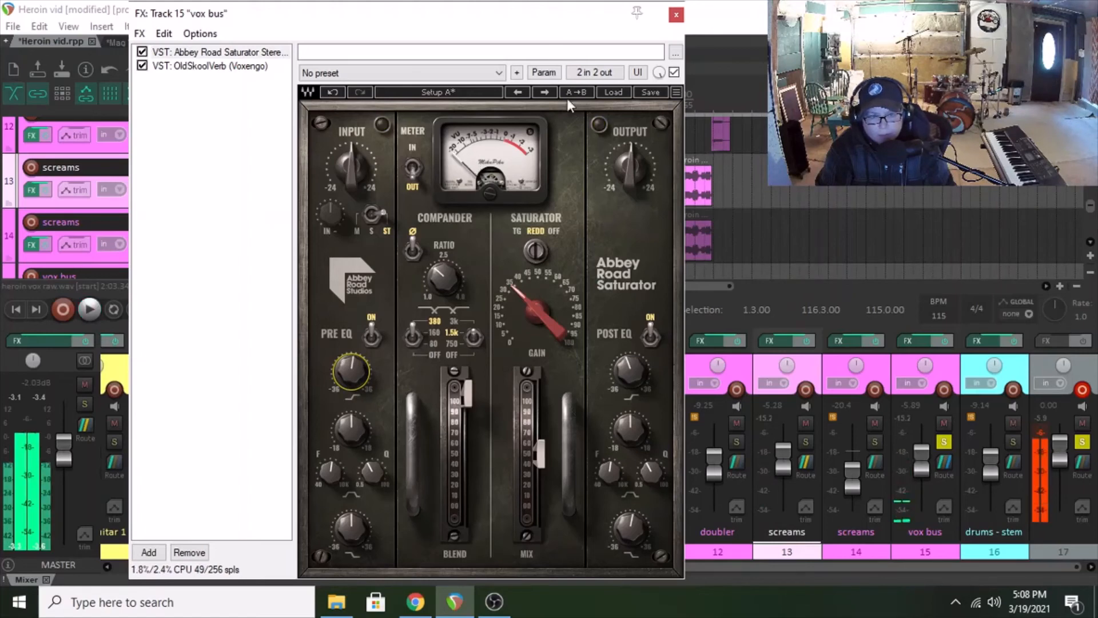
{"action": "key", "text": "Escape"}
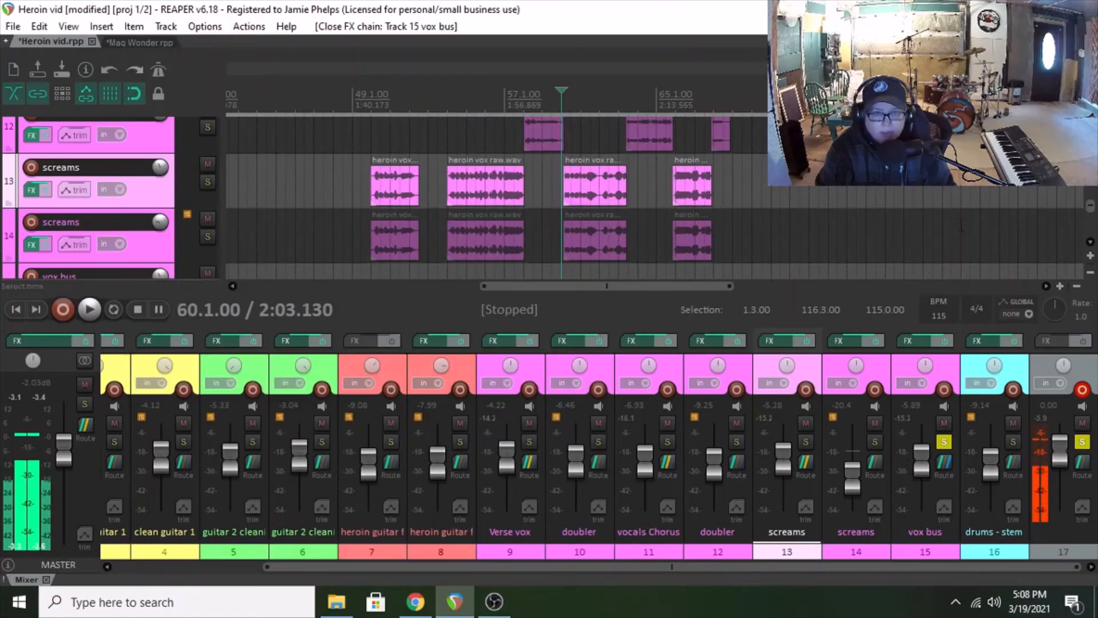
Unsolo the vox bus and track 17, and play the full mix from 60.1.00.
{"action": "left_click", "coordinate": [944, 441]}
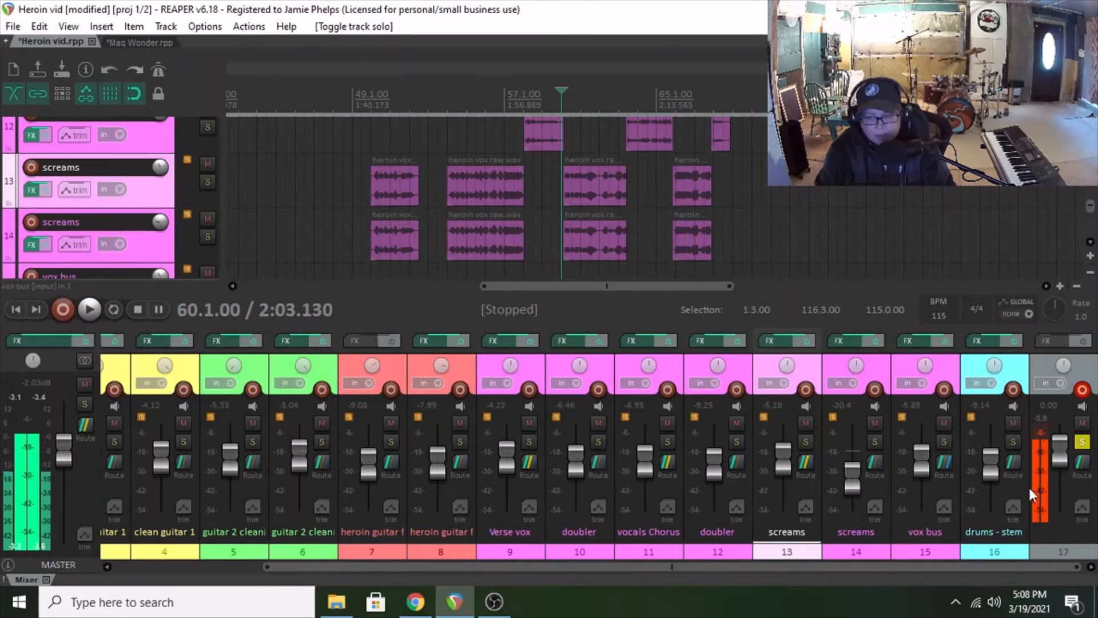
{"action": "left_click", "coordinate": [1082, 441]}
{"action": "key", "text": "space"}
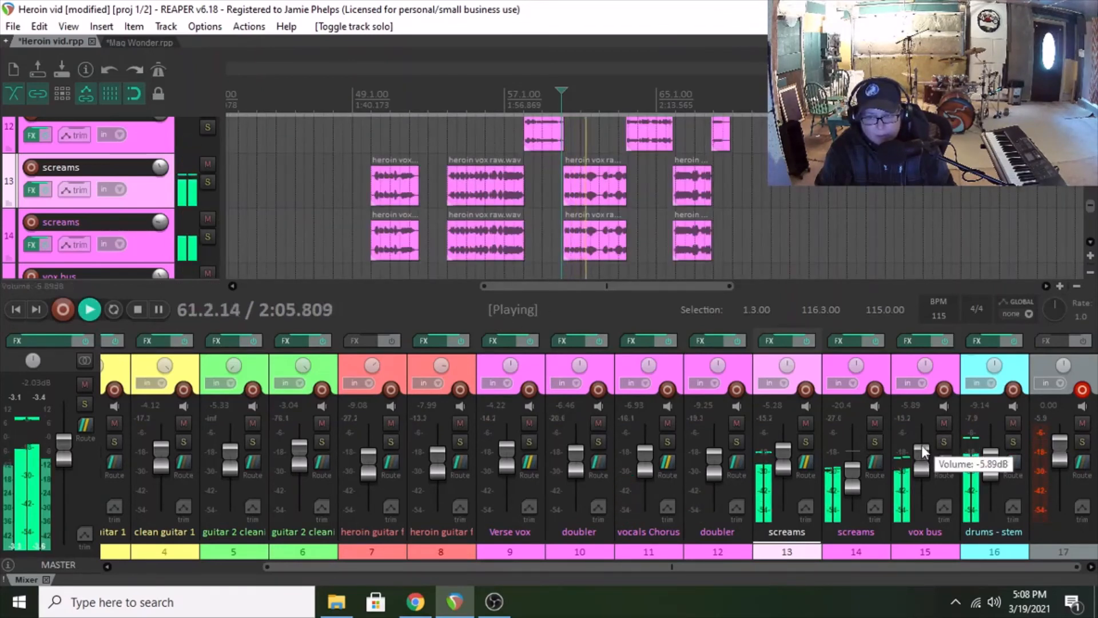
Reopen the vox bus FX chain and set the saturator's output to -0.4 and its Mix to about 40.
{"action": "left_click", "coordinate": [912, 341]}
{"action": "left_click", "coordinate": [630, 167]}
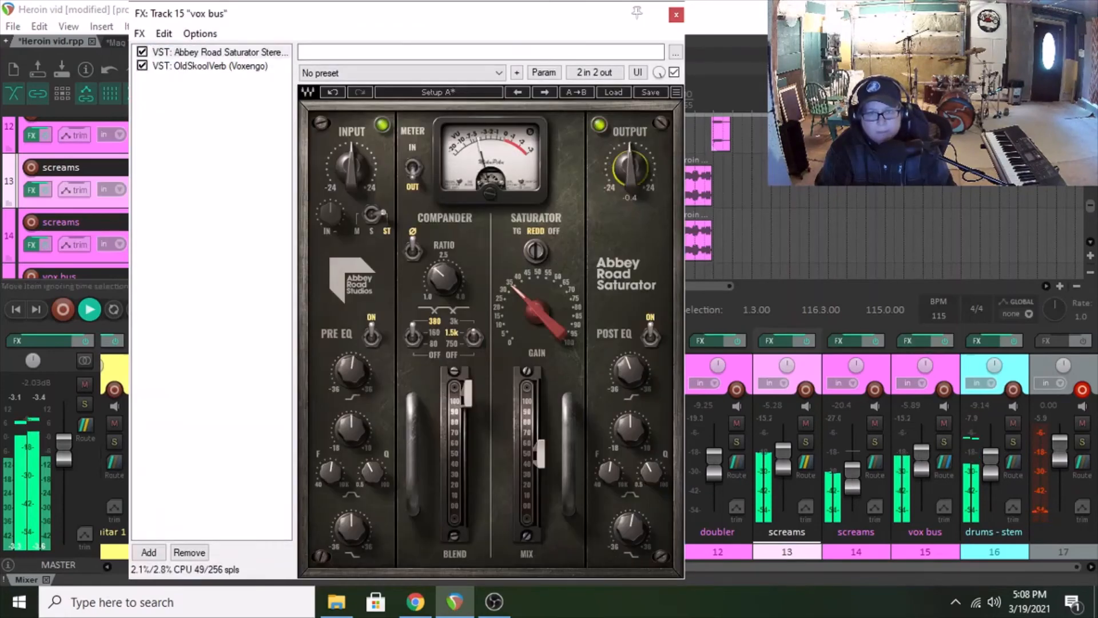
{"action": "left_click_drag", "start_coordinate": [539, 453], "coordinate": [538, 462]}
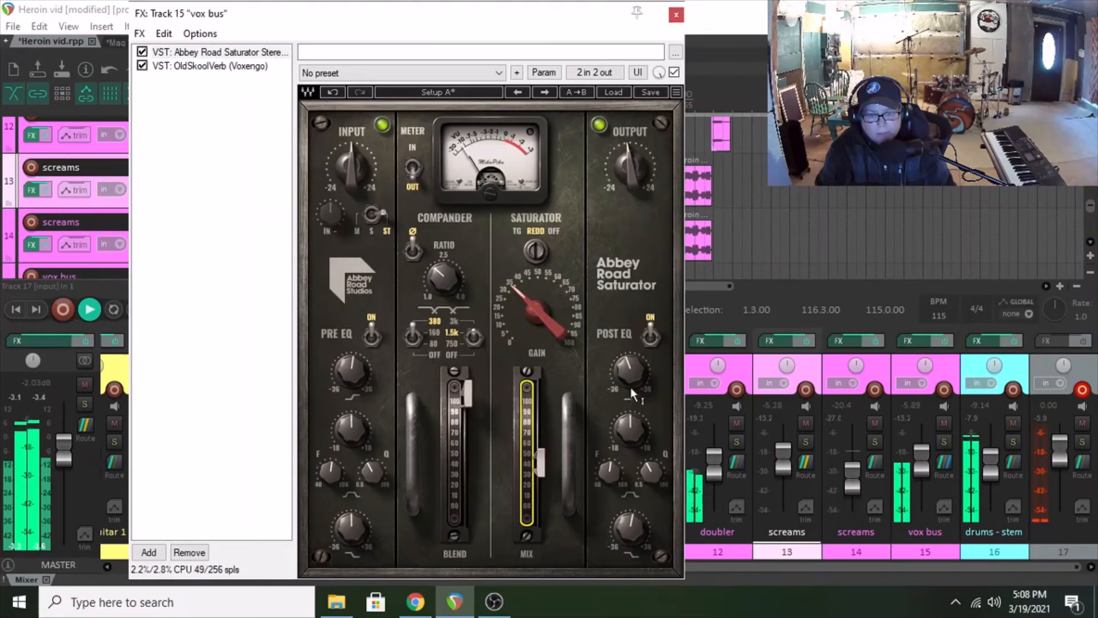
Lower the vox bus volume to -6.46 dB and fine-tune the saturator's Post EQ shelf and Mix.
{"action": "left_click", "coordinate": [633, 538]}
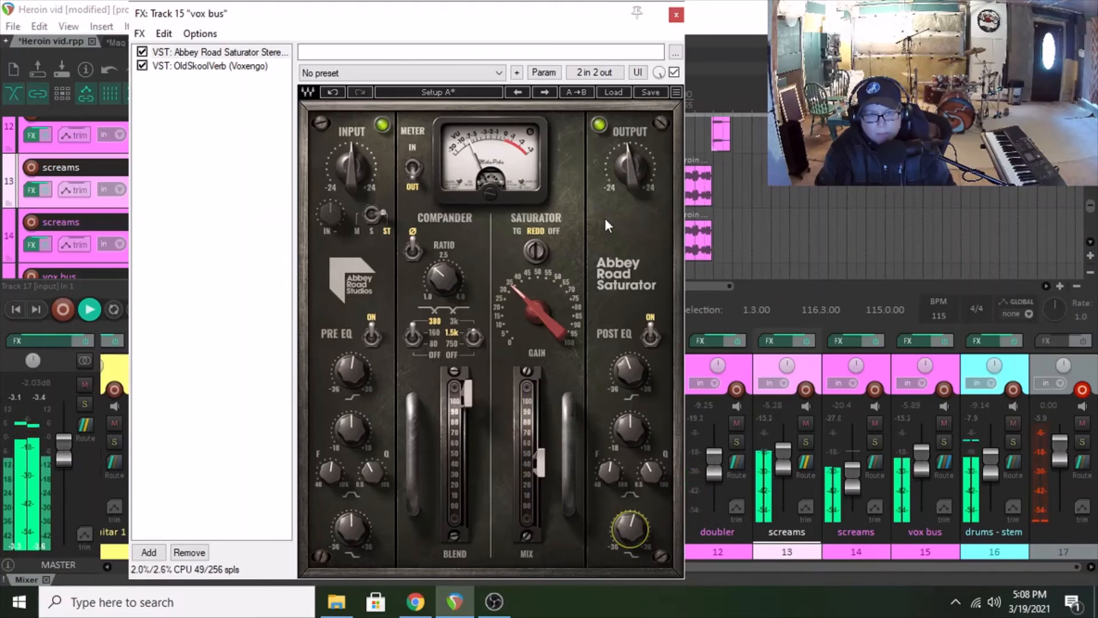
{"action": "left_click", "coordinate": [923, 470]}
{"action": "left_click", "coordinate": [541, 468]}
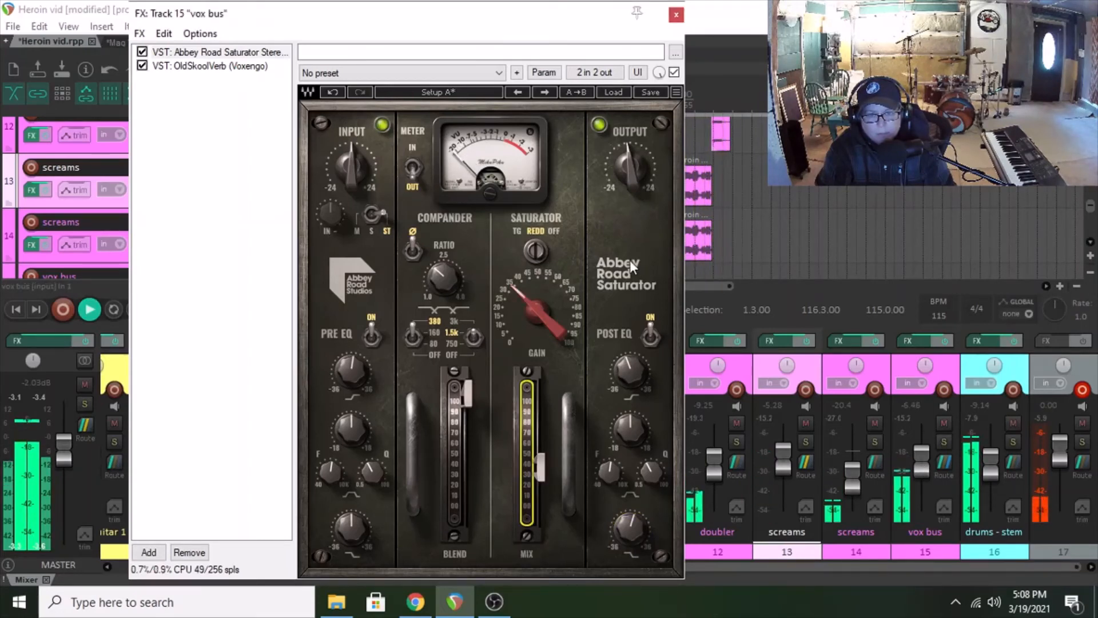
Set the saturator's output to 4.1 and Mix to 33.7, offset by lowering the vox bus volume to -11.7 dB.
{"action": "left_click", "coordinate": [629, 167]}
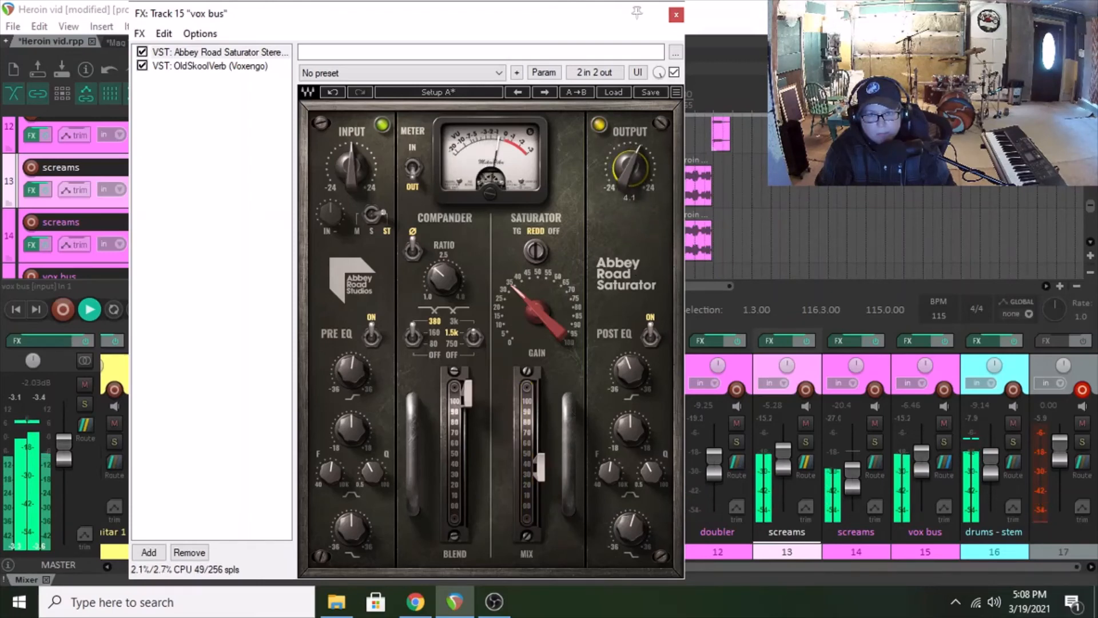
{"action": "left_click_drag", "start_coordinate": [921, 458], "coordinate": [921, 465]}
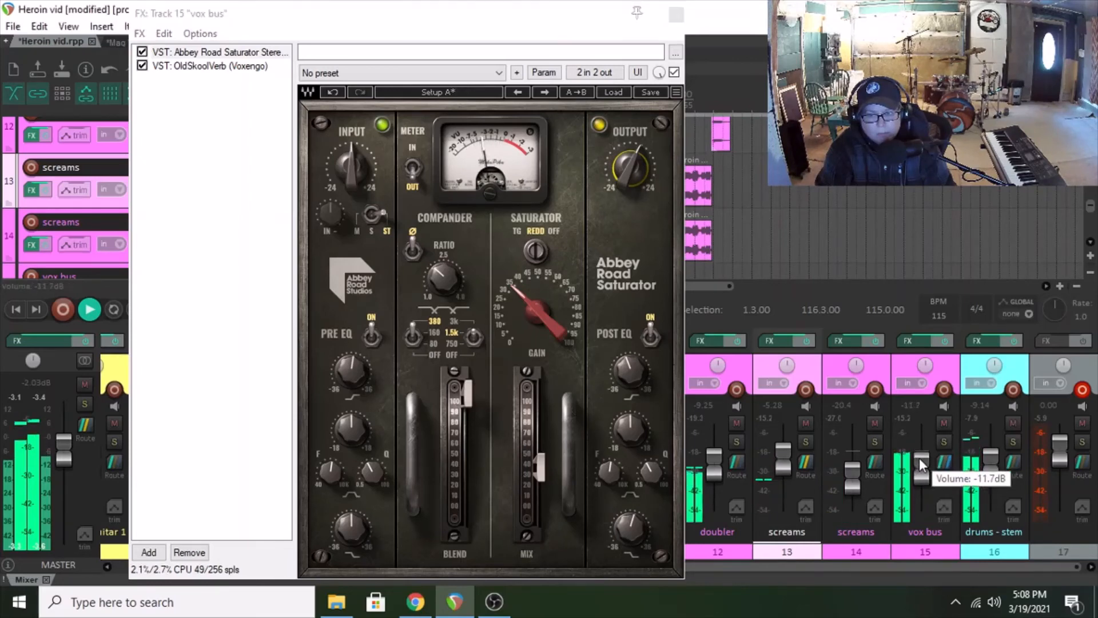
{"action": "left_click", "coordinate": [538, 466]}
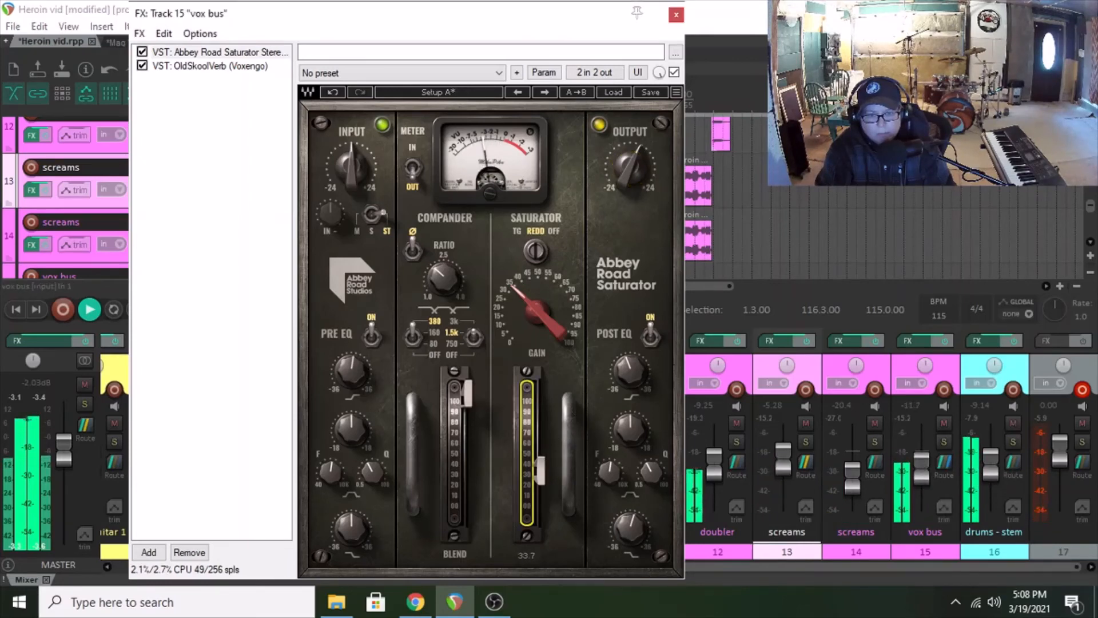
Close the vox bus FX chain and stop playback after hearing the rest of the screams section.
{"action": "left_click", "coordinate": [676, 15]}
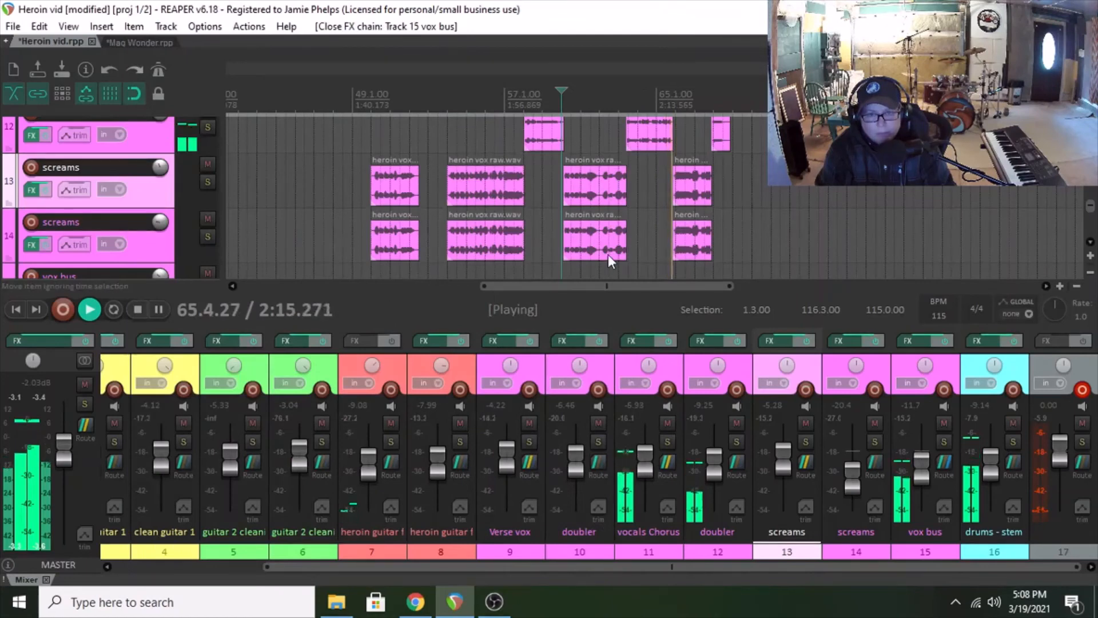
{"action": "left_click_drag", "start_coordinate": [584, 286], "coordinate": [619, 287]}
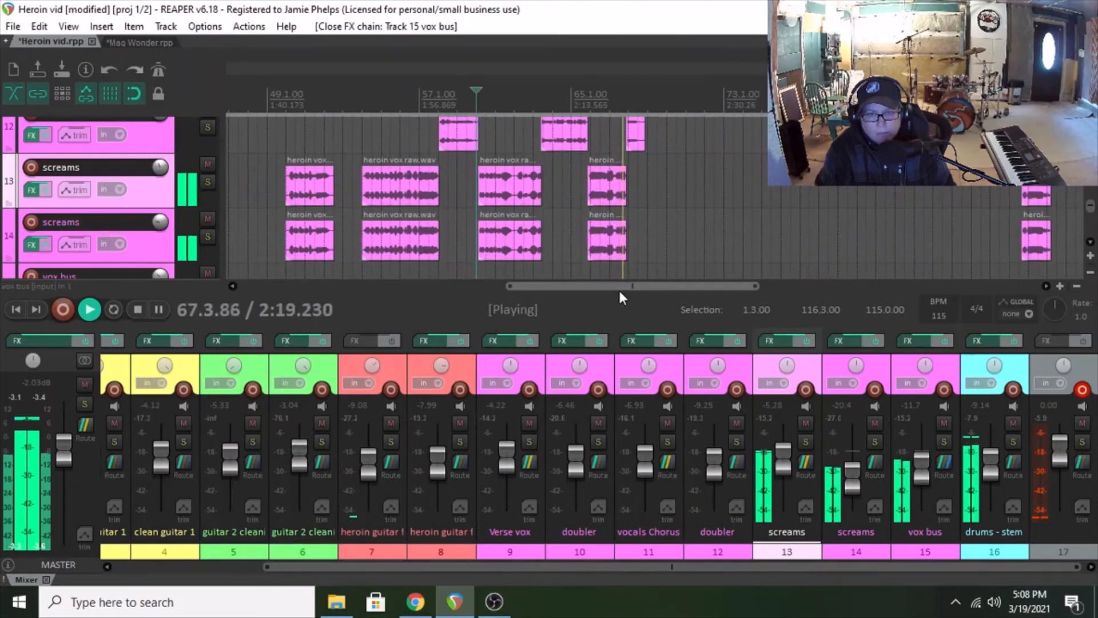
{"action": "key", "text": "space"}
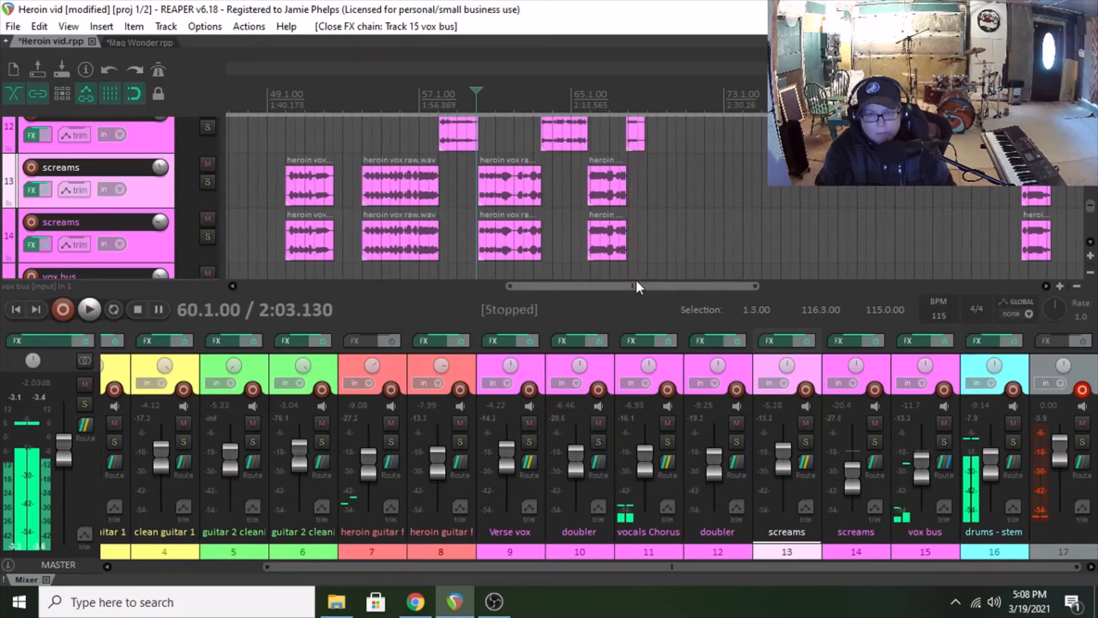
Play the full mix from 32.3.00, just before the first screams clip, through the chorus vocals, then stop.
{"action": "left_click_drag", "start_coordinate": [636, 286], "coordinate": [471, 287]}
{"action": "mouse_move", "coordinate": [1092, 206]}
{"action": "left_mouse_down"}
{"action": "mouse_move", "coordinate": [1090, 231]}
{"action": "mouse_move", "coordinate": [1092, 201]}
{"action": "left_mouse_up"}
{"action": "left_click_drag", "start_coordinate": [571, 285], "coordinate": [533, 274]}
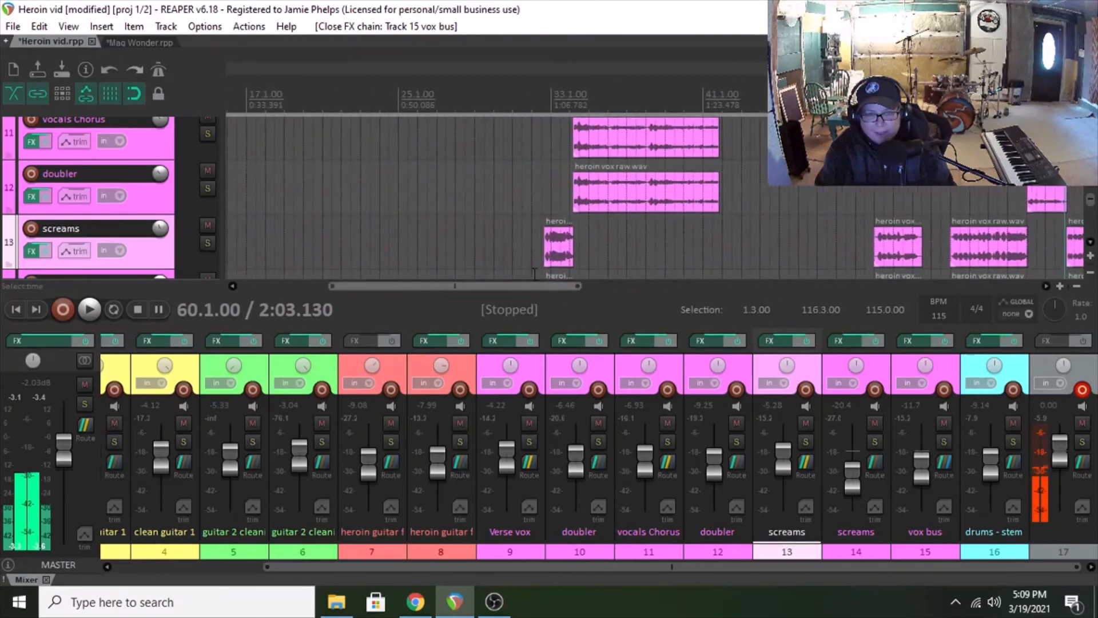
{"action": "left_click", "coordinate": [542, 254]}
{"action": "key", "text": "space"}
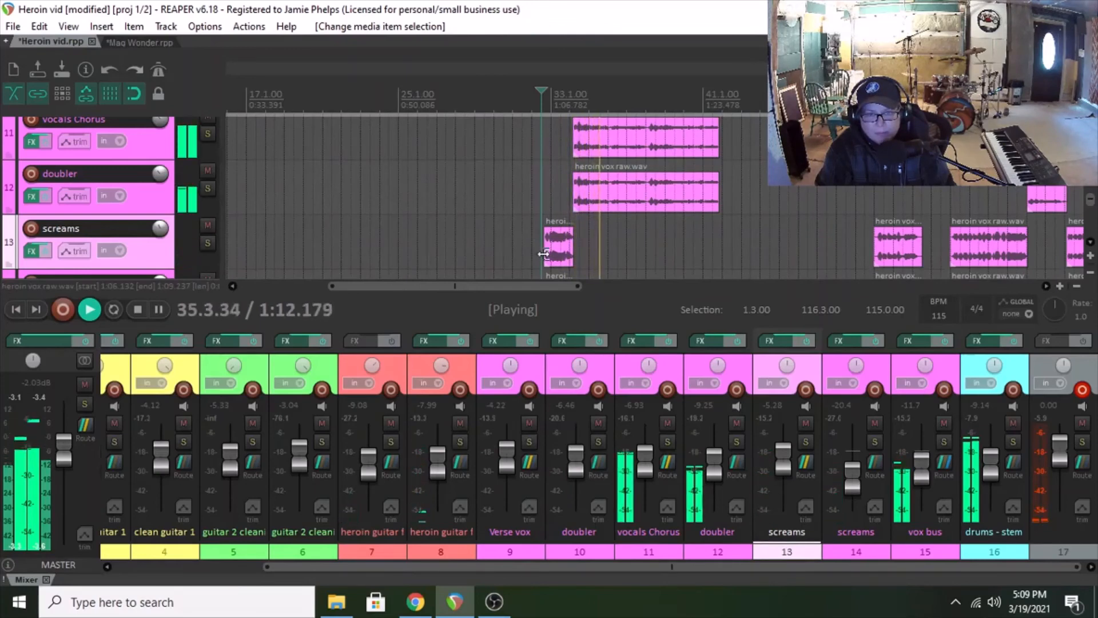
{"action": "left_click_drag", "start_coordinate": [520, 282], "coordinate": [558, 283]}
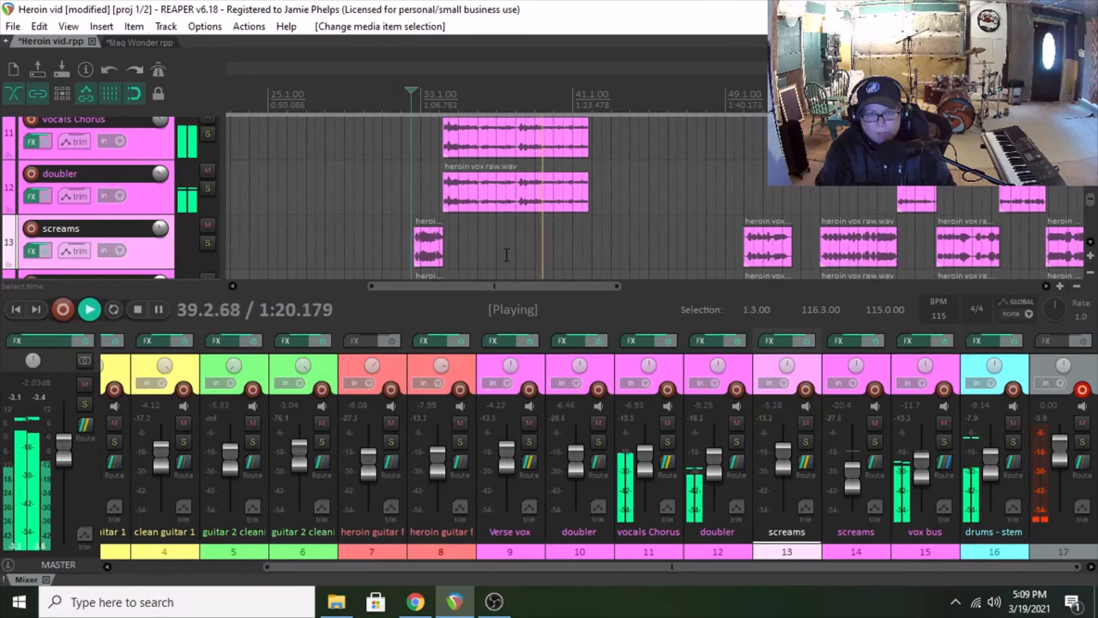
{"action": "key", "text": "space"}
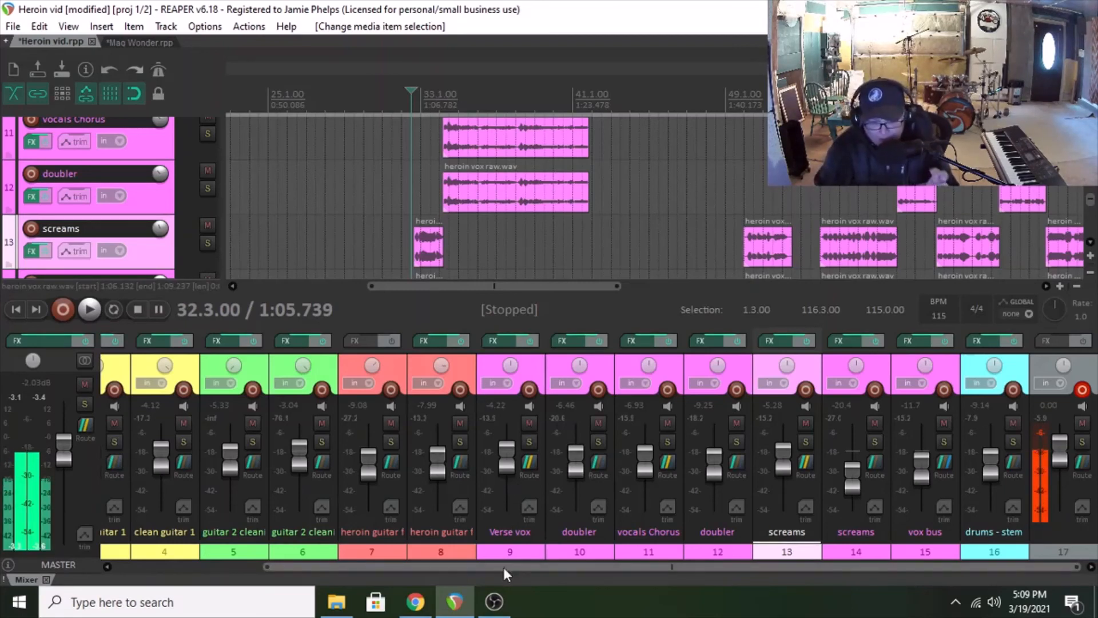
Open the FX chain of the drums - stem track with its Abbey Road Saturator.
{"action": "left_click_drag", "start_coordinate": [504, 567], "coordinate": [589, 559]}
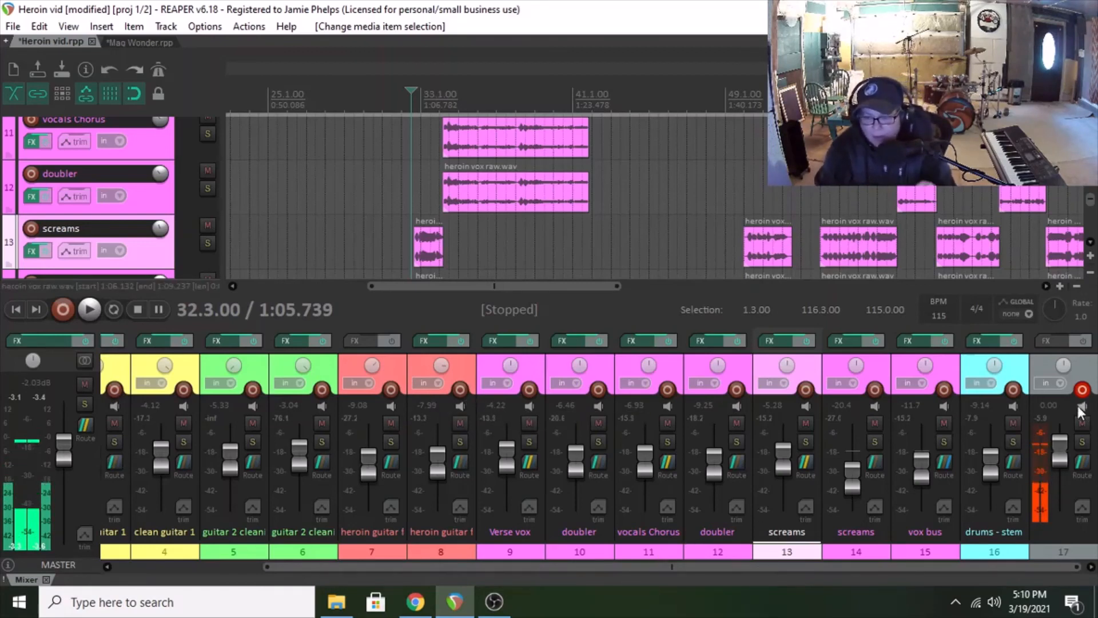
{"action": "left_click", "coordinate": [986, 341]}
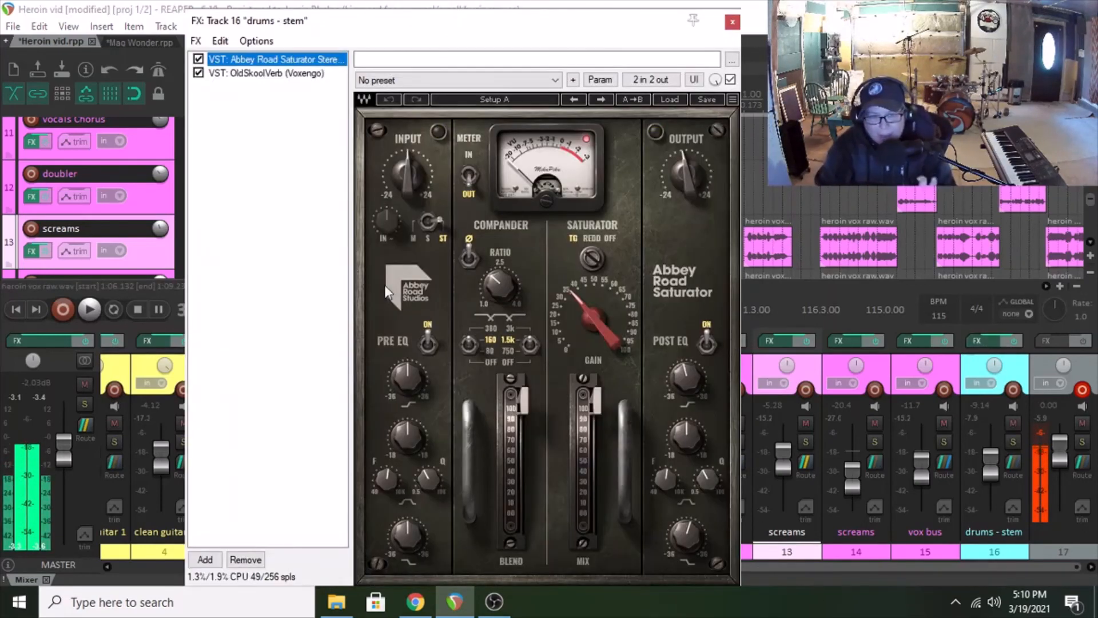